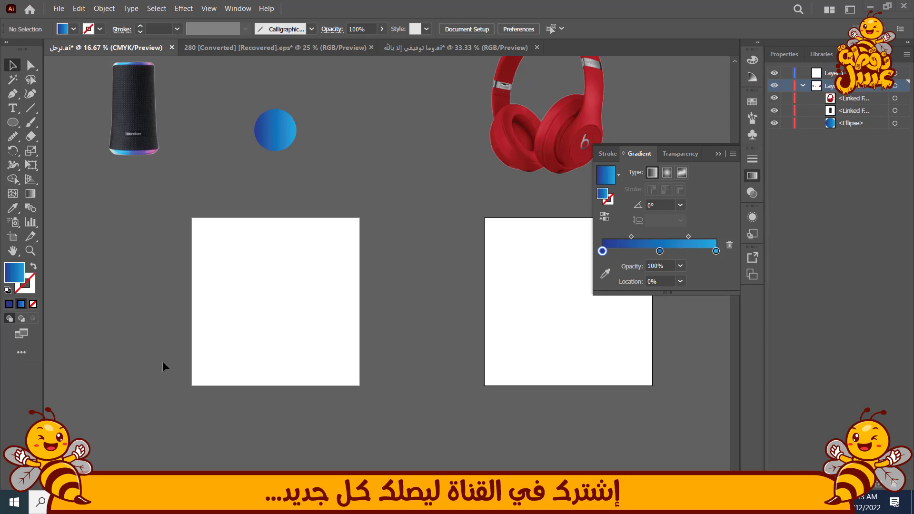
Step: Cover the artboard below the speaker with a rectangle and give it a radial gradient fill
key("m")
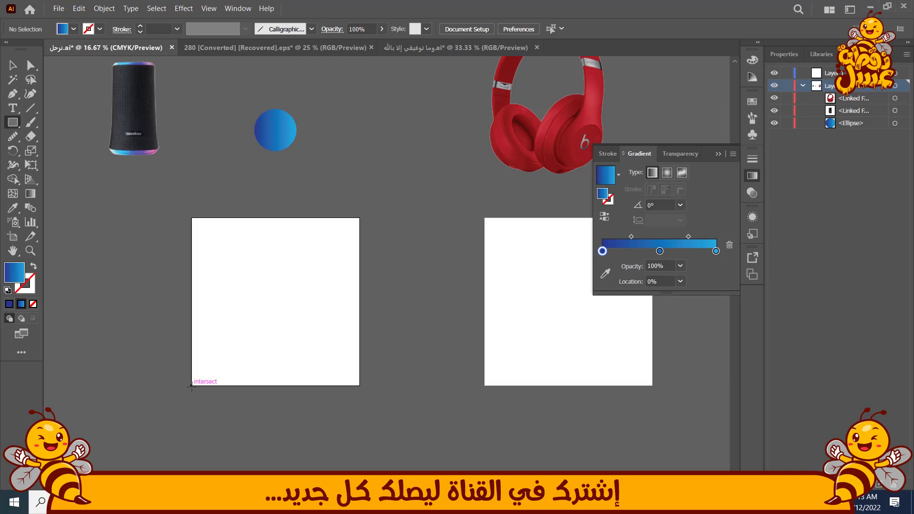
mouse_move(192, 385)
left_mouse_down()
mouse_move(336, 222)
mouse_move(359, 218)
left_mouse_up()
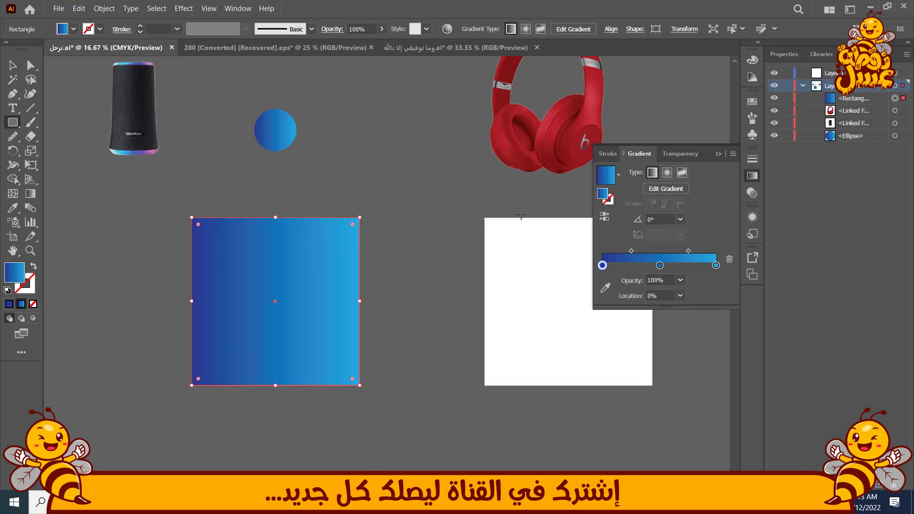
left_click(669, 175)
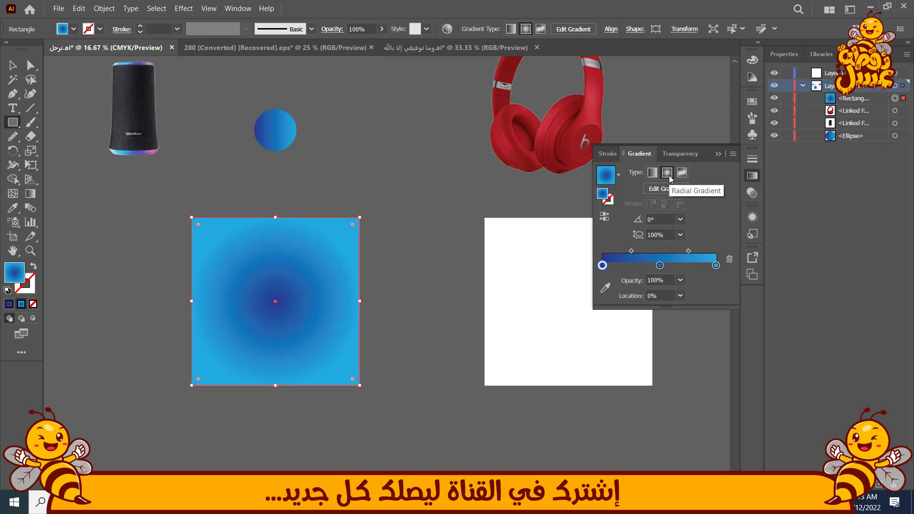
left_click(680, 235)
left_click(694, 248)
left_click(680, 235)
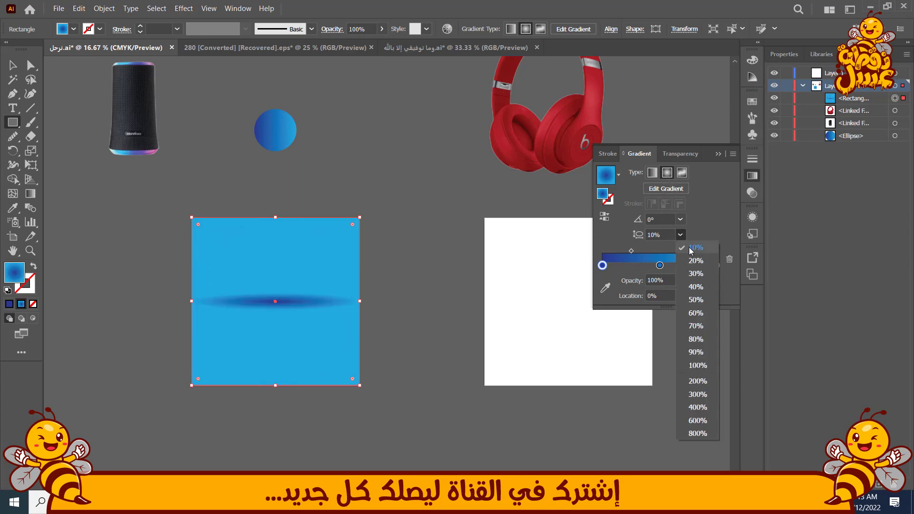
left_click(698, 365)
Step: Set the rectangle's gradient angle to 90° and reverse the gradient colours
left_click(680, 220)
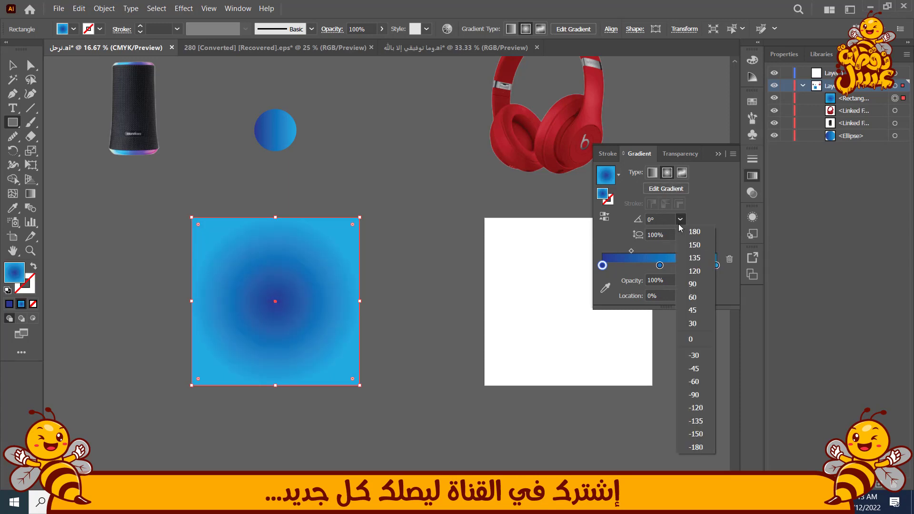
left_click(698, 287)
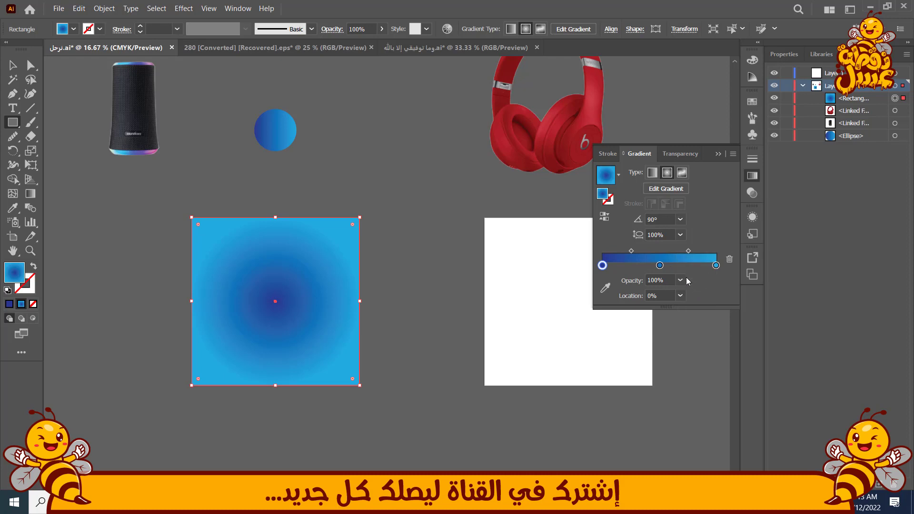
left_click(604, 217)
Step: Redraw the radial gradient from the rectangle's centre to a point beyond its upper edge, then deselect it
key("g")
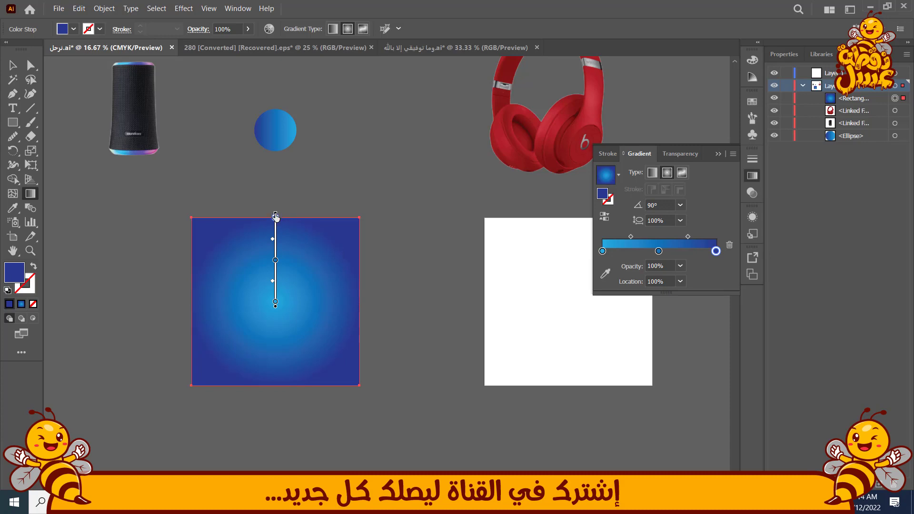
left_click_drag(275, 205, 290, 203)
mouse_move(282, 261)
left_mouse_down()
mouse_move(286, 245)
mouse_move(282, 262)
left_mouse_up()
left_click_drag(319, 205, 295, 253)
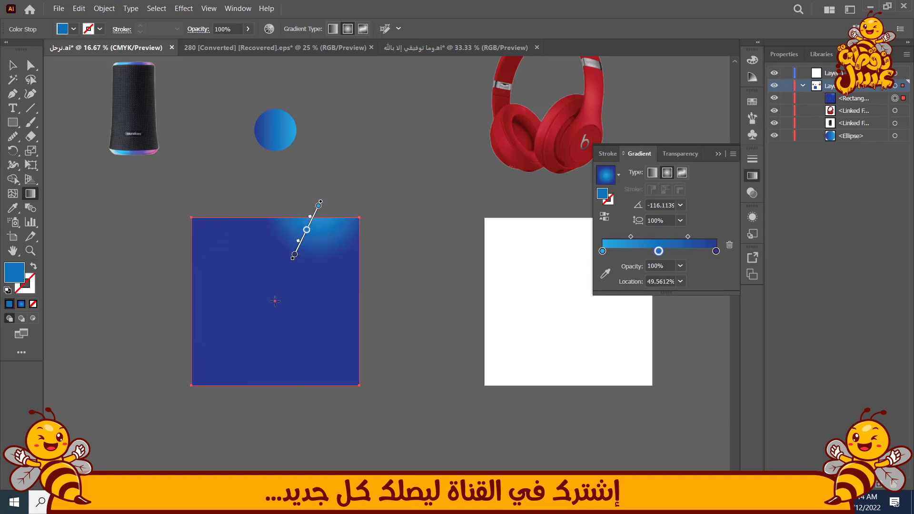
left_click_drag(276, 301, 312, 180)
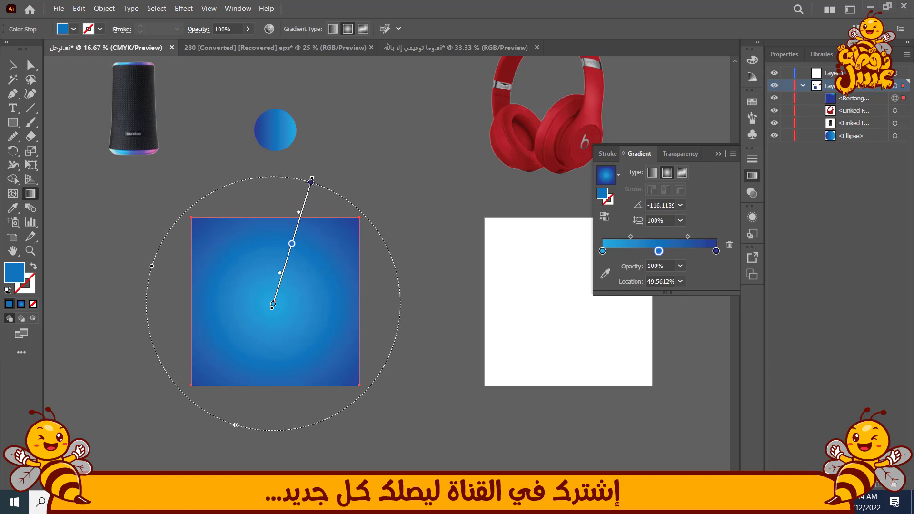
key("v")
left_click(410, 304)
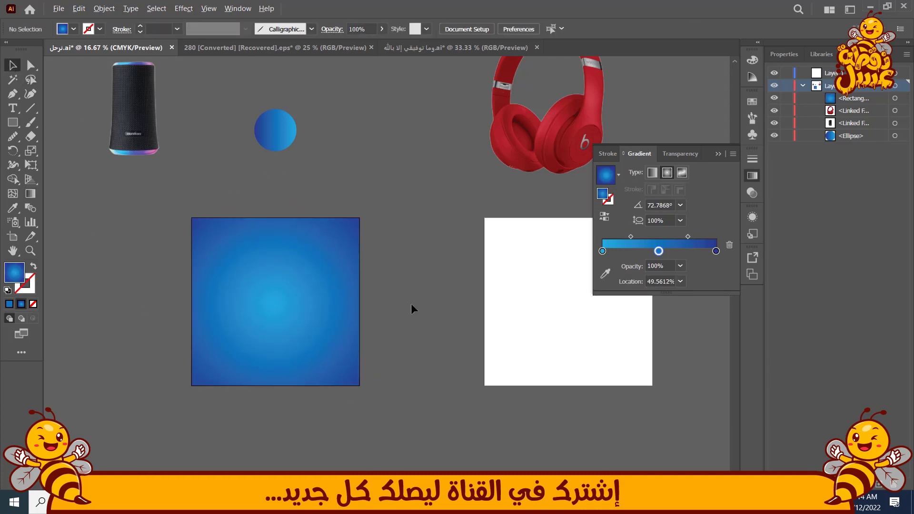
Step: Draw a circle at the centre of the gradient rectangle and fill it with white sampled from the neighbouring artboard
scroll(405, 305, "up", 2)
left_click_drag(352, 303, 495, 254)
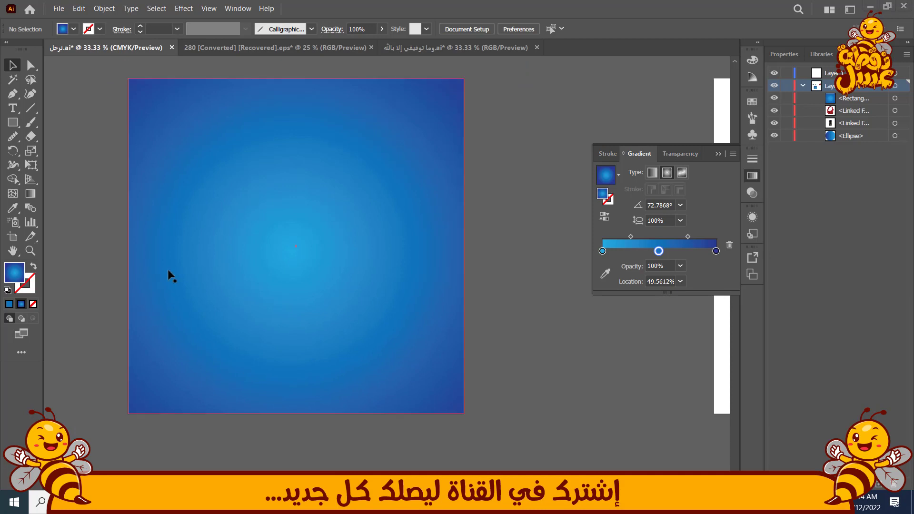
scroll(90, 230, "down", 1)
left_click_drag(90, 230, 153, 290)
scroll(148, 279, "down", 1)
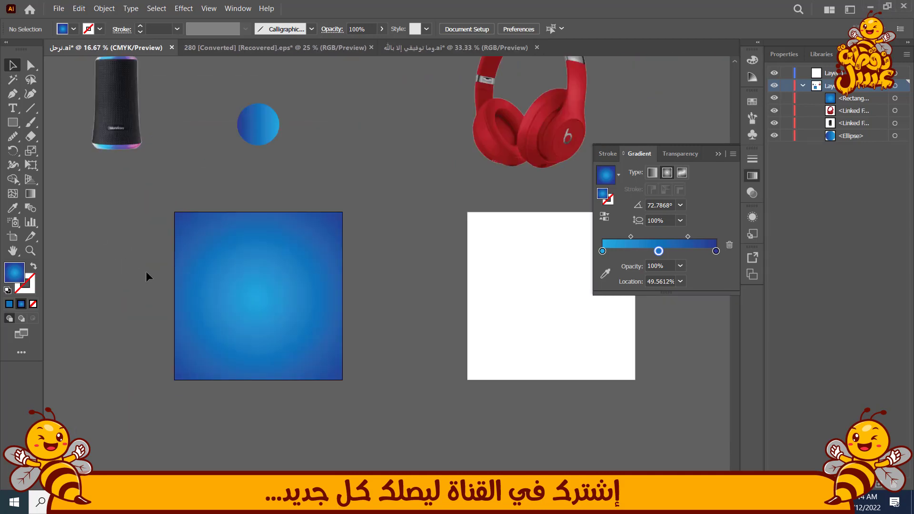
key("l")
left_click_drag(258, 299, 281, 339)
key("i")
left_click(522, 266)
Step: Bring the speaker image to the front of its layer and move it onto the white circle
left_click(13, 66)
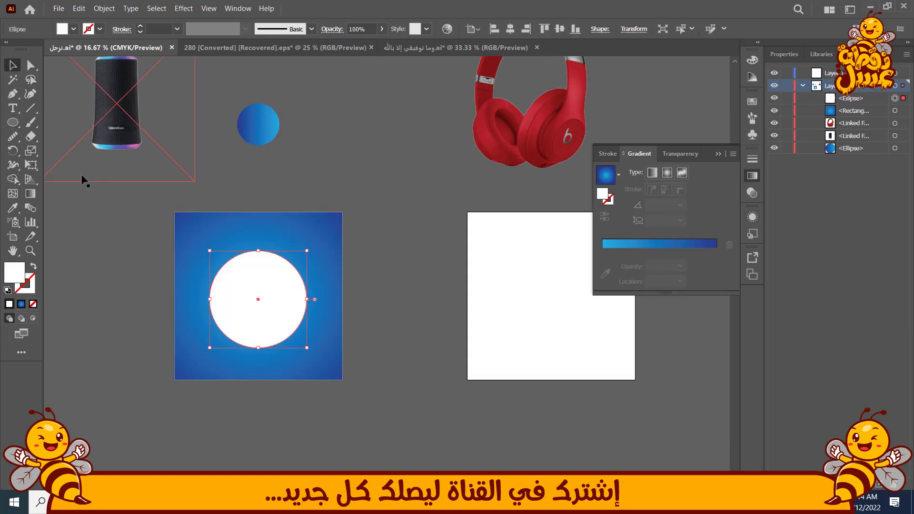
left_click(114, 215)
left_click(260, 316)
left_click(147, 200)
left_click(113, 107)
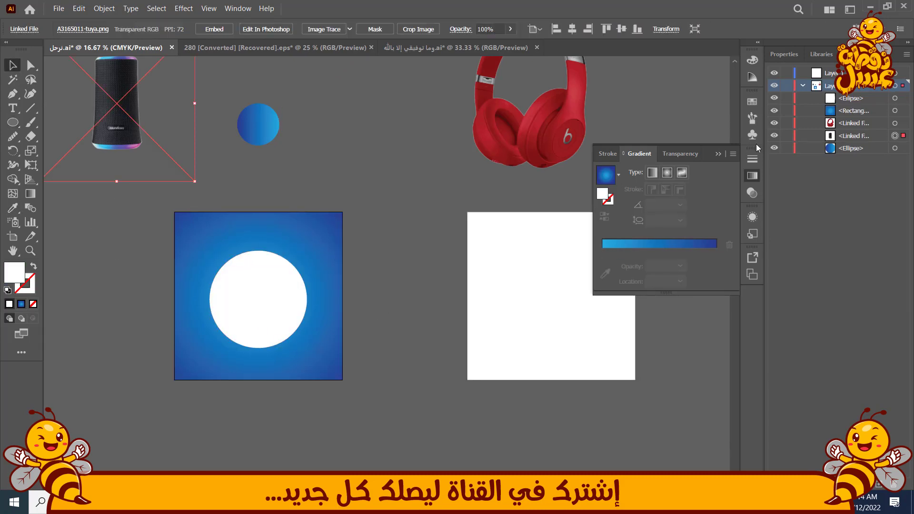
left_click_drag(854, 136, 850, 93)
left_click_drag(113, 138, 253, 331)
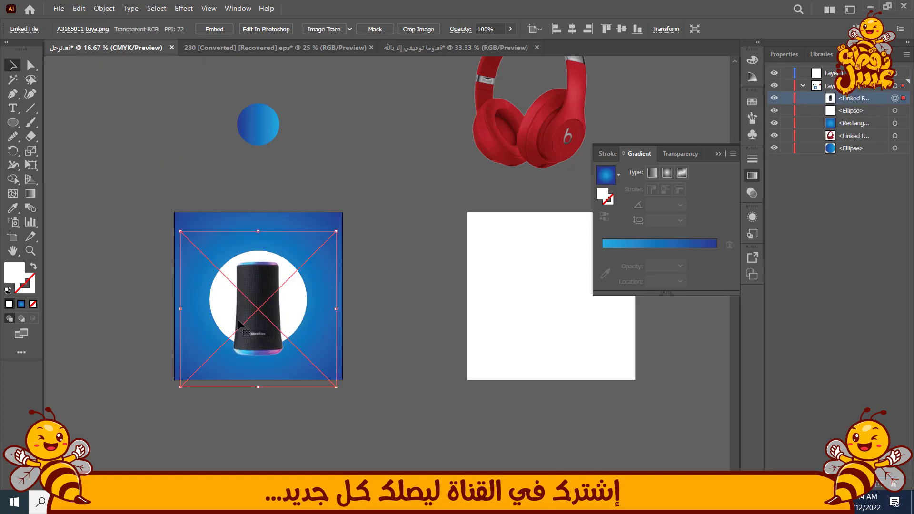
Step: Lock the speaker image and enlarge the white circle evenly, keeping its lower edge in place
key("ctrl+shift+a")
scroll(285, 334, "up", 2)
key("a")
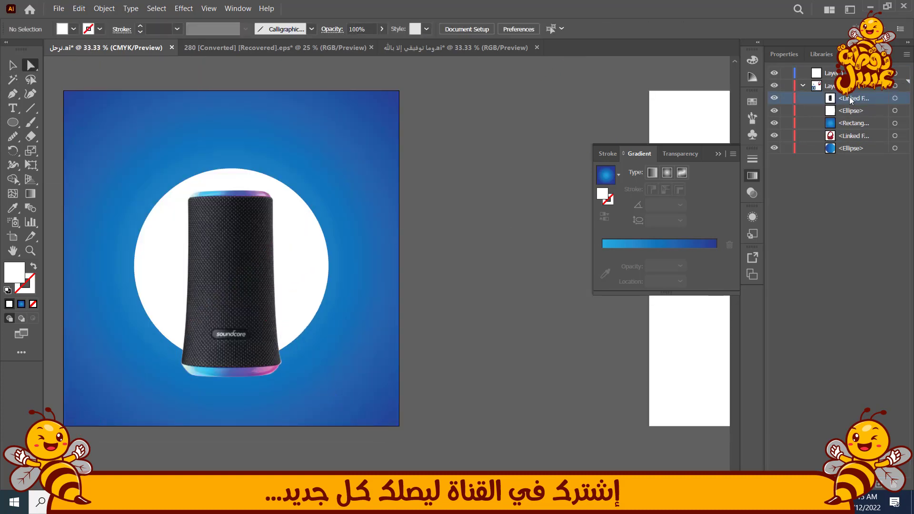
left_click(787, 98)
left_click(311, 304)
key("v")
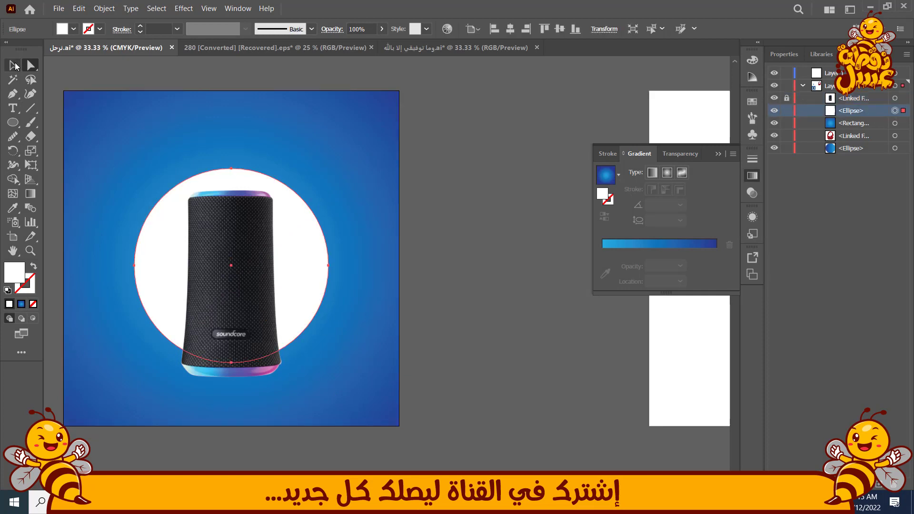
mouse_move(332, 365)
left_mouse_down()
mouse_move(343, 367)
mouse_move(291, 310)
mouse_move(341, 364)
left_mouse_up()
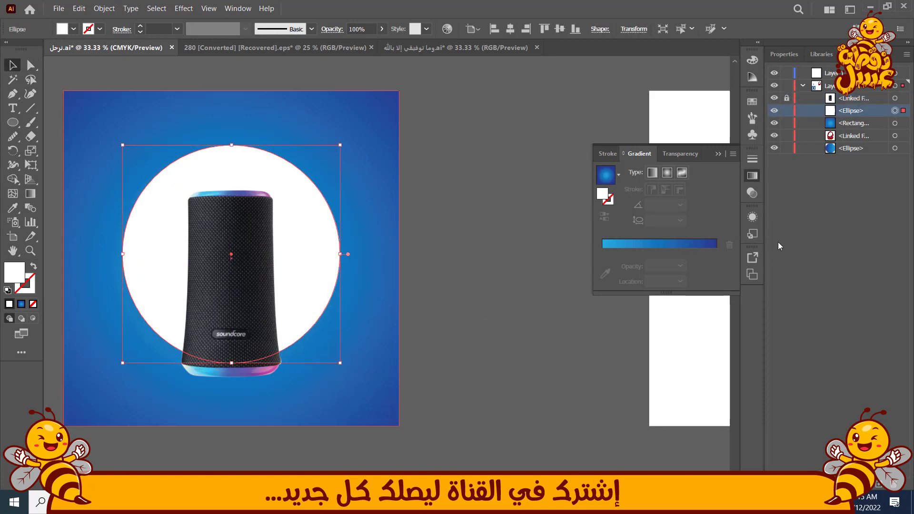
Step: Lock the gradient background rectangle and centre the white circle horizontally
left_click(787, 125)
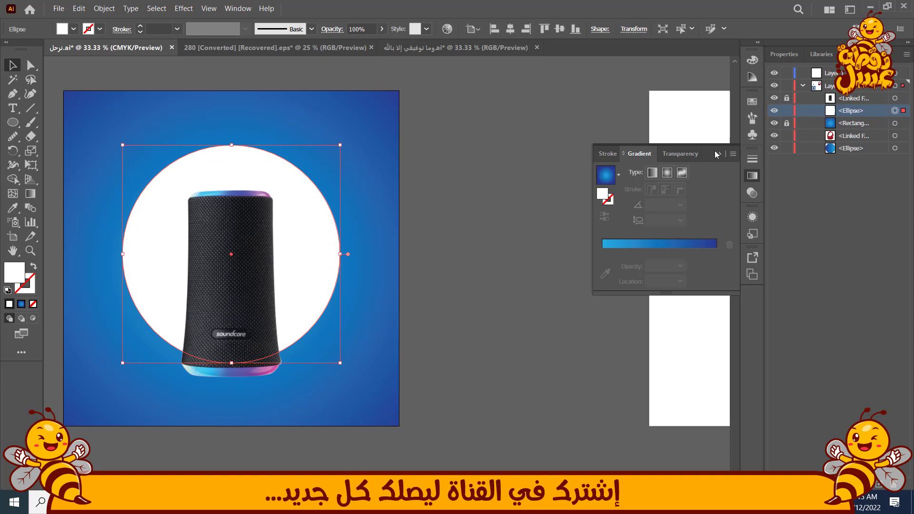
left_click(435, 152)
left_click_drag(451, 171, 503, 159)
left_click(344, 219)
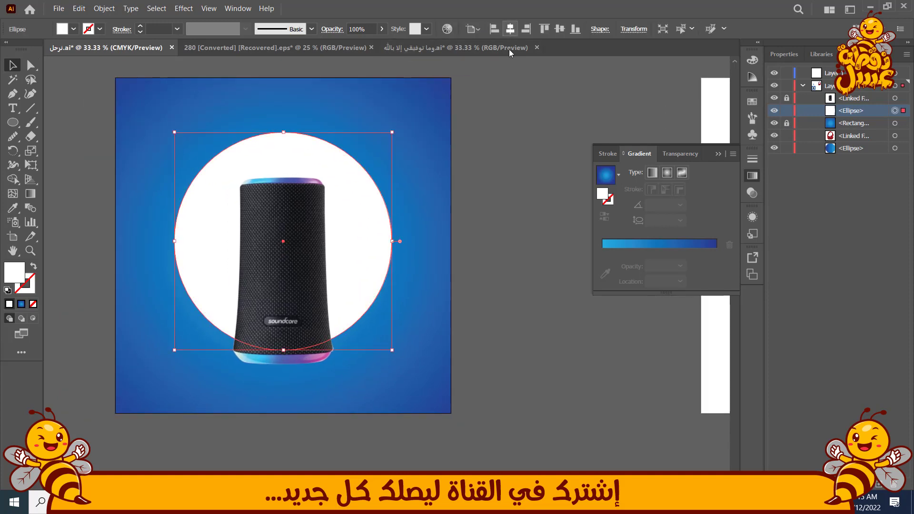
left_click(448, 247)
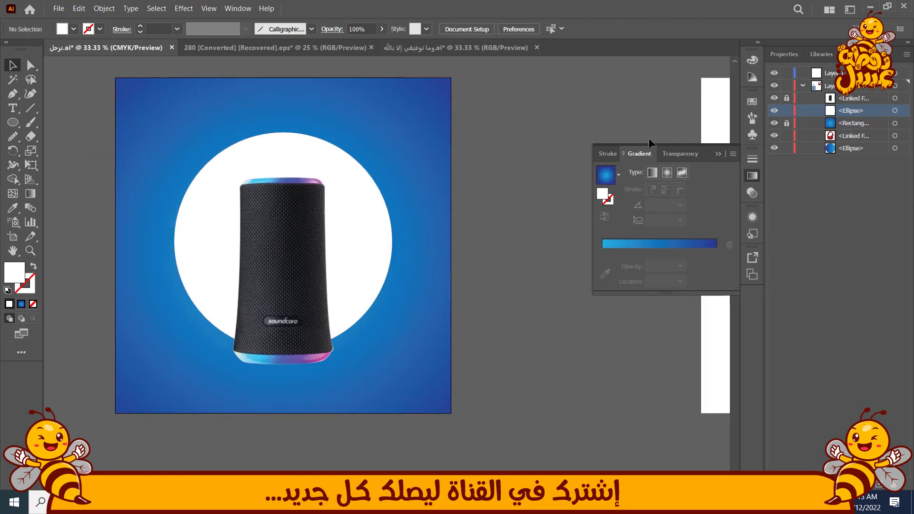
Step: Draw a wide, flat ellipse across the speaker's base and fill it with black (000000)
key("l")
mouse_move(184, 354)
left_mouse_down()
mouse_move(202, 372)
mouse_move(360, 363)
left_mouse_up()
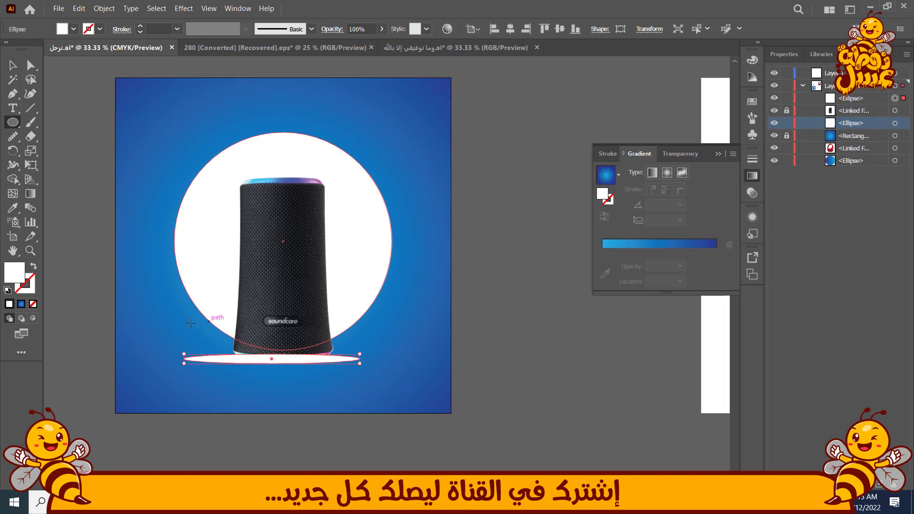
double_click(19, 274)
type("000000")
left_click(582, 181)
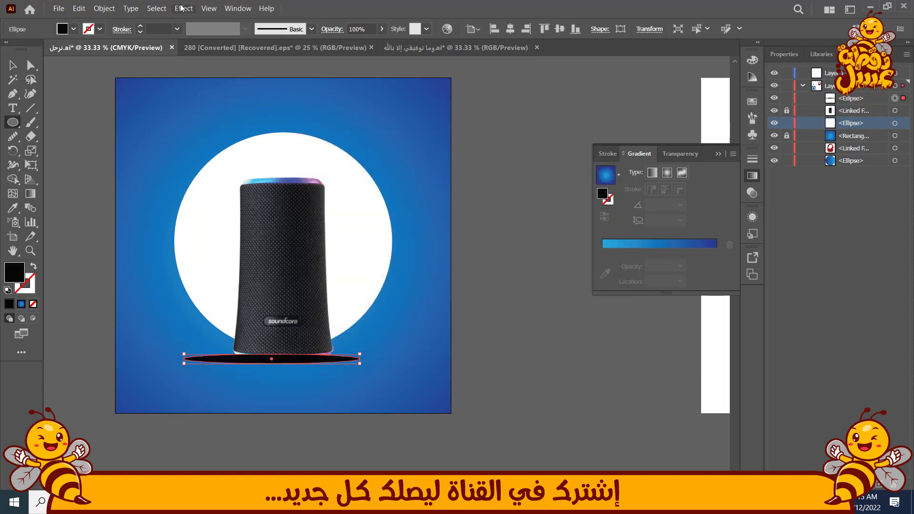
Step: Apply a Gaussian Blur with a radius of 27.3618 pixels to the black ellipse
left_click(182, 8)
mouse_move(298, 235)
left_click(346, 239)
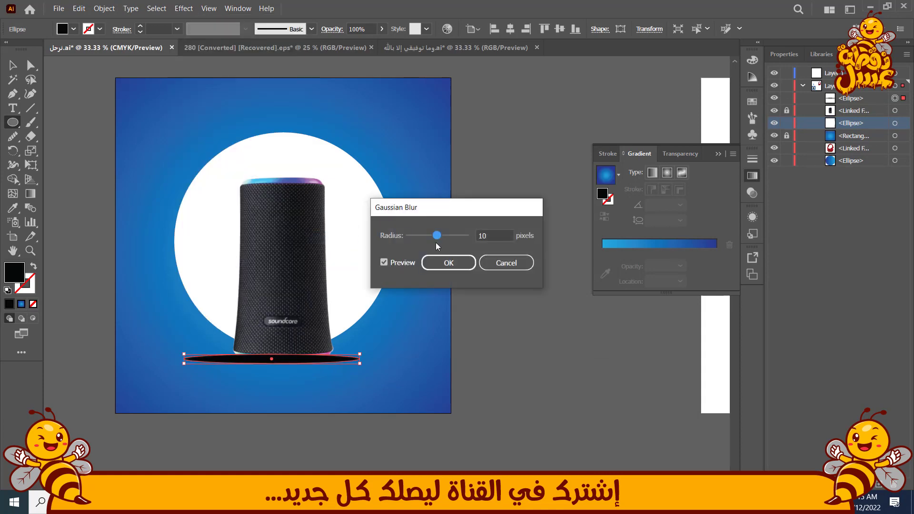
left_click_drag(442, 239, 446, 239)
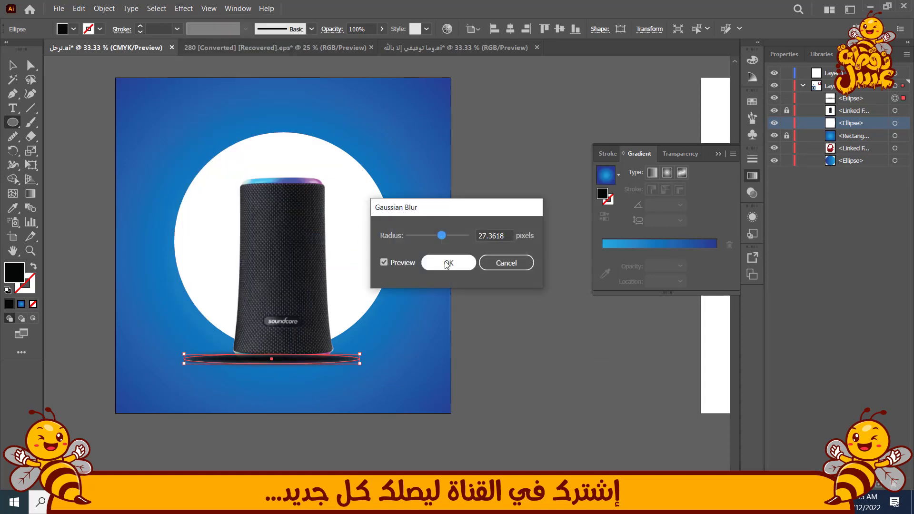
left_click(438, 262)
Step: Centre the blurred ellipse under the speaker's base and place it behind the speaker image
left_click(11, 73)
scroll(274, 365, "up", 4)
left_click_drag(283, 346, 327, 371)
left_click_drag(864, 99, 865, 114)
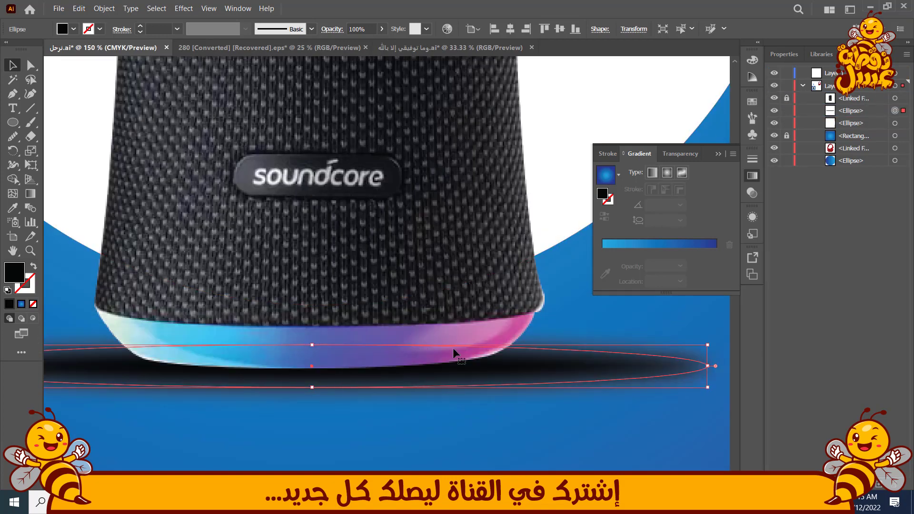
Step: Narrow the shadow ellipse symmetrically around the speaker's base and set its opacity to 82%
key("ctrl+0")
key("ctrl+1")
left_click_drag(610, 328, 577, 328)
left_click_drag(370, 42, 371, 41)
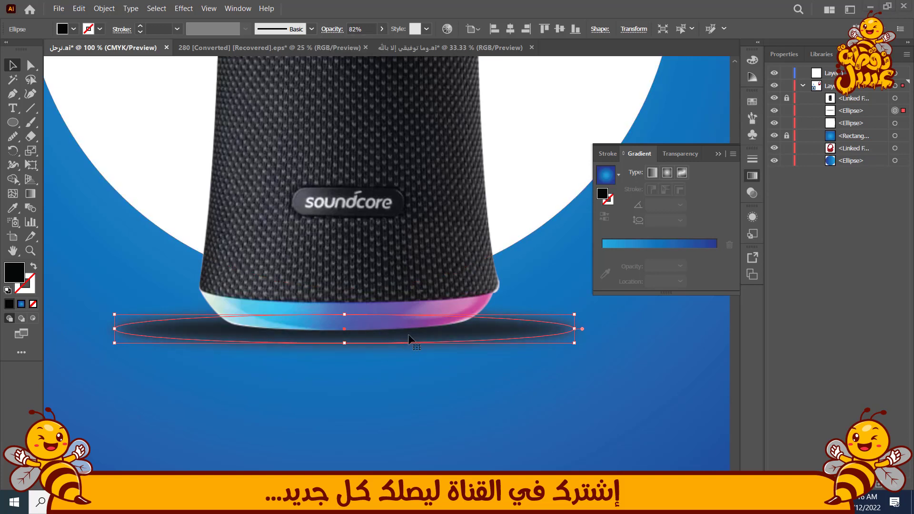
Step: Paste a copy of the shadow ellipse in place and narrow it symmetrically to form a smaller shadow
left_click(863, 112)
left_click(104, 9)
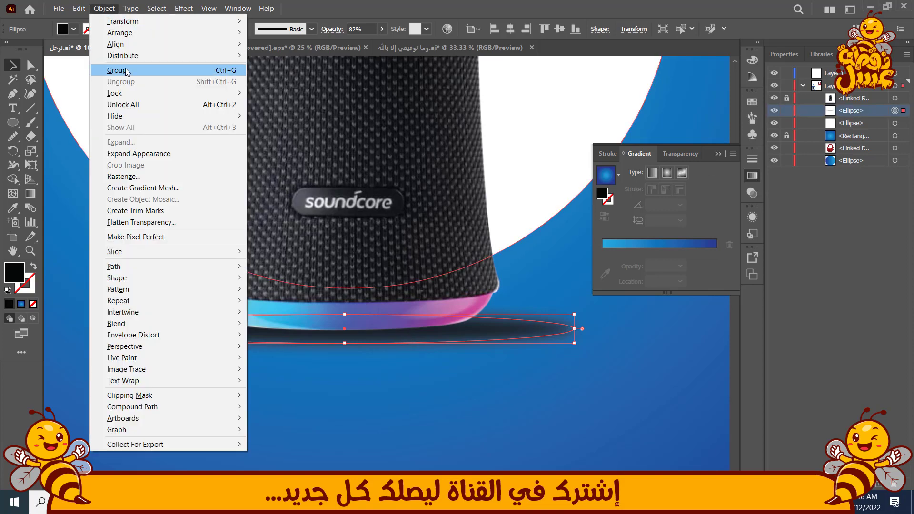
left_click(79, 8)
left_click(79, 10)
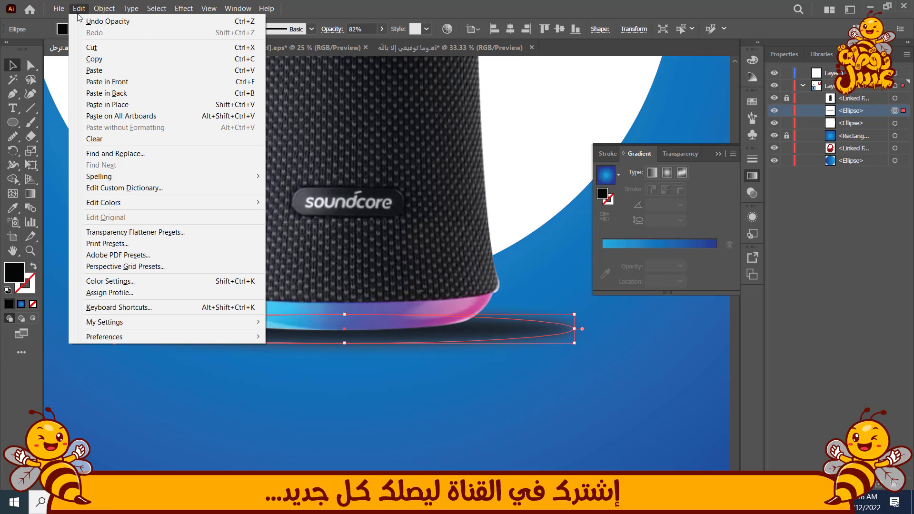
left_click(106, 93)
left_click_drag(574, 347, 504, 338)
scroll(355, 314, "down", 5)
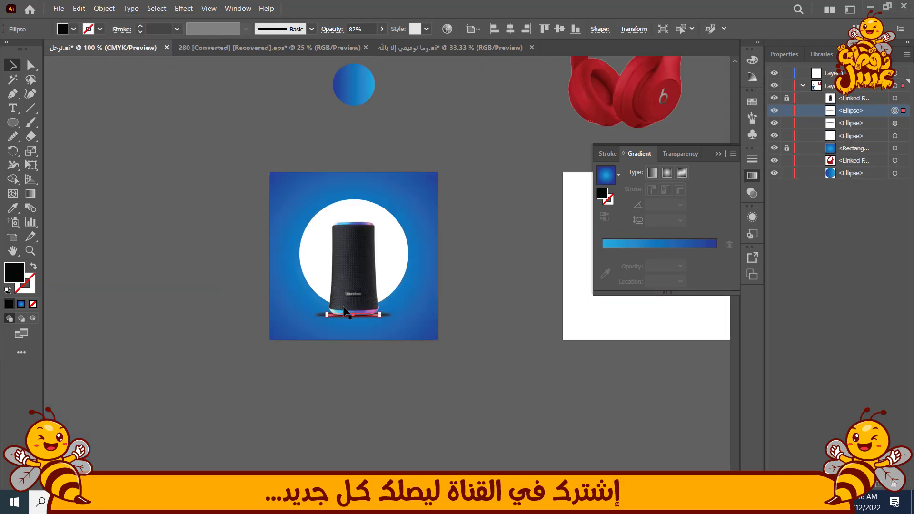
left_click(209, 253)
Step: Lower the opacity of the wider shadow ellipse to 45% and deselect it
scroll(345, 307, "up", 4)
left_click(502, 351)
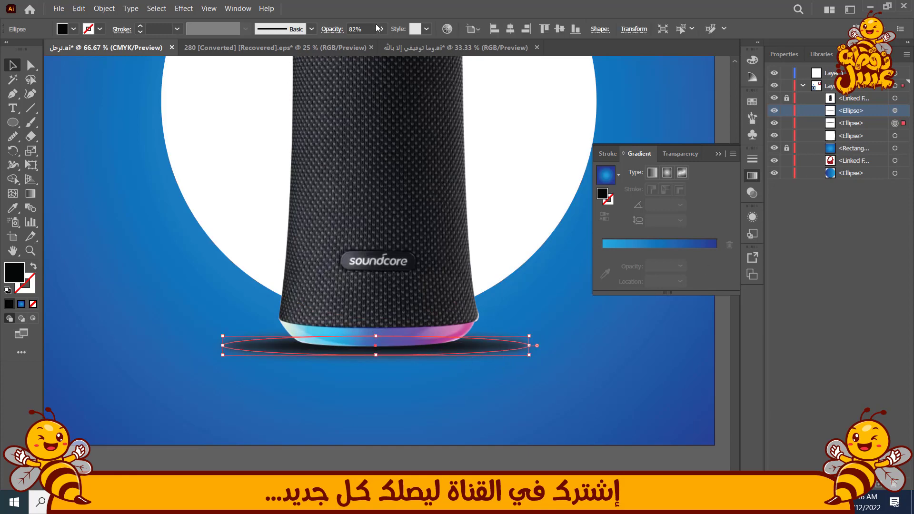
left_click_drag(367, 42, 355, 45)
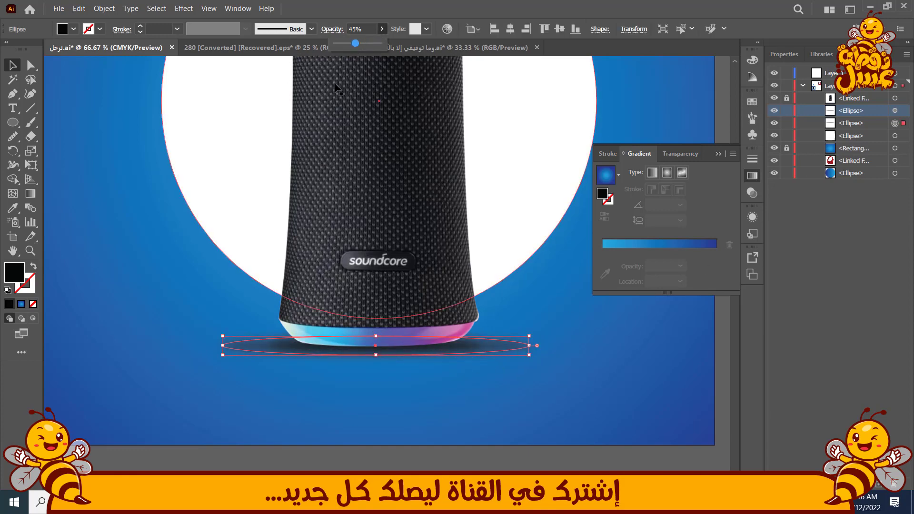
scroll(335, 87, "down", 3)
left_click(122, 123)
left_click_drag(138, 131, 104, 191)
scroll(305, 239, "up", 3)
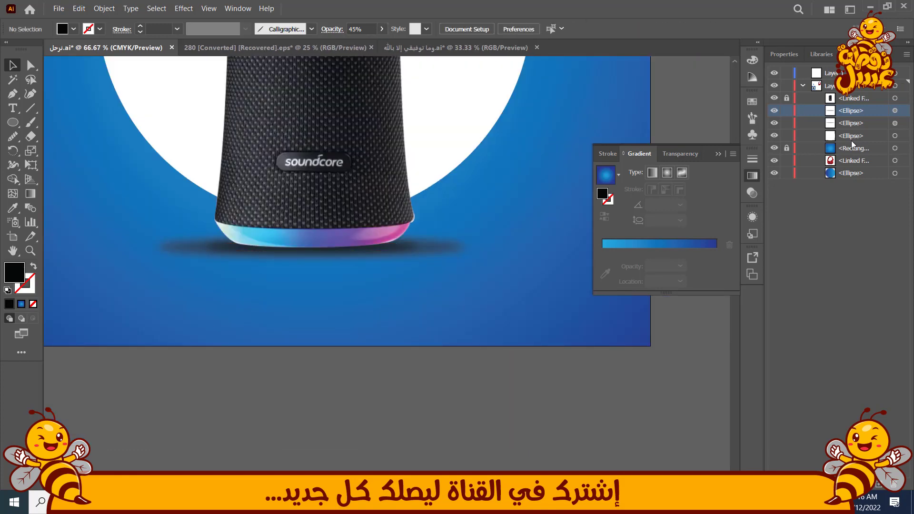
left_click(895, 111)
left_click_drag(465, 258, 397, 245)
scroll(418, 255, "up", 3)
scroll(397, 245, "down", 3)
Step: Check the Gaussian Blur settings of the wider shadow ellipse, accept them and deselect the ellipse
left_click_drag(212, 384, 394, 247)
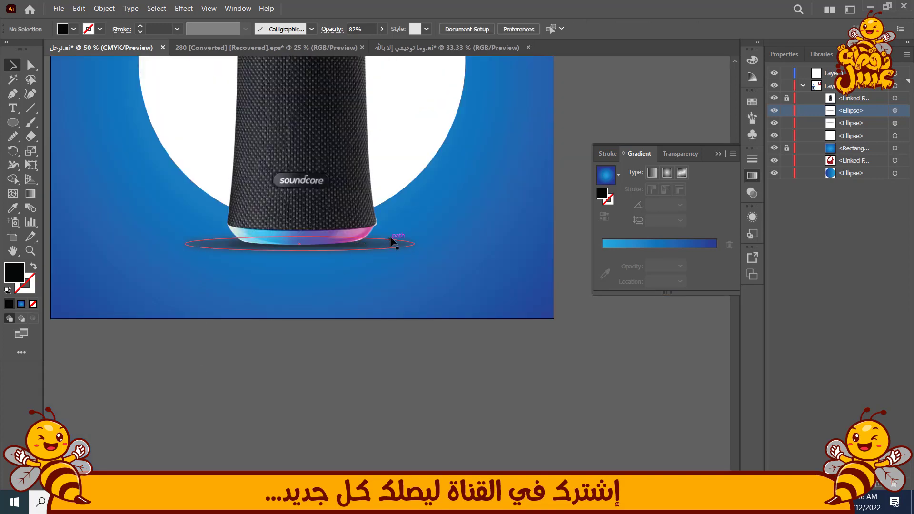
left_click(753, 192)
left_click(752, 217)
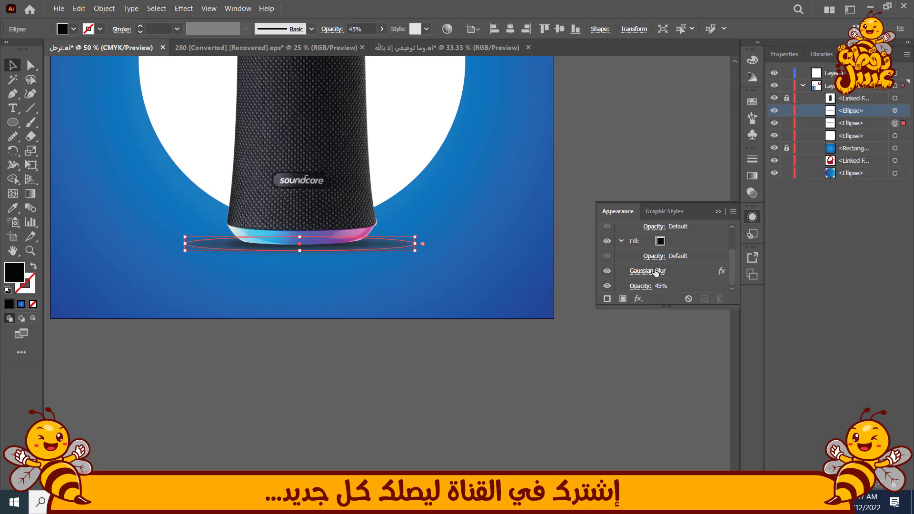
left_click(655, 271)
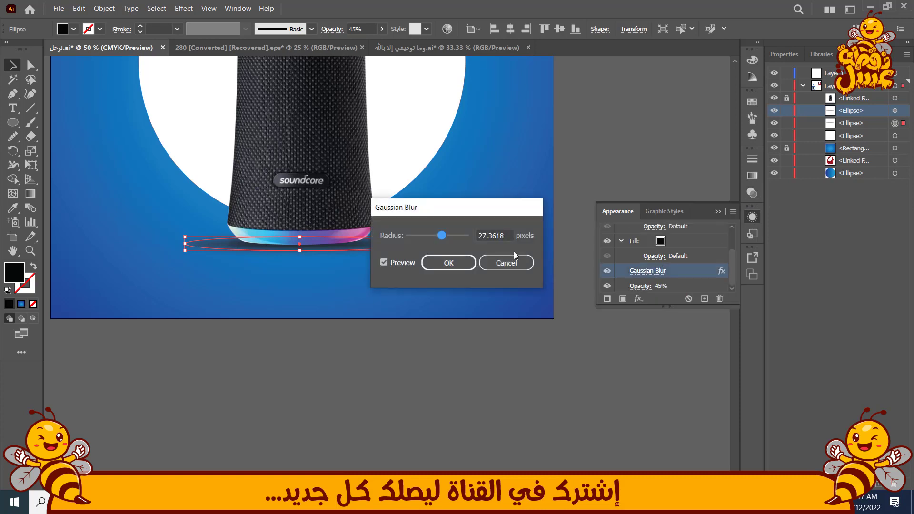
left_click(443, 263)
left_click(424, 297)
Step: Draw a wide, flat rectangle spanning the artboard across the speaker and fill it with a dark blue swatch
left_click_drag(327, 275, 353, 372)
scroll(532, 262, "down", 1)
left_click_drag(519, 235, 471, 265)
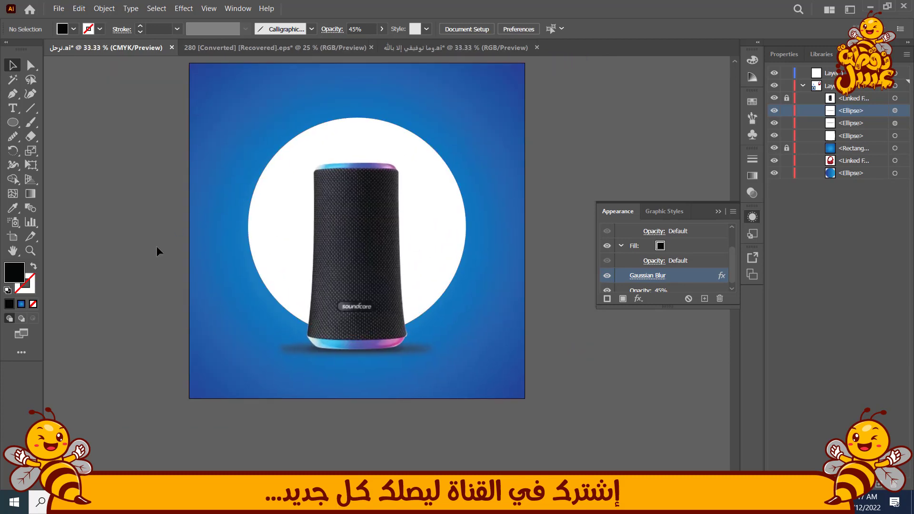
left_click_drag(195, 204, 538, 247)
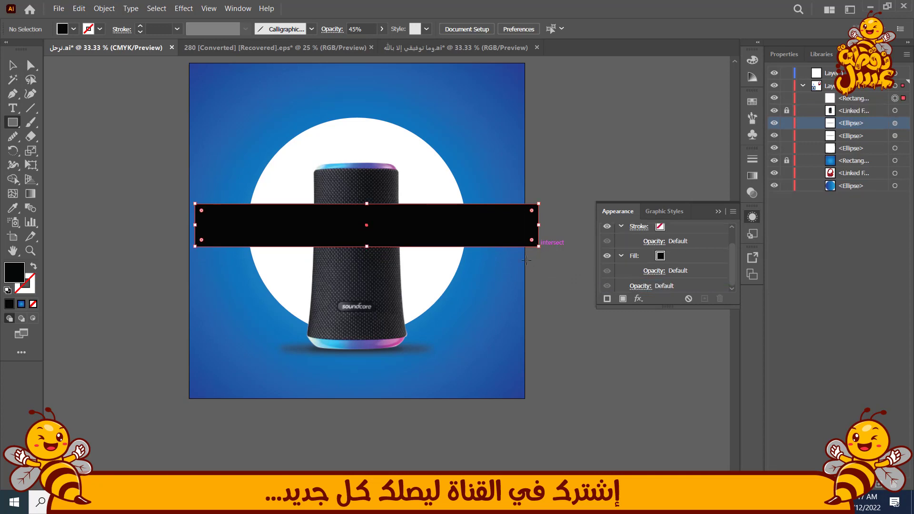
key("v")
left_click(754, 102)
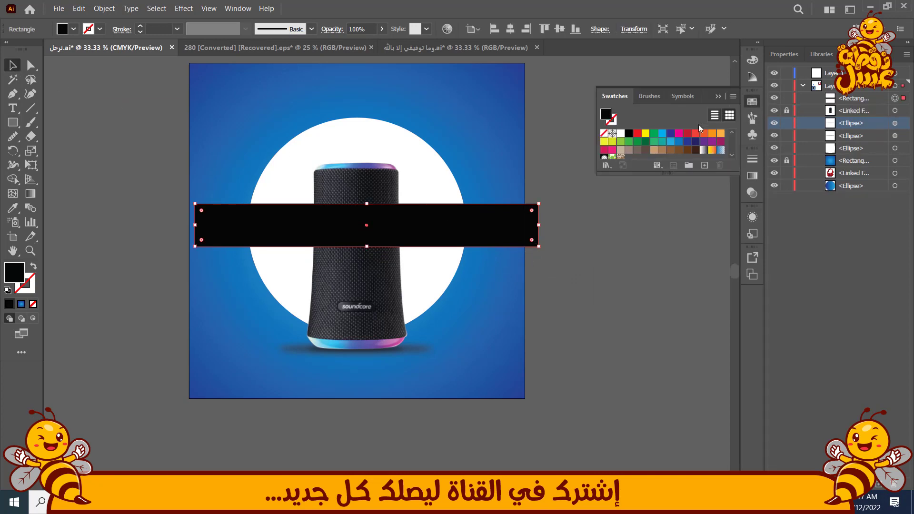
left_click(687, 141)
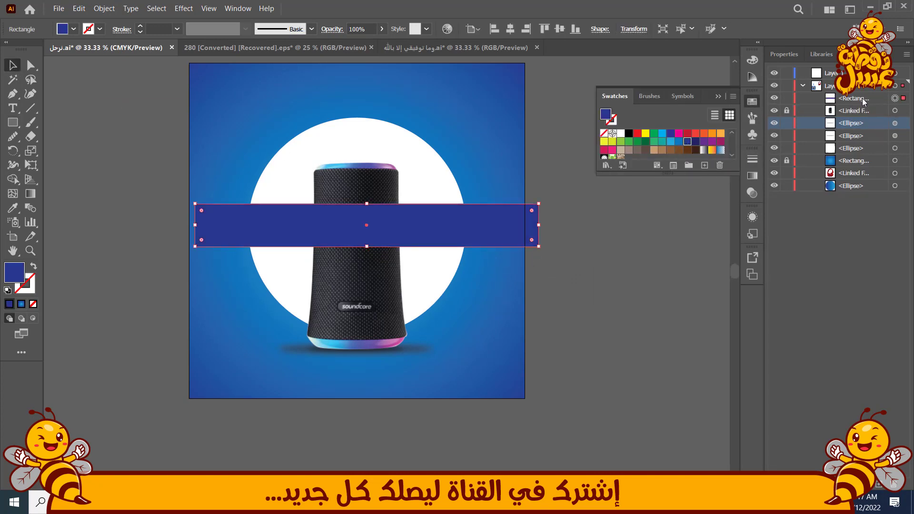
Step: Place the dark blue rectangle behind the speaker image and shift it down towards the speaker's middle
left_click_drag(862, 98, 855, 117)
left_click_drag(419, 237, 408, 259)
left_click(584, 230)
Step: Raise only the right end of the dark blue band so that it slants upwards to the right
key("a")
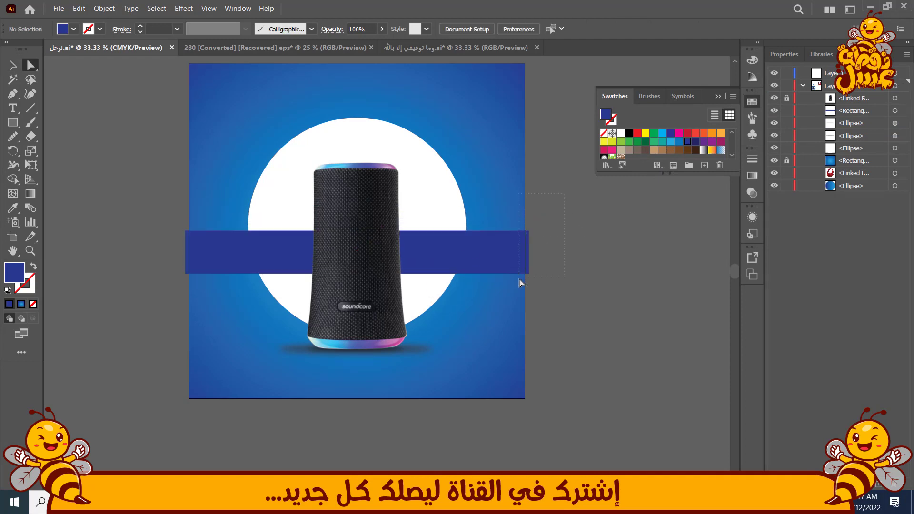
left_click_drag(519, 279, 520, 282)
key("shift+Up")
key("shift+Up")
key("shift+Up")
key("shift+Up")
key("shift+Up")
key("shift+Up")
key("shift+Up")
key("shift+Up")
key("shift+Up")
key("shift+Up")
key("shift+Up")
key("shift+Up")
key("shift+Up")
key("shift+Up")
key("shift+Up")
left_click(153, 285)
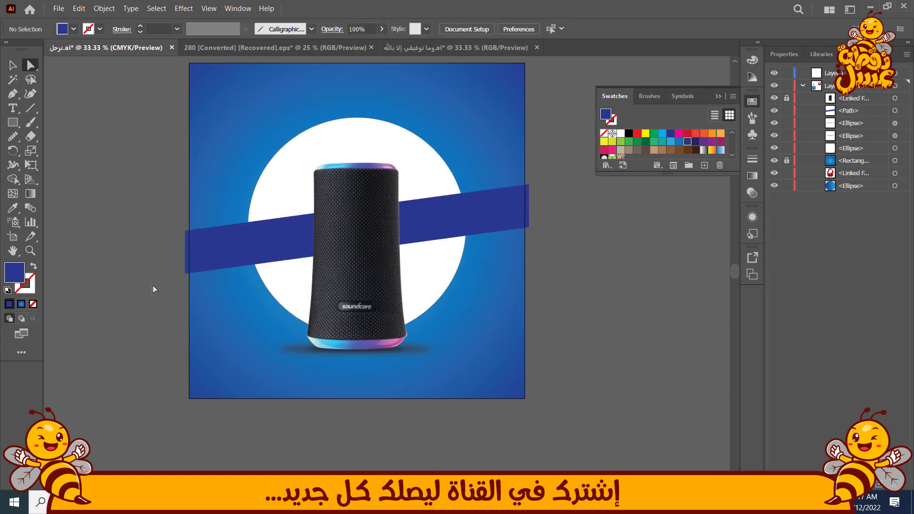
Step: Lower only the left end of the dark blue band to steepen its slant
left_click_drag(186, 210, 186, 209)
key("shift+Down")
key("shift+Down")
key("shift+Down")
key("shift+Down")
key("shift+Down")
key("shift+Down")
key("shift+Down")
key("shift+Down")
key("shift+Down")
key("shift+Down")
key("shift+Down")
key("shift+Down")
key("shift+Down")
key("shift+Down")
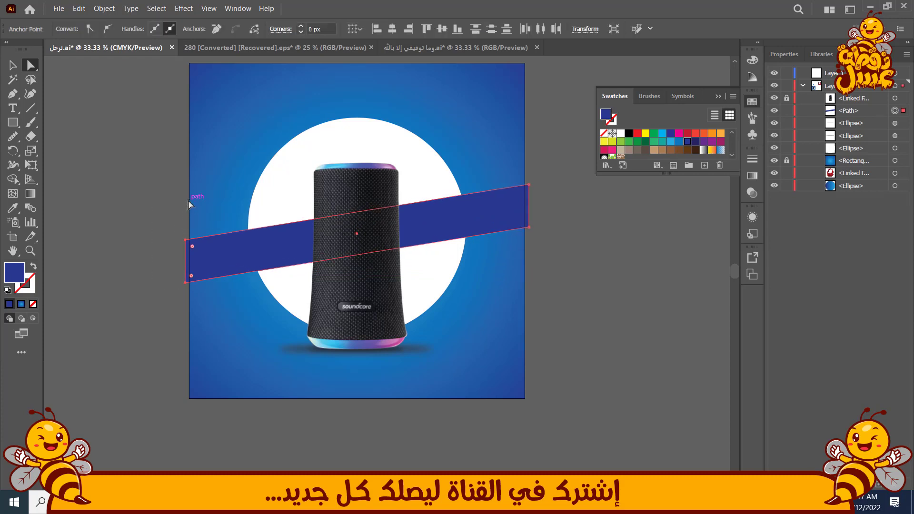
left_click(129, 214)
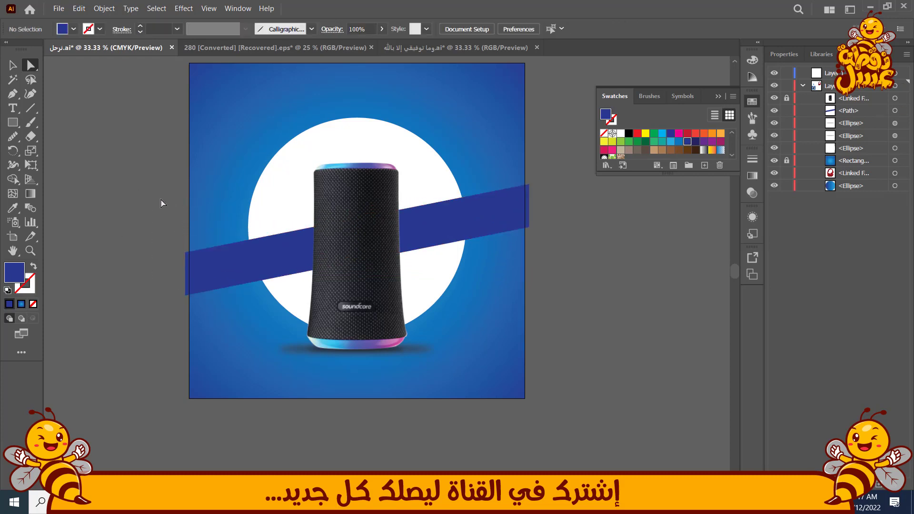
left_click_drag(161, 204, 172, 207)
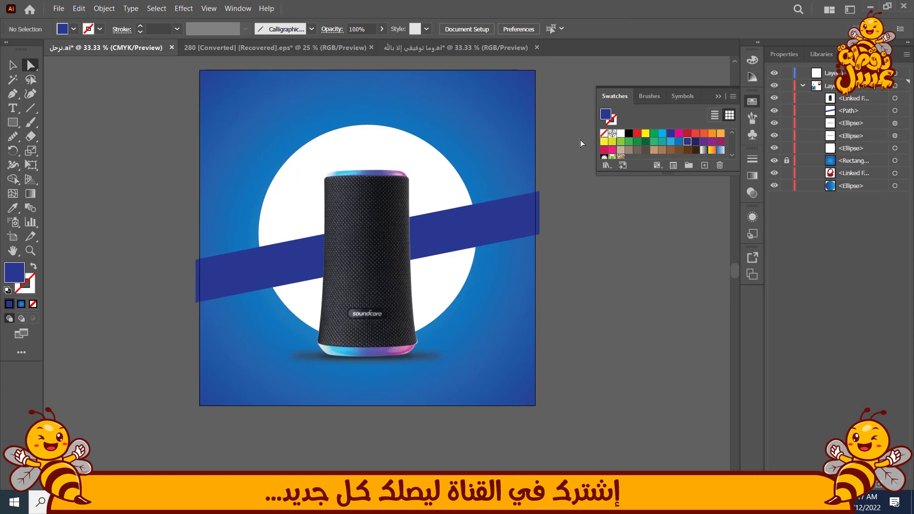
left_click_drag(100, 329, 100, 329)
key("shift+Up")
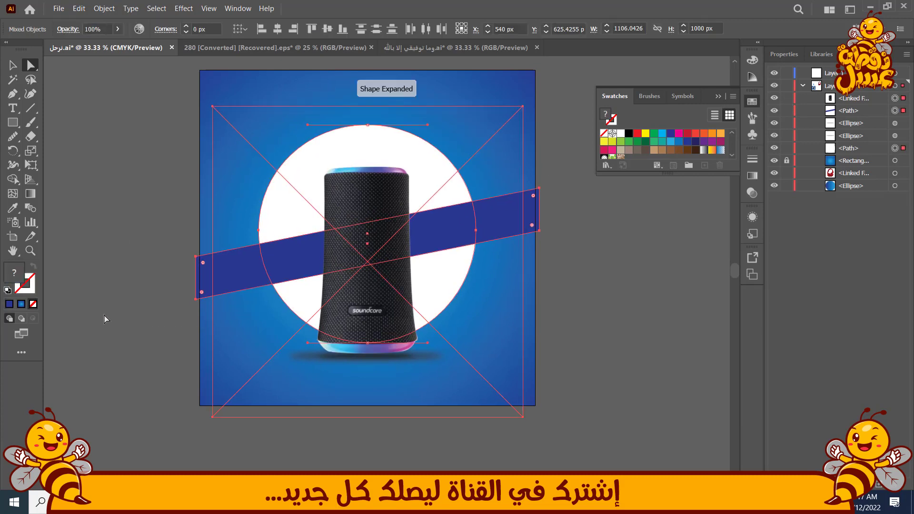
key("ctrl+z")
Step: Move the speaker, its shadows, the slanted band and the white circle up together on the artboard
left_click_drag(125, 364, 572, 115)
key("shift+Up")
key("shift+Up")
key("shift+Up")
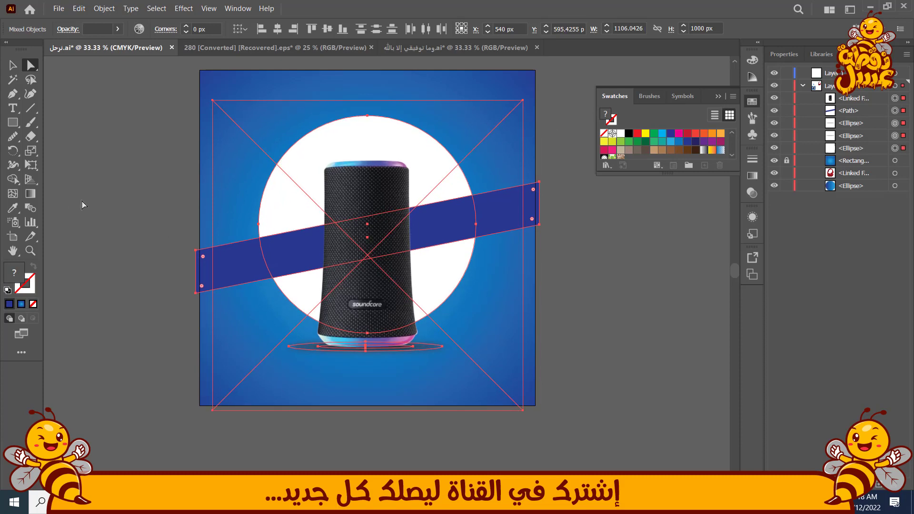
left_click(81, 205)
Step: Nudge only the white circle slightly back down behind the speaker
left_click(894, 148)
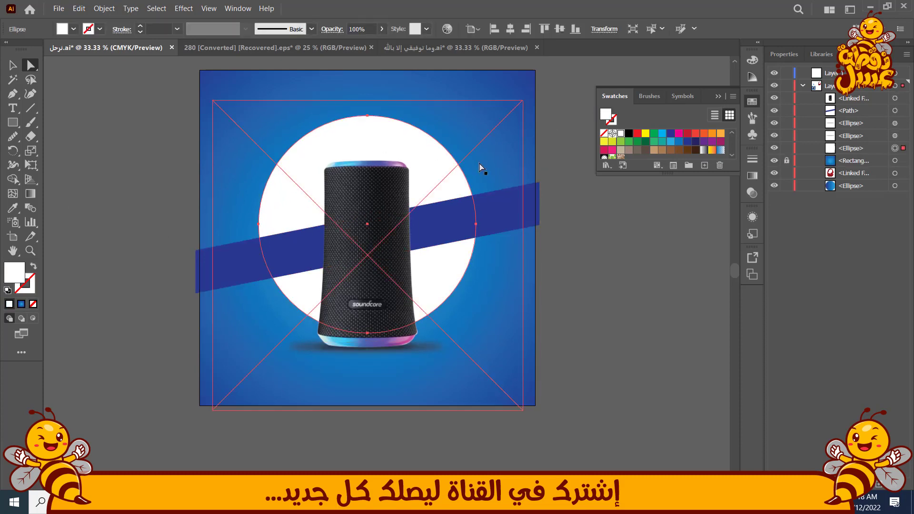
key("shift+Down")
left_click(111, 169)
Step: Add a point text object beside the artboard and enlarge it to about 106 pt
left_click_drag(80, 167, 57, 168)
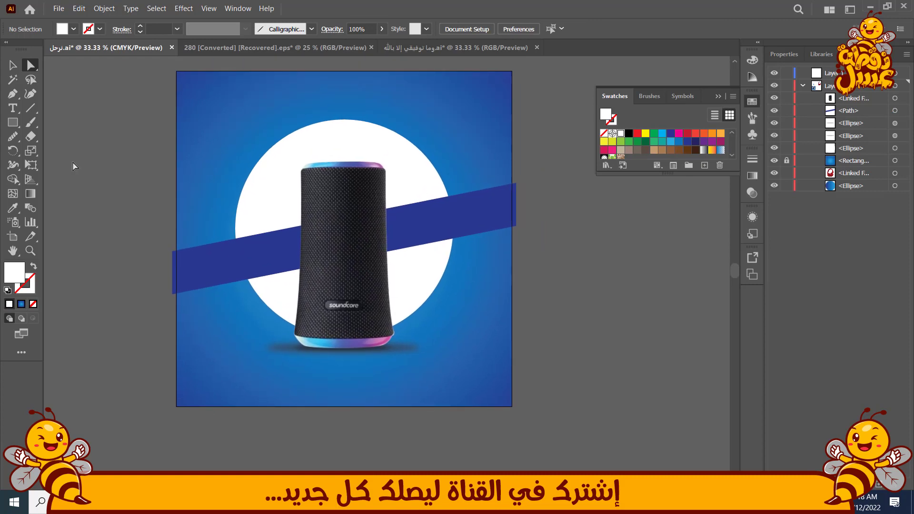
left_click(13, 112)
left_click(105, 101)
key("Escape")
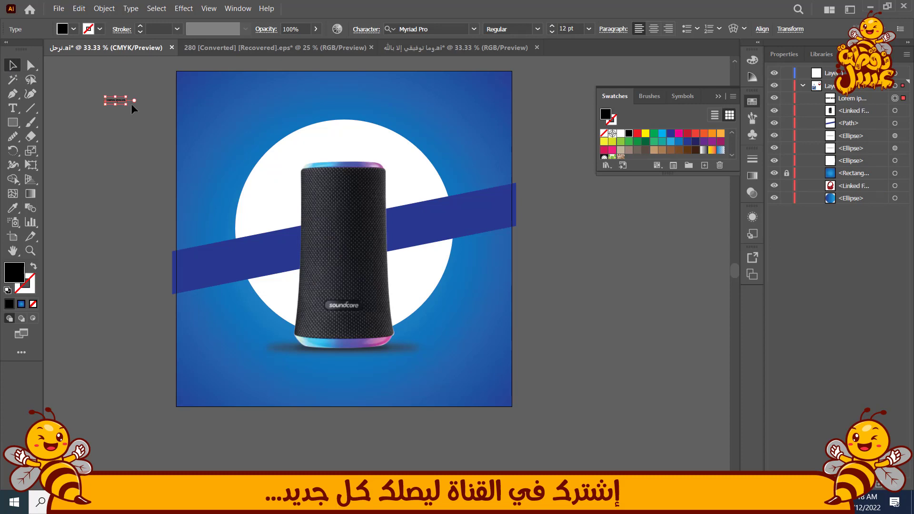
left_click_drag(126, 104, 236, 189)
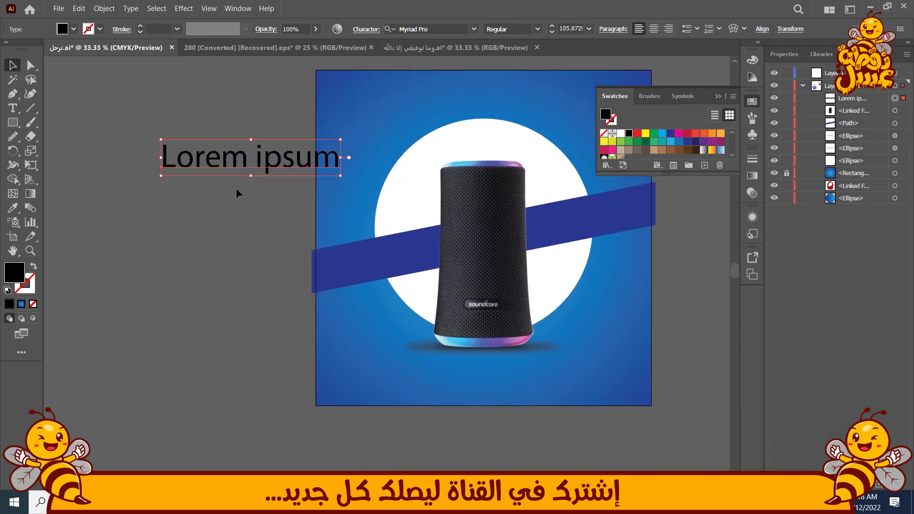
Step: Move the text object clear of the artboard and replace its placeholder text with SUPER
left_click_drag(238, 154, 153, 170)
left_click(19, 116)
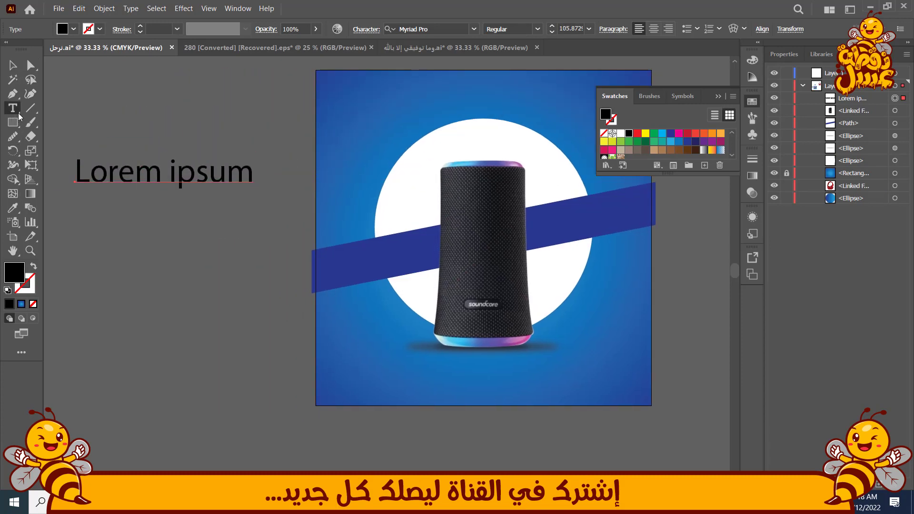
triple_click(119, 174)
key("BackSpace")
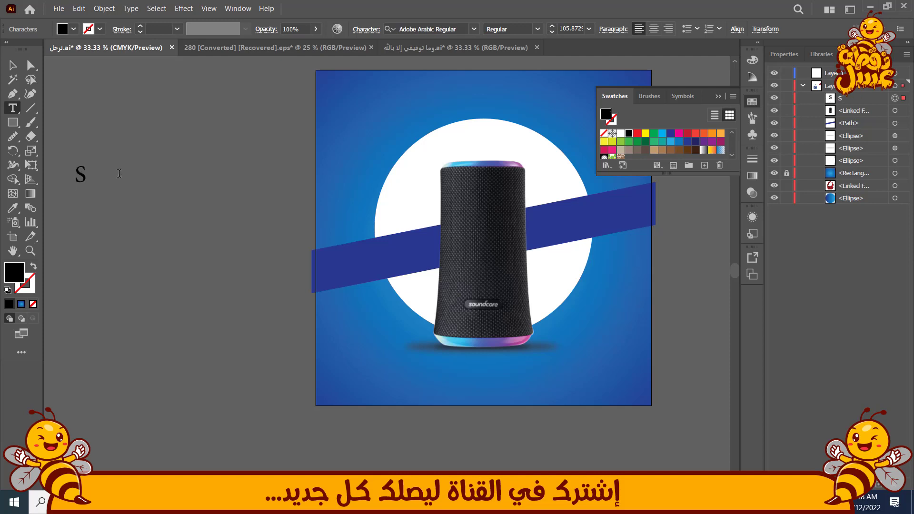
key("Escape")
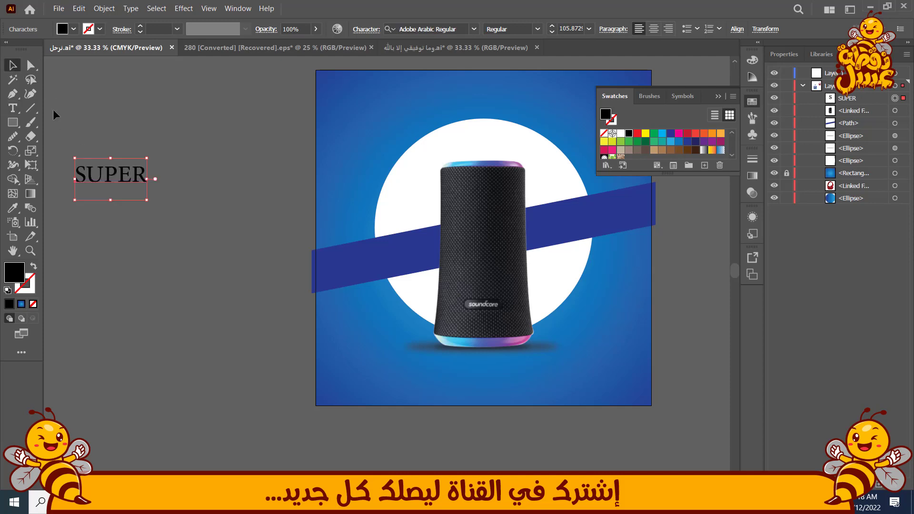
Step: Shift the SUPER text and set its font to beIN Black
left_click_drag(116, 180, 182, 237)
left_click(474, 29)
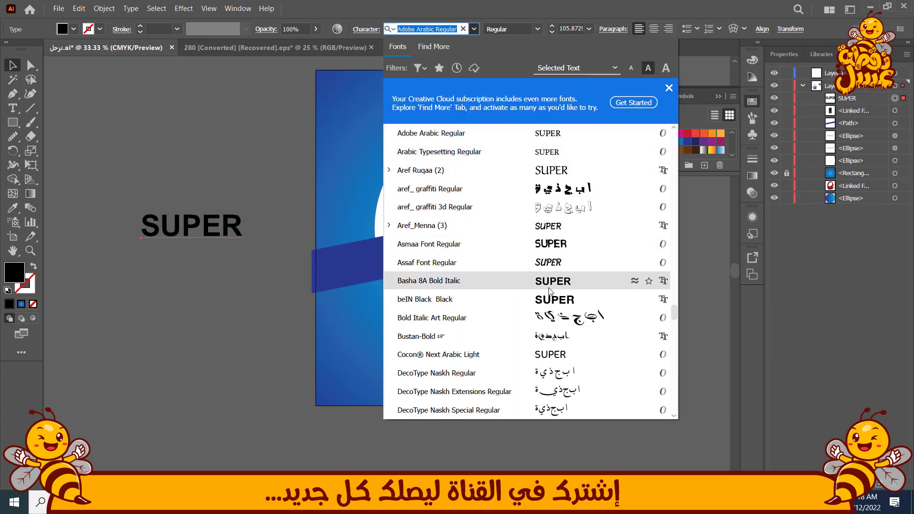
left_click(552, 299)
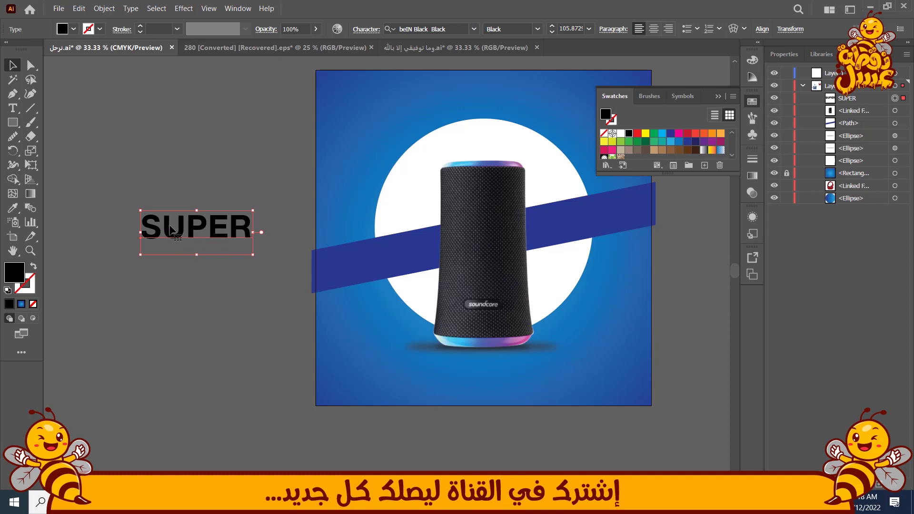
Step: Place the SUPER text in the artboard's lower area and colour it white, sampled from the circle
left_click_drag(170, 228, 369, 380)
key("i")
left_click(405, 196)
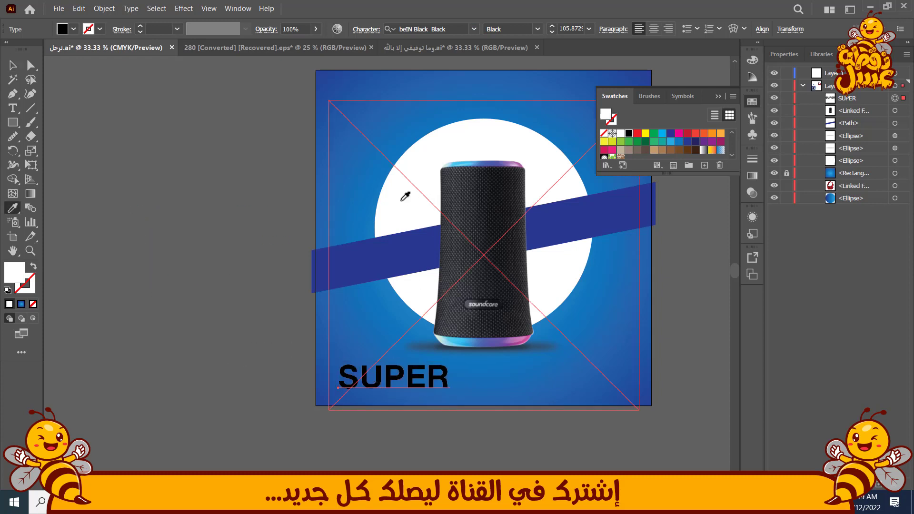
left_click(12, 71)
left_click(165, 247)
Step: Duplicate the SUPER text directly below itself, change the copy to BASS and centre it under SUPER
left_click_drag(199, 264, 107, 238)
left_click_drag(302, 356, 395, 376)
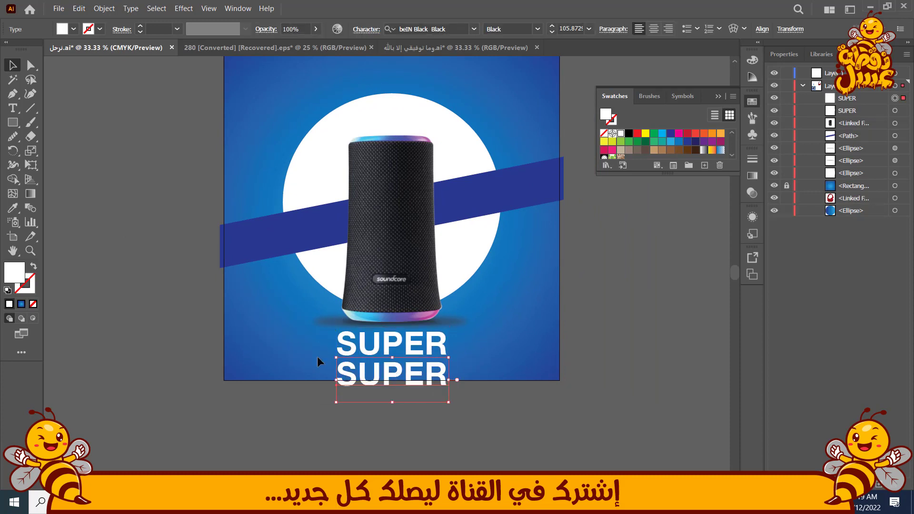
left_click(15, 111)
left_click(381, 378)
key("ctrl+a")
type("B")
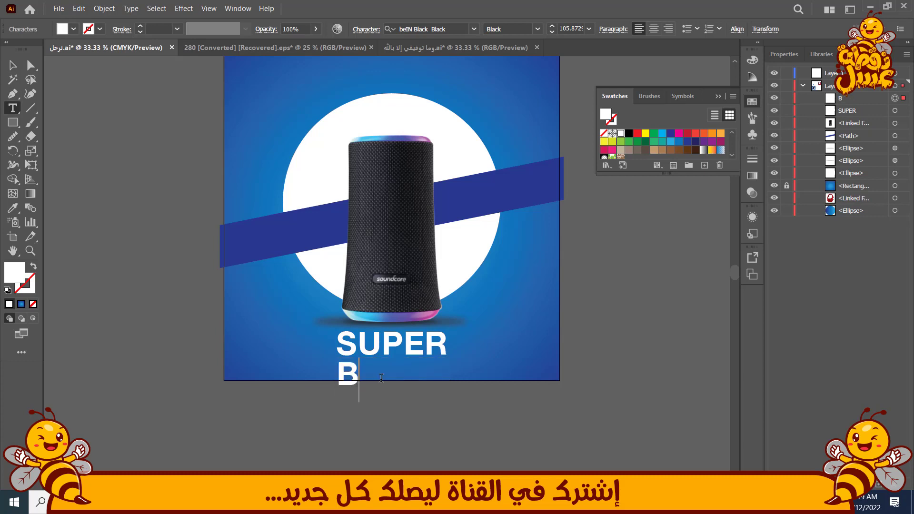
type("ASS")
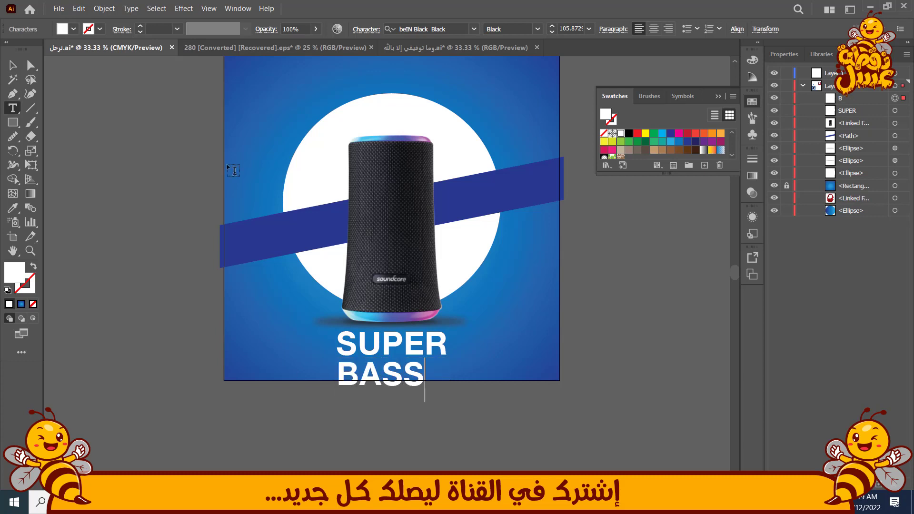
left_click(11, 65)
left_click_drag(385, 381, 398, 381)
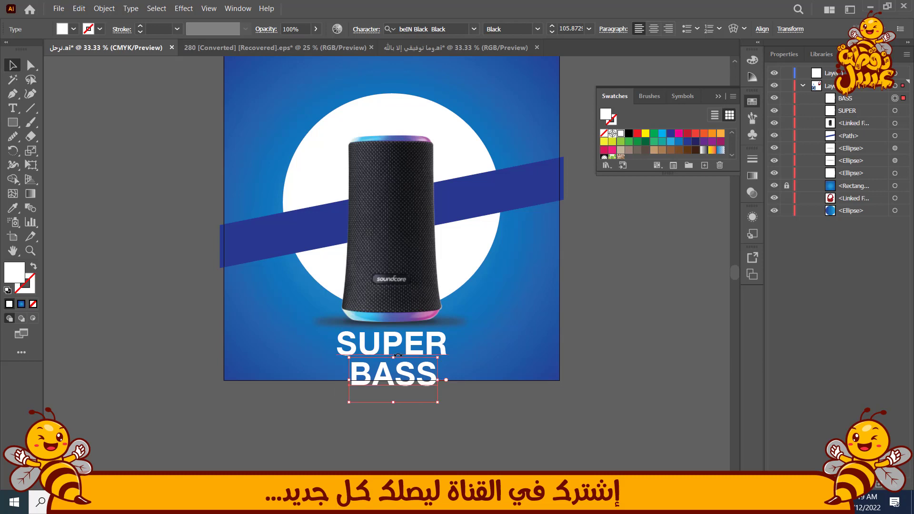
Step: Scale SUPER and BASS down together to about 92 pt and move them slightly up beneath the speaker
left_click(413, 347, "shift")
left_click_drag(454, 401, 438, 391)
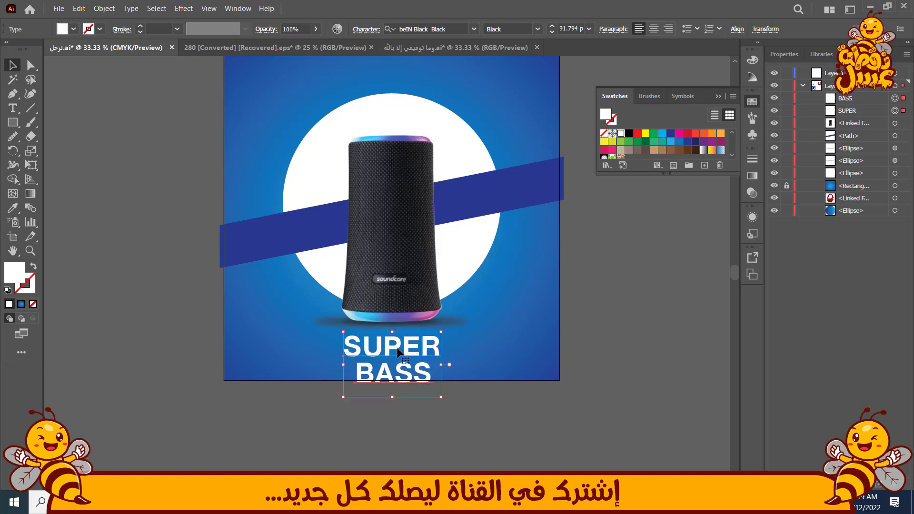
left_click_drag(391, 346, 392, 340)
left_click(626, 289)
Step: Arrange SUPER and BASS side by side on one line below the speaker and shift them slightly right
left_click_drag(569, 285, 476, 312)
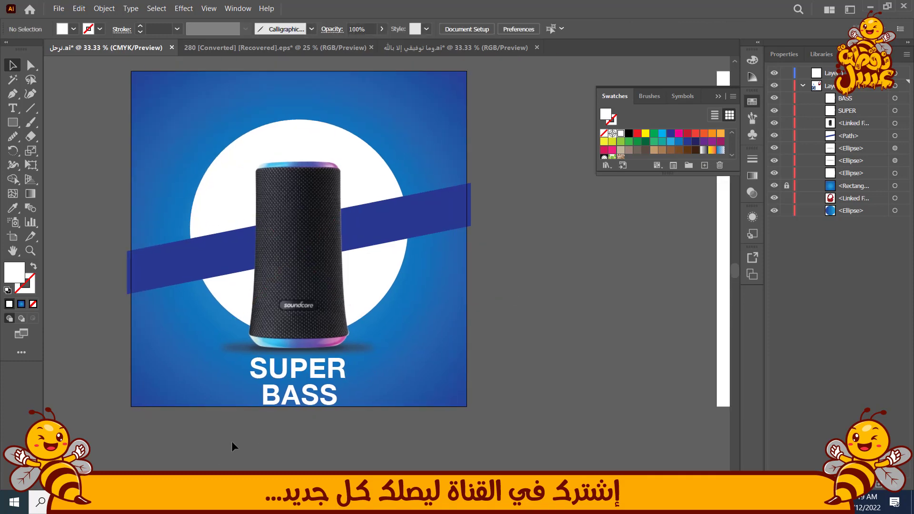
scroll(303, 405, "up", 1)
left_click_drag(300, 371, 203, 371)
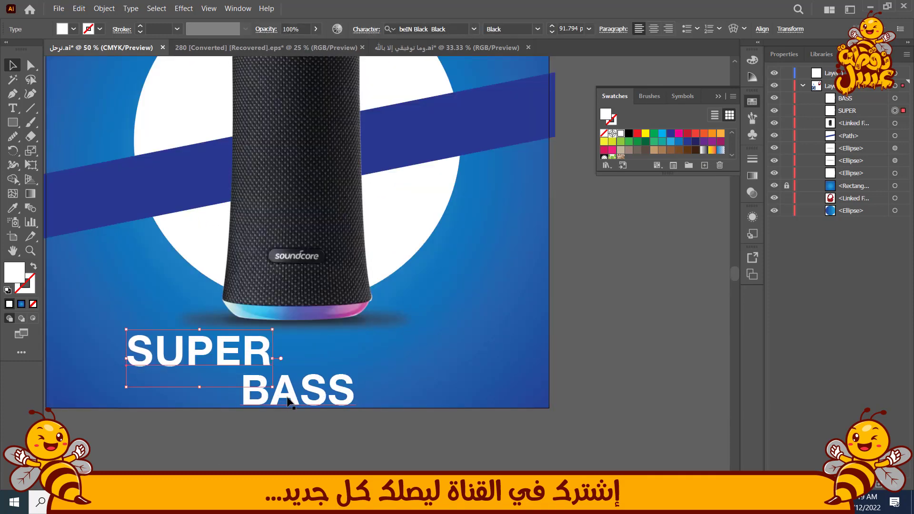
left_click_drag(315, 386, 377, 349)
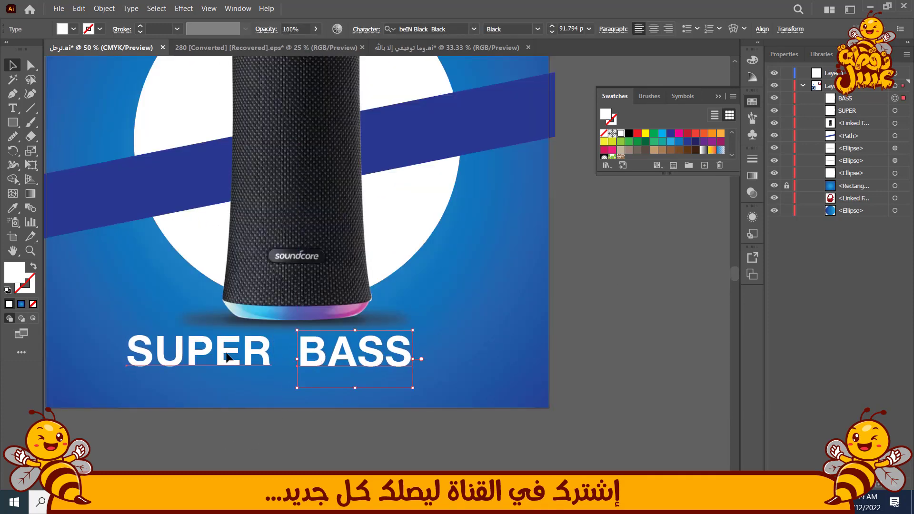
left_click(228, 357, "shift")
left_click_drag(226, 353, 231, 352)
left_click(604, 307)
Step: Nudge the SUPER and BASS words right together to centre them under the speaker
scroll(605, 307, "down", 3)
left_click_drag(507, 333, 234, 413)
scroll(234, 412, "up", 2)
left_click(179, 390)
left_click(247, 391, "shift")
key("shift+Right")
key("shift+Right")
key("shift+Right")
key("shift+Right")
key("shift+Right")
key("shift+Right")
key("shift+Right")
key("shift+Right")
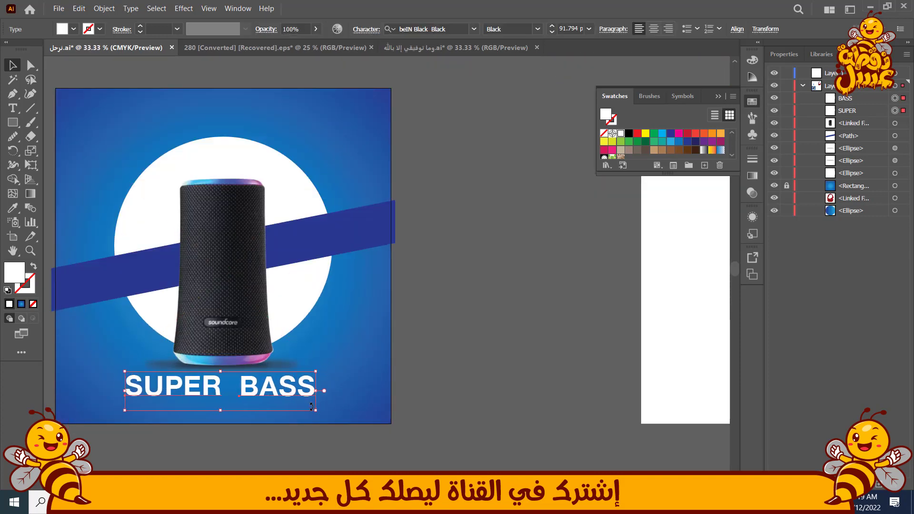
left_click(438, 366)
Step: Duplicate the SUPER text onto the empty area left of the artboard and change the copy to ضمان
scroll(438, 366, "left", 3)
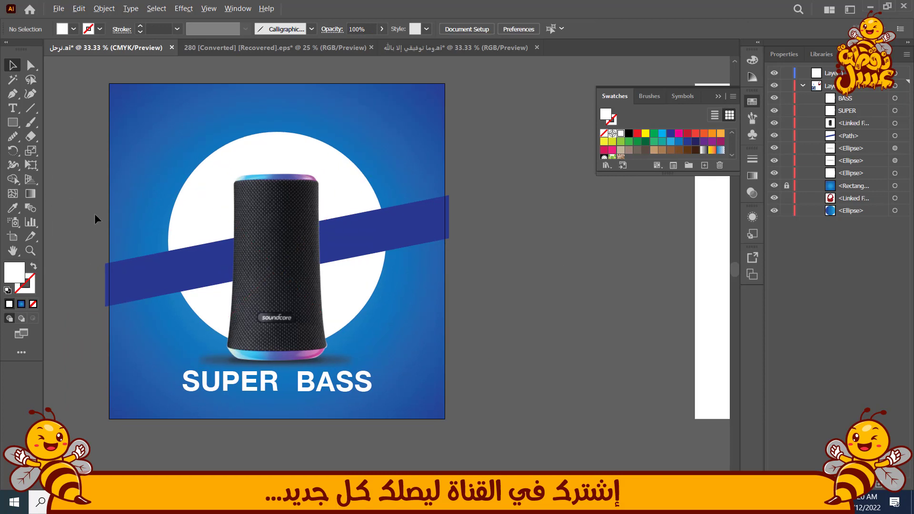
scroll(95, 213, "left", 3)
left_click_drag(287, 386, 110, 208)
key("t")
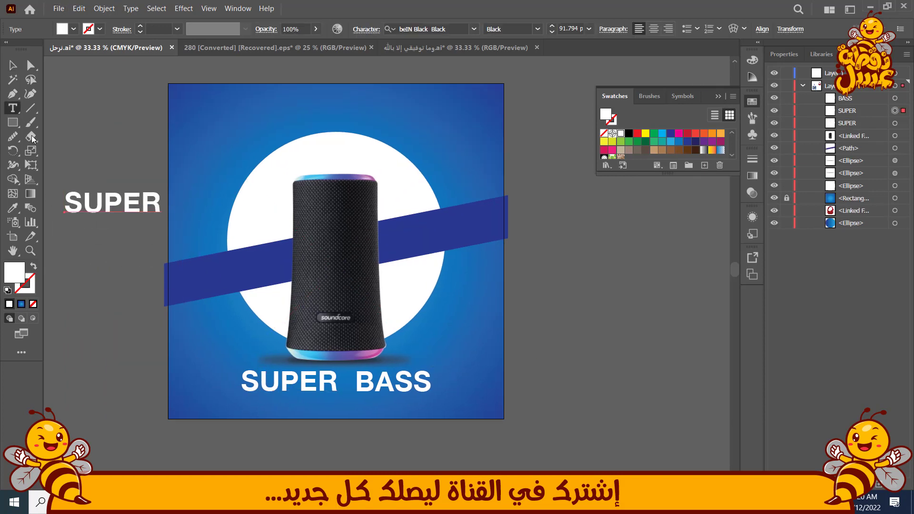
double_click(98, 195)
type("ض")
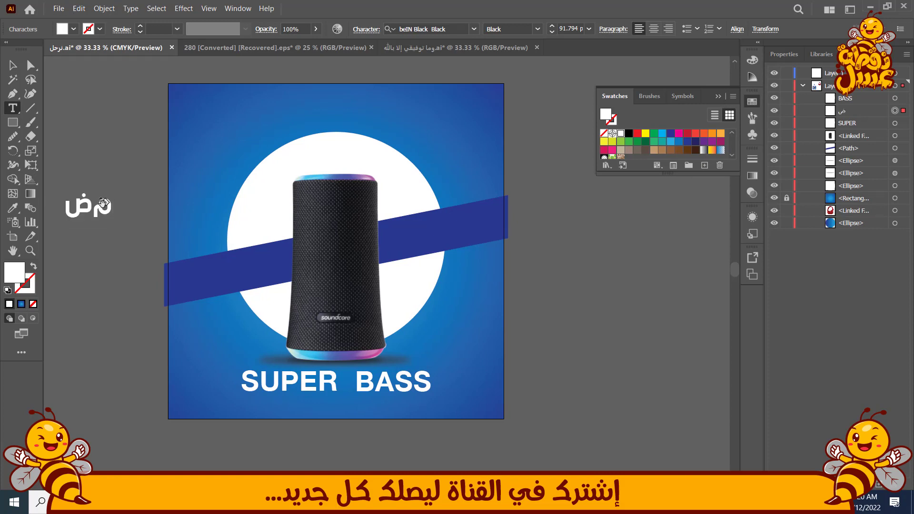
key("BackSpace")
key("BackSpace")
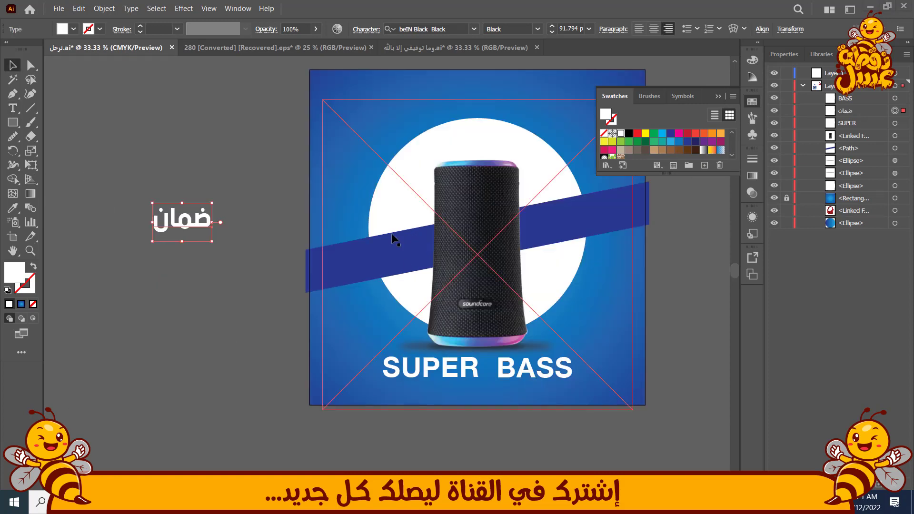
Step: Duplicate ضمان directly above itself and change the copy to the number 6
left_click_drag(181, 225, 179, 196)
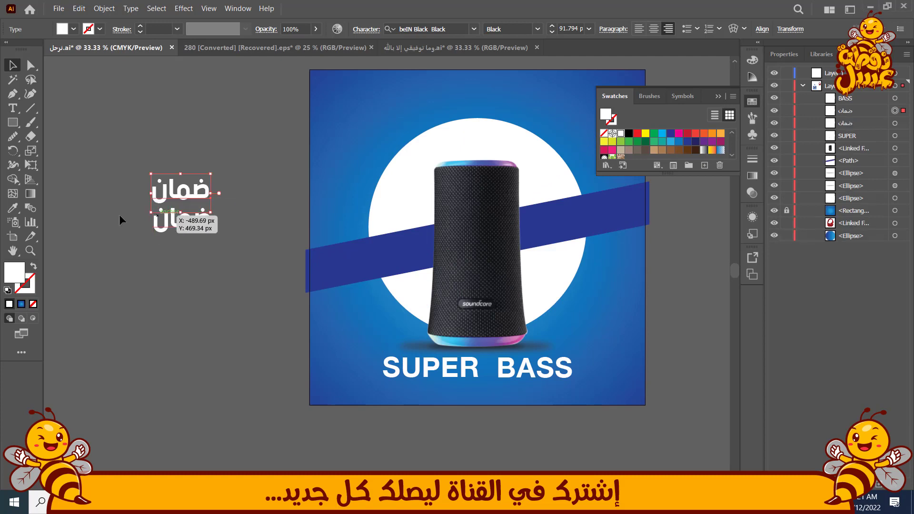
left_click(13, 108)
double_click(177, 187)
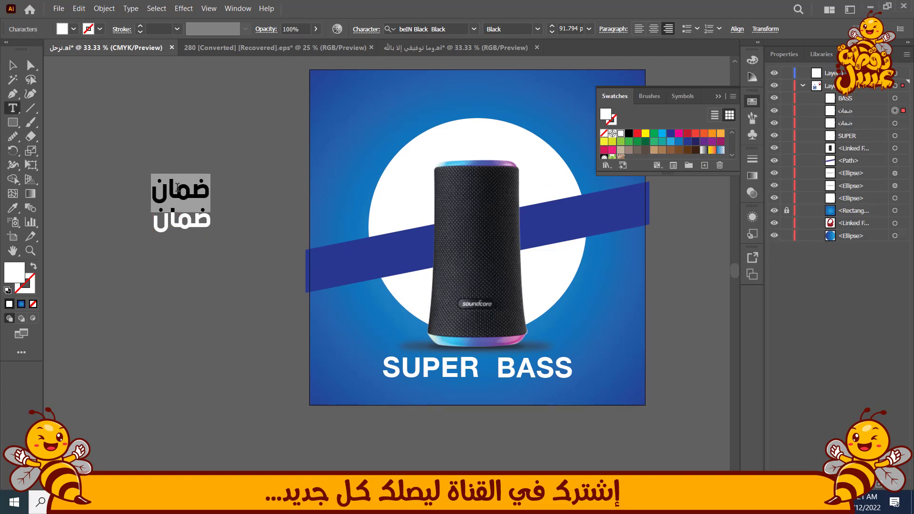
type("6شهو")
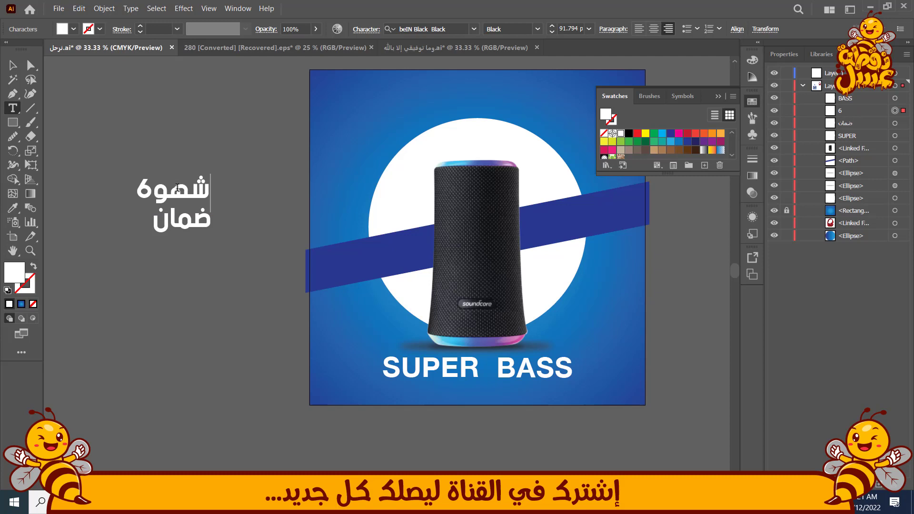
key("BackSpace")
key("BackSpace")
key("BackSpace")
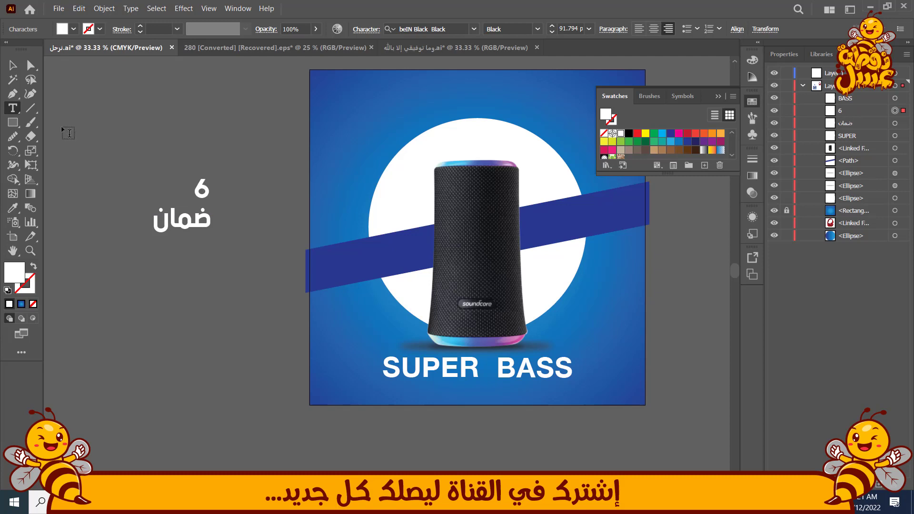
Step: Duplicate the 6 immediately to its left and change the copy to شهور so the line reads 6 شهور
left_click(13, 65)
left_click_drag(204, 190, 189, 185)
left_click(13, 108)
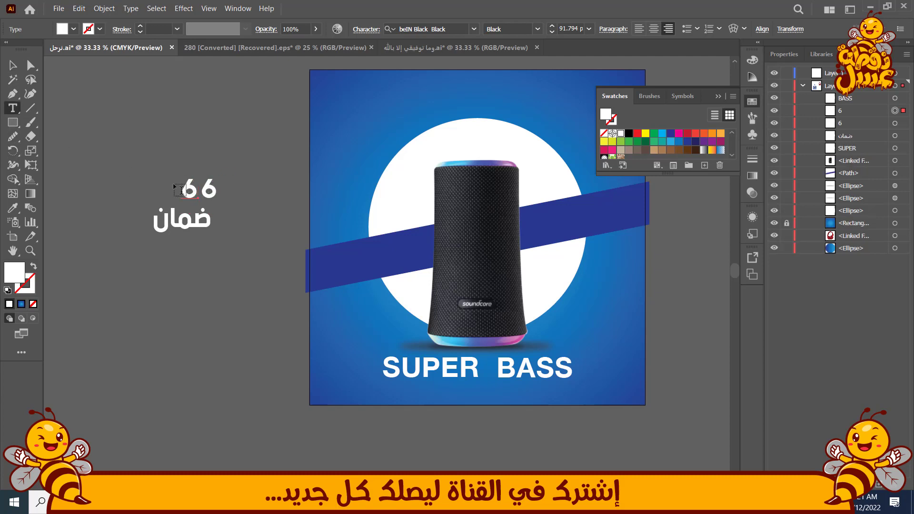
double_click(189, 189)
type("شهور")
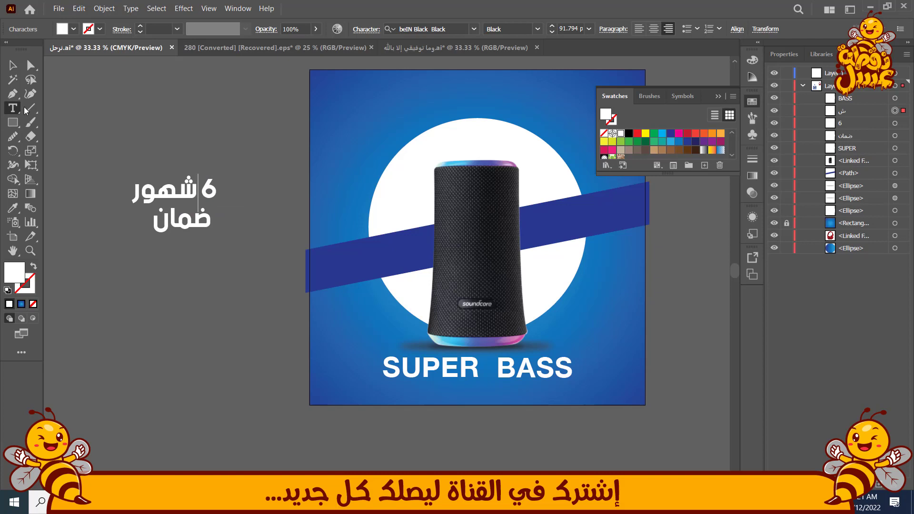
key("Escape")
left_click(108, 225)
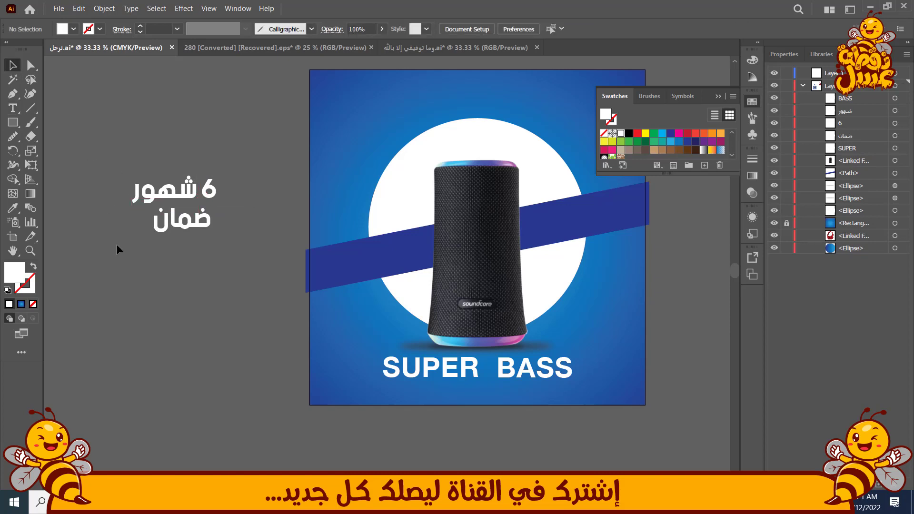
Step: Scale ضمان down to about 69 pt under 6 شهور and stretch it with kashidas to match the upper line's width
left_click_drag(215, 221, 215, 221)
left_click_drag(152, 242, 189, 223, "shift")
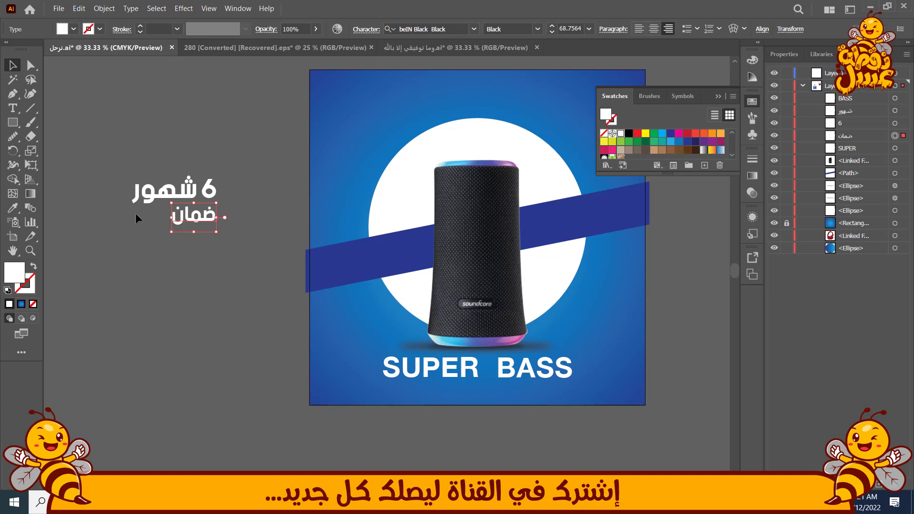
key("t")
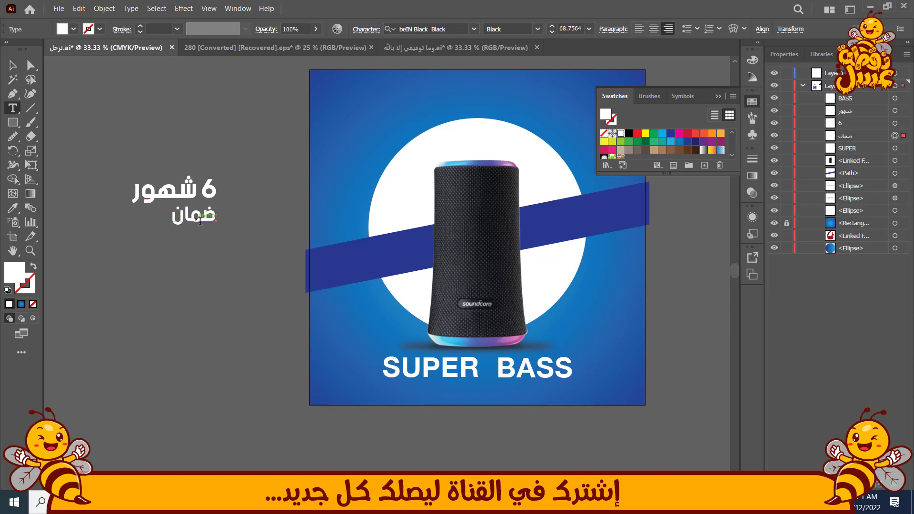
left_click(186, 216)
type("ــ")
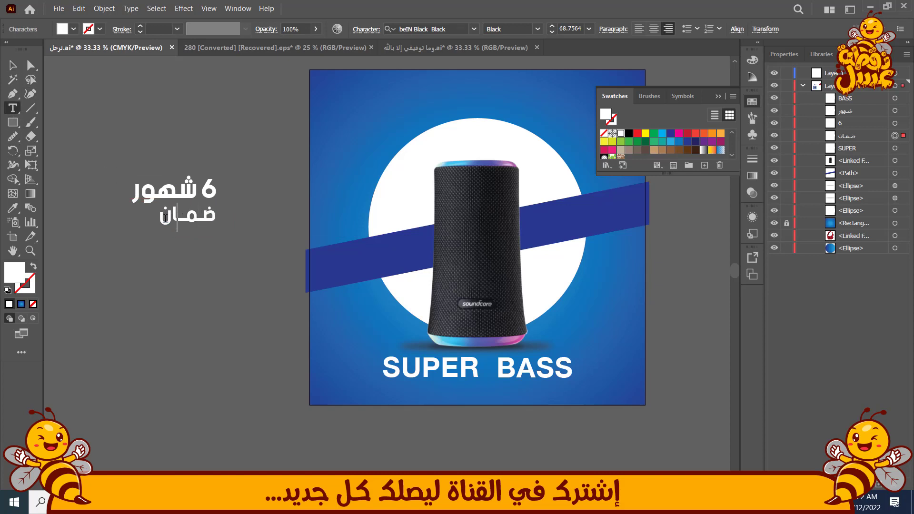
key("BackSpace")
key("BackSpace")
type("ـــــــــــ")
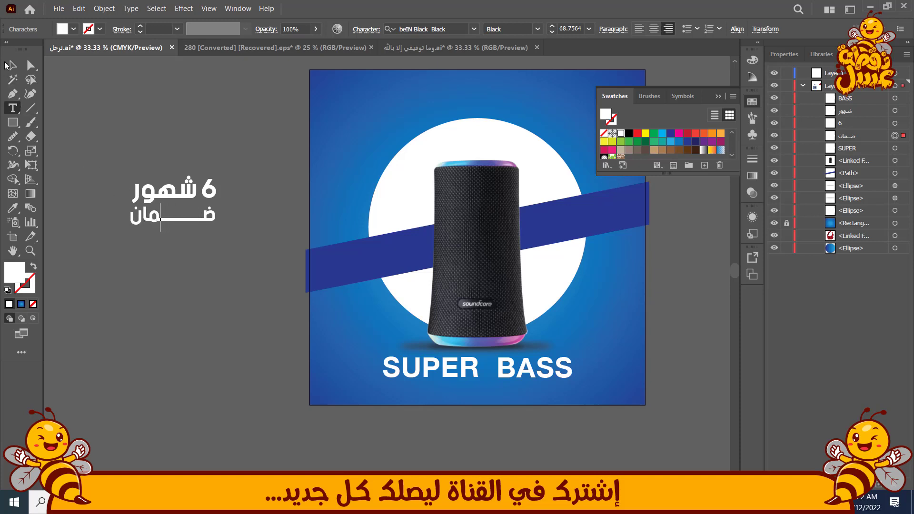
left_click(6, 66)
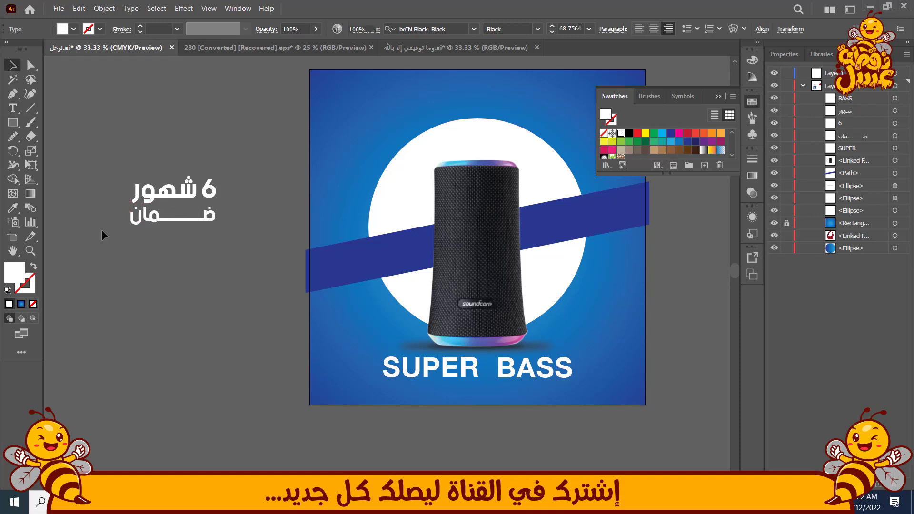
Step: Shear 6, شهور and ضمان together so their baselines slope upward like the dark blue band
left_click_drag(239, 144, 217, 209)
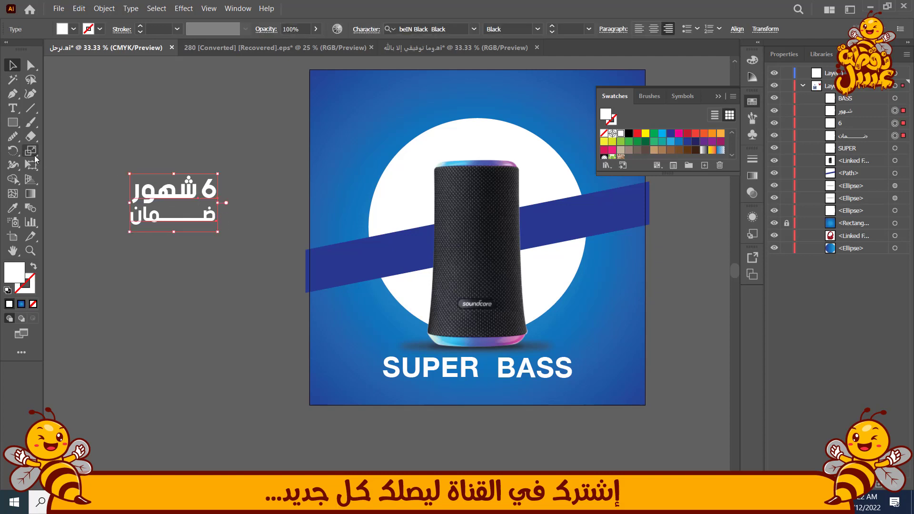
left_click_drag(31, 151, 78, 164)
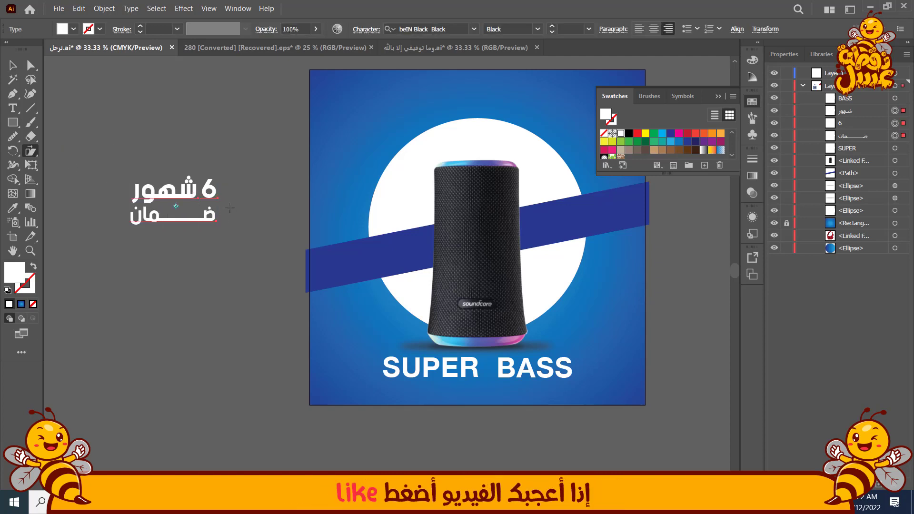
left_click_drag(229, 208, 229, 198)
left_click(12, 67)
left_click(77, 116)
Step: Place a copy of the slanted 6 شهور ضمان text on the band left of the speaker and scale it down to fit inside
left_click_drag(159, 198, 294, 248)
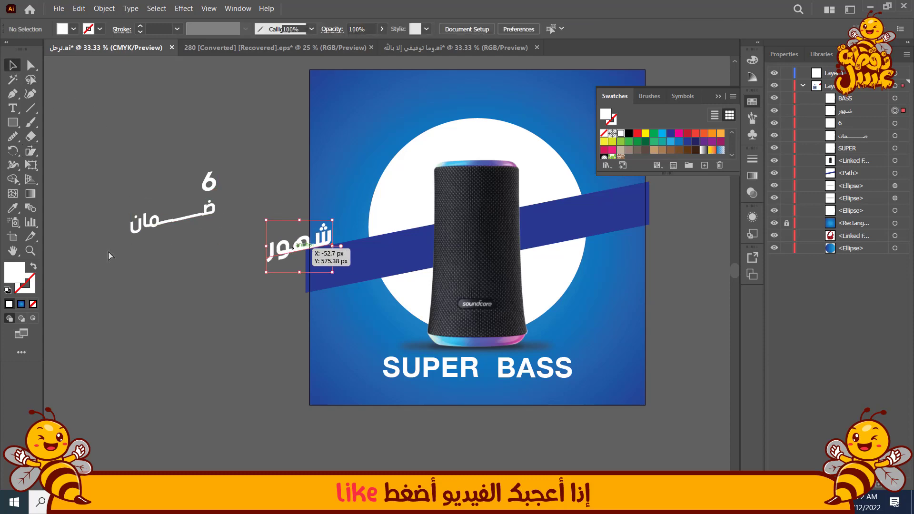
key("ctrl+z")
left_click_drag(105, 256, 237, 151)
left_click_drag(159, 199, 355, 252)
key("ctrl+1")
left_click_drag(433, 309, 394, 292)
scroll(390, 290, "down", 3)
left_click(182, 311)
left_click_drag(181, 302, 208, 284)
Step: Change the upper line of the text outside the artboard to 10 ساعات and shift ساعات left to clear the number
left_click_drag(119, 257, 242, 142)
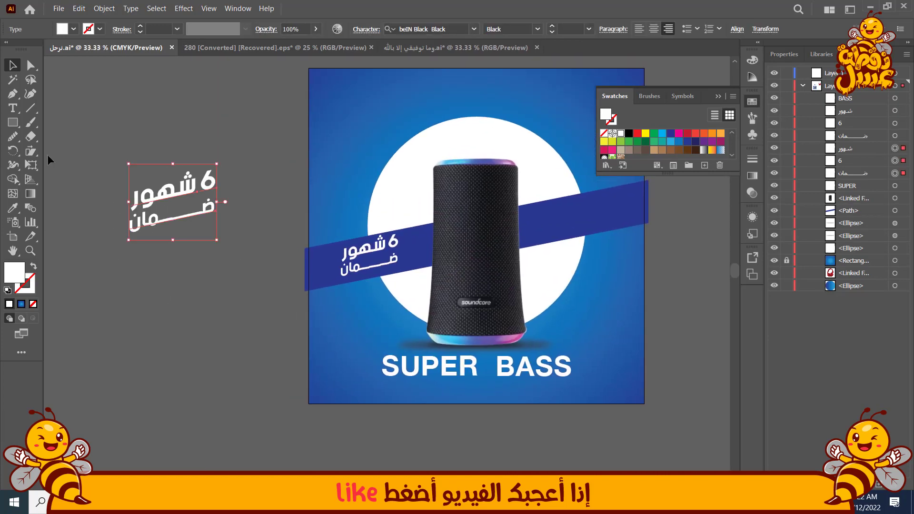
key("t")
double_click(181, 189)
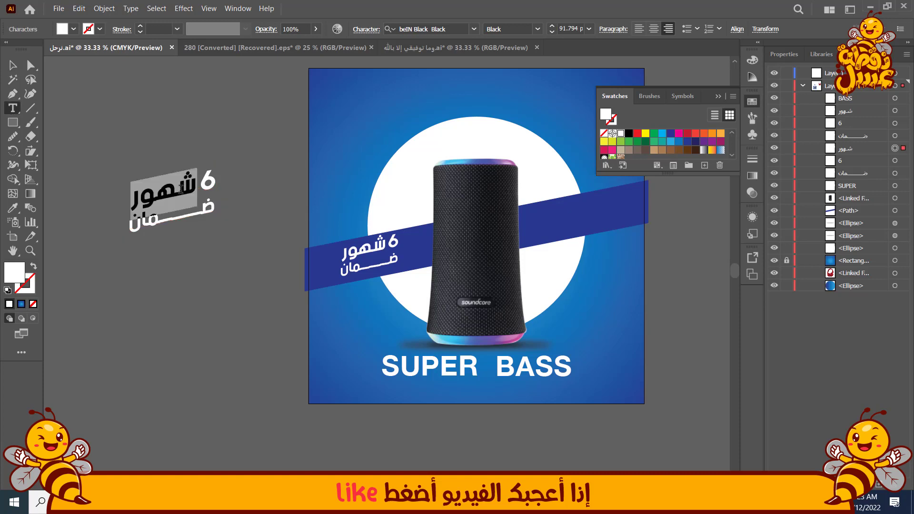
double_click(208, 182)
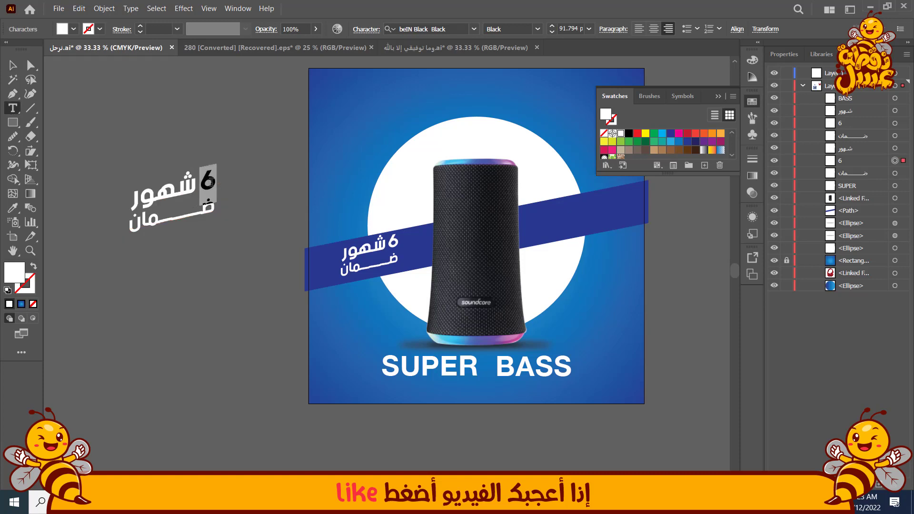
type("10")
left_click_drag(191, 185, 133, 193)
type("س")
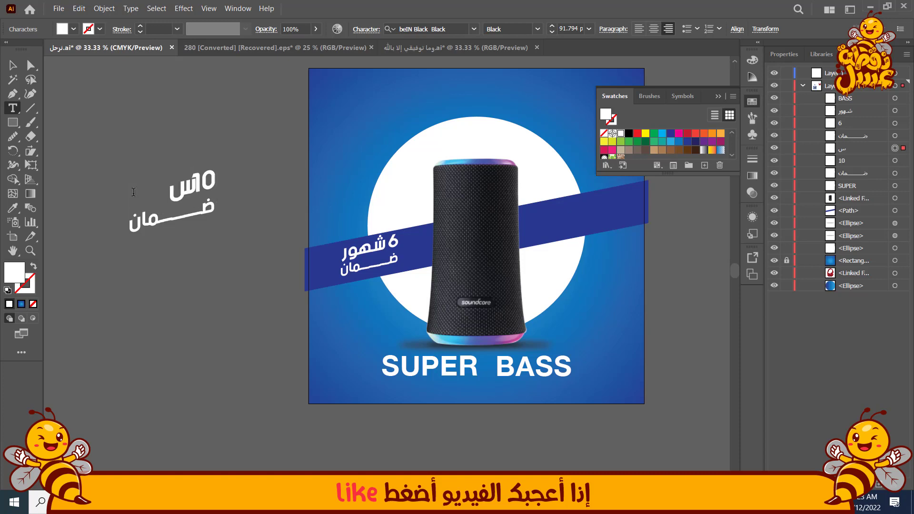
type("اعات")
left_click(12, 65)
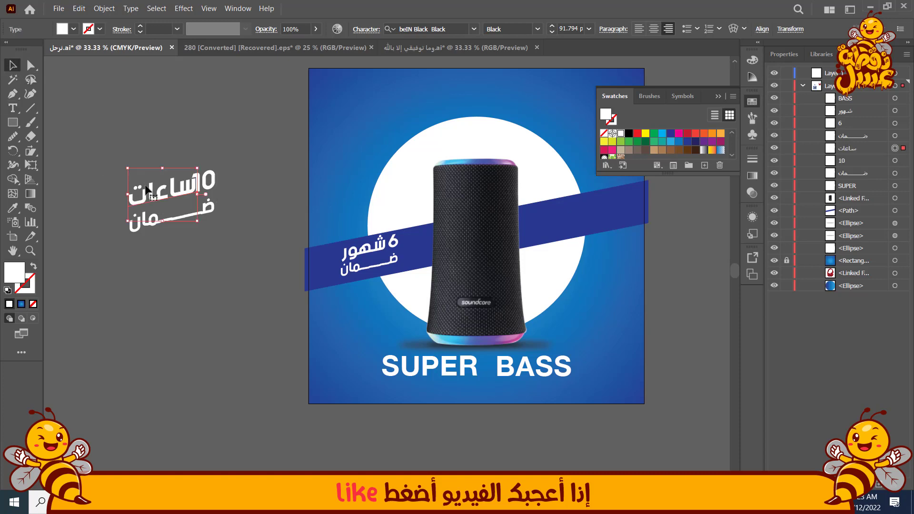
left_click_drag(168, 197, 162, 197)
Step: Replace ضمان under 10 ساعات with بطارية and stretch it with kashidas to nearly match the upper line's width
left_click(195, 213)
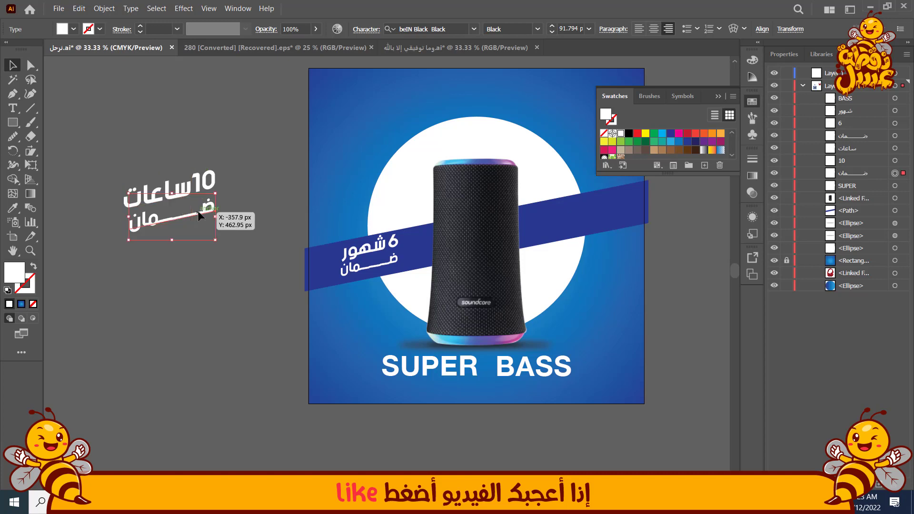
left_click(12, 108)
double_click(146, 221)
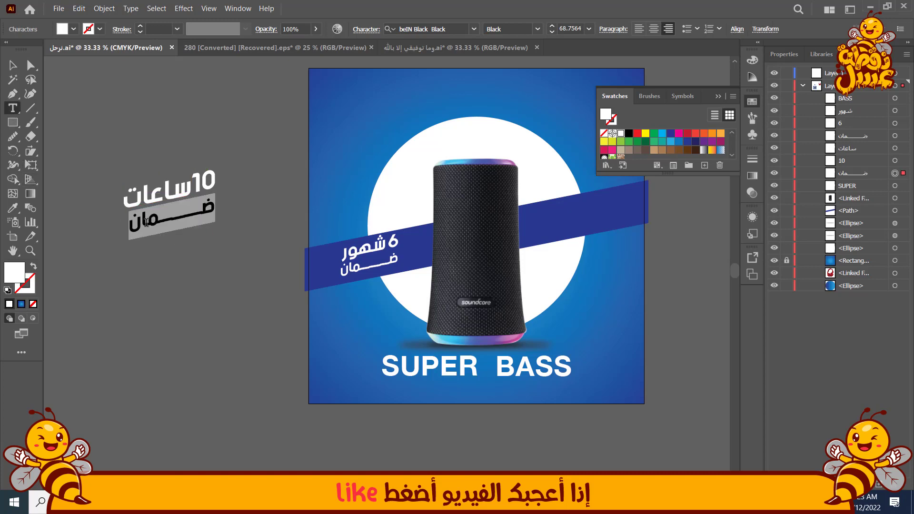
type("ية")
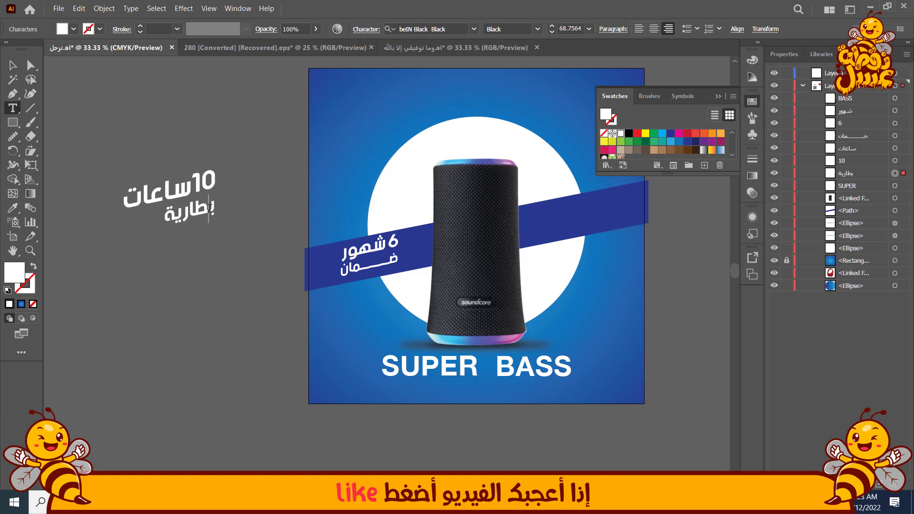
type("ــــــ")
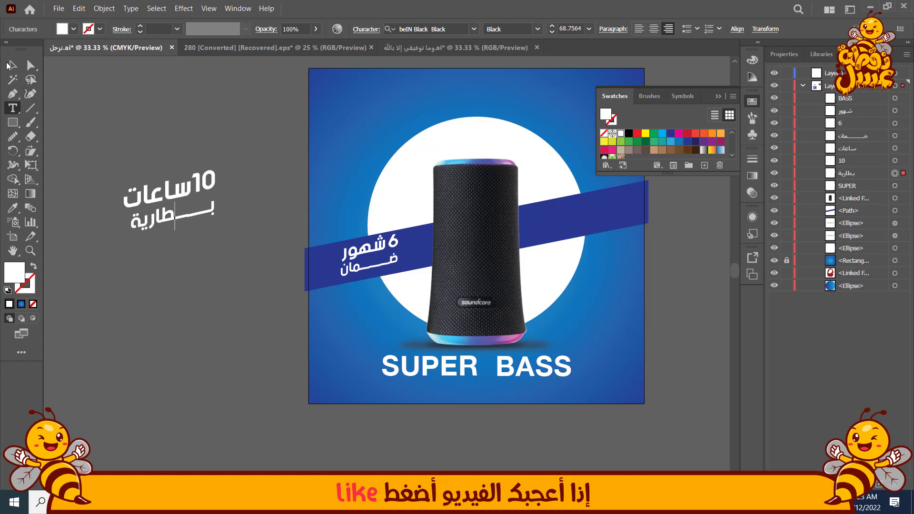
left_click(8, 65)
left_click(98, 242)
Step: Select 6, شهور and ضمان on the band and enlarge them together slightly
left_click(895, 110)
left_click(895, 123, "shift")
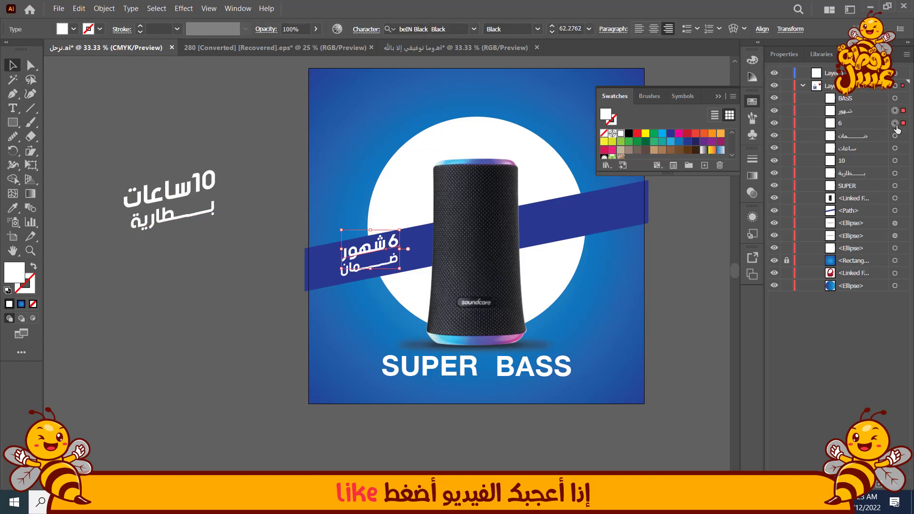
left_click(895, 135, "shift")
scroll(395, 276, "up", 3)
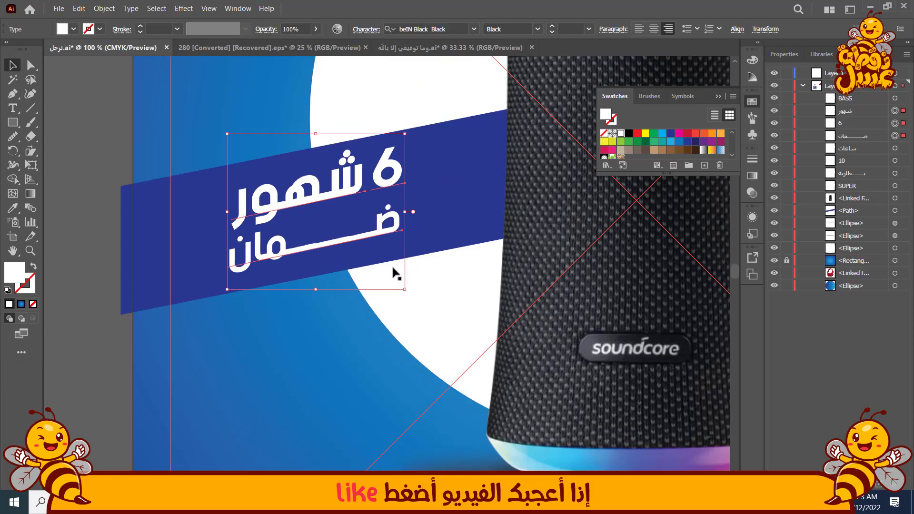
left_click_drag(404, 133, 416, 127)
left_click(79, 153)
scroll(79, 153, "down", 3)
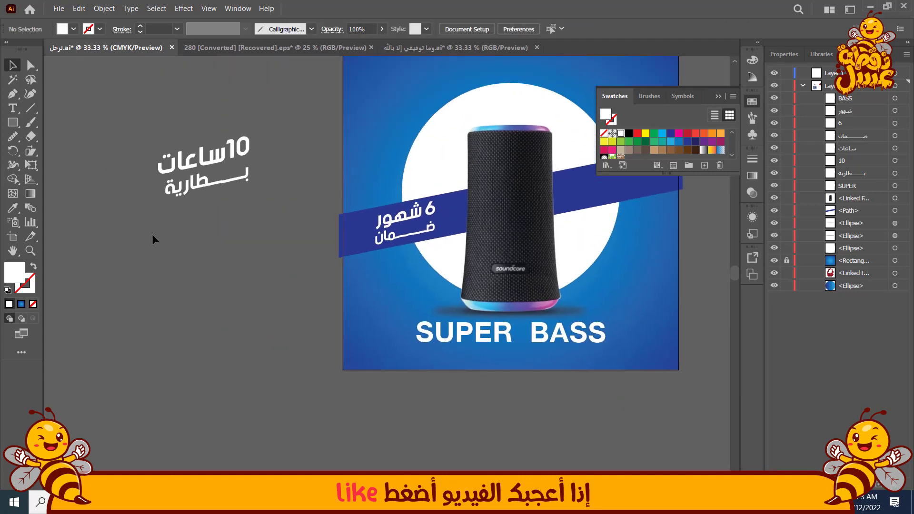
Step: Place a copy of the slanted 10 ساعات بطارية text on the band right of the speaker and scale it down to fit inside
left_click_drag(281, 110, 282, 109)
left_click_drag(209, 157, 614, 177)
left_click_drag(643, 245, 389, 299)
scroll(390, 299, "up", 2)
left_click_drag(424, 273, 396, 250)
left_click_drag(332, 211, 354, 204)
left_click(521, 232)
scroll(521, 232, "down", 2)
left_click_drag(524, 212, 532, 245)
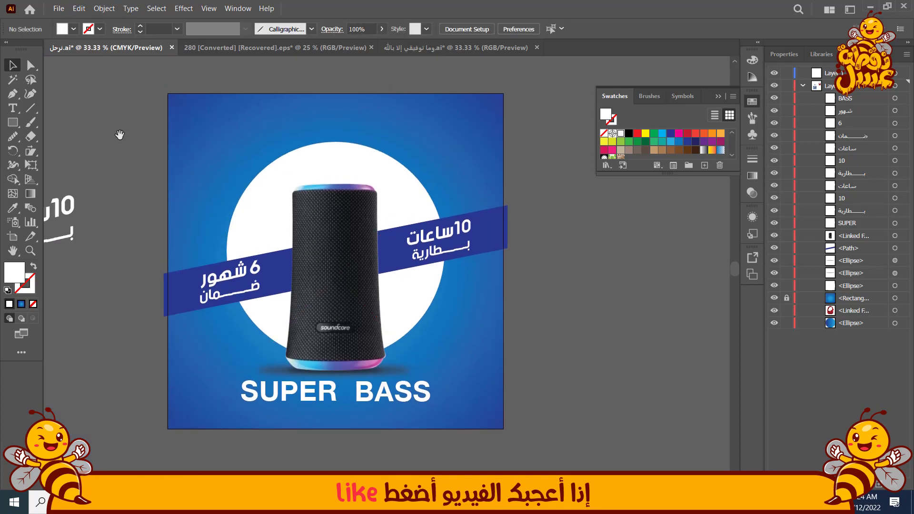
Step: Delete the leftover slanted 10 ساعات بطارية text outside the artboard
left_click_drag(120, 135, 142, 146)
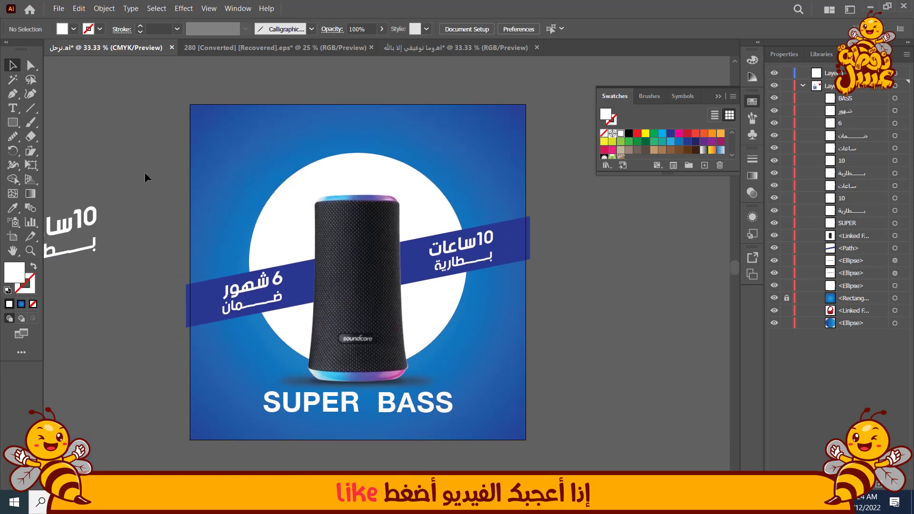
left_click(13, 109)
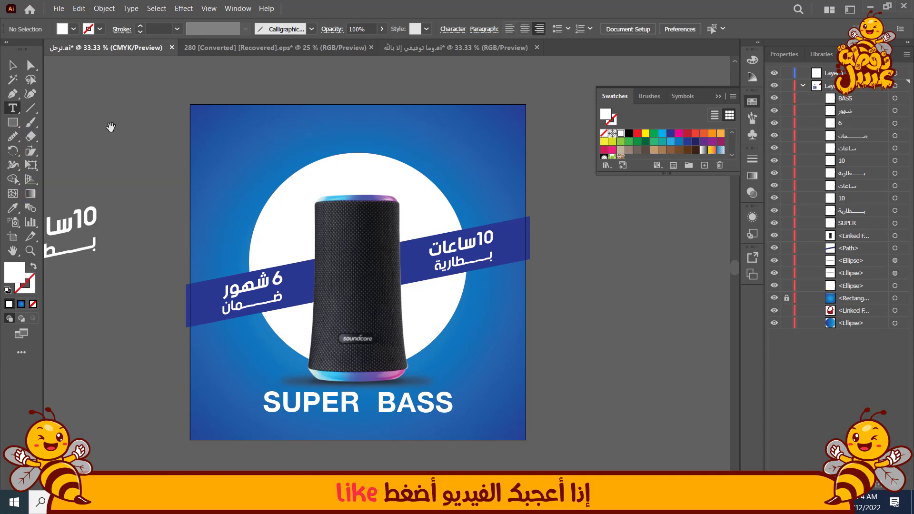
left_click_drag(110, 127, 207, 135)
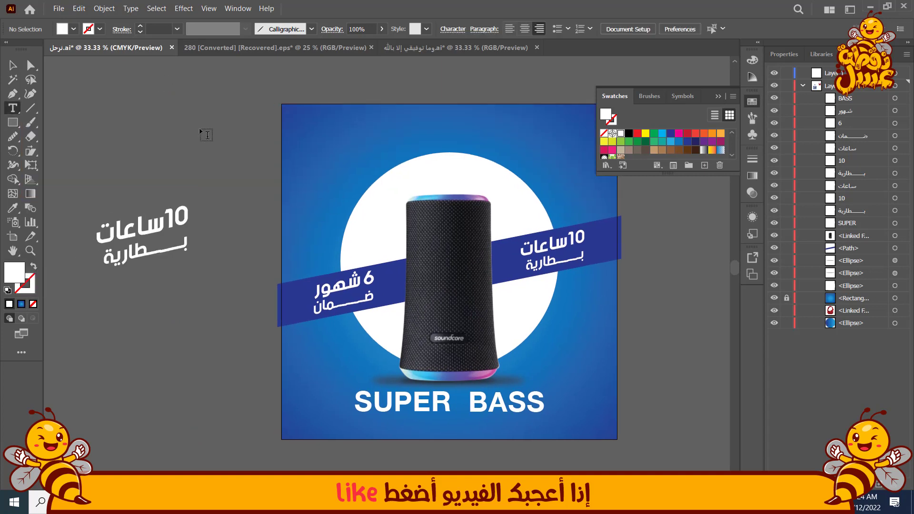
left_click(13, 65)
left_click_drag(184, 229, 140, 149)
key("Delete")
Step: Move SUPER to the upper left of the white circle and BASS to its upper right
left_click_drag(333, 388, 264, 155)
left_click_drag(425, 388, 484, 159)
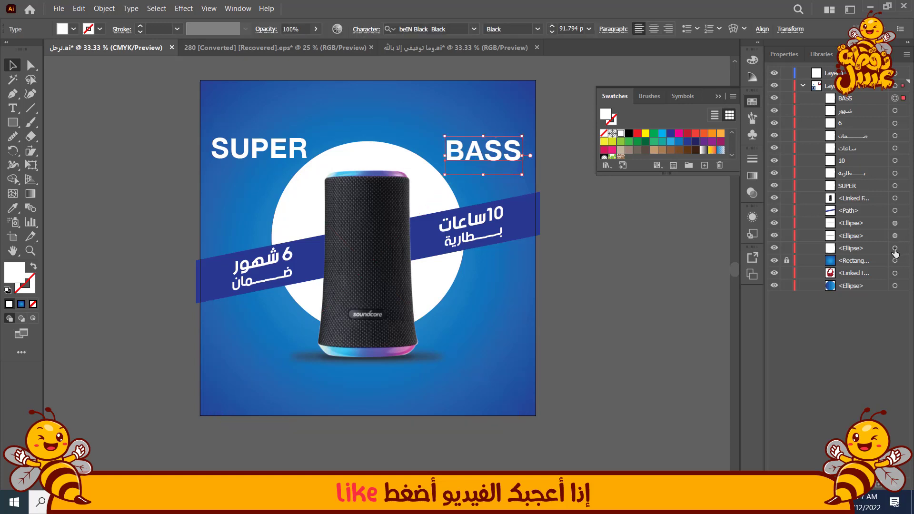
Step: Duplicate the white circle in place at the front of the stack and turn the copy into a 10 pt white outline without fill
left_click(895, 248)
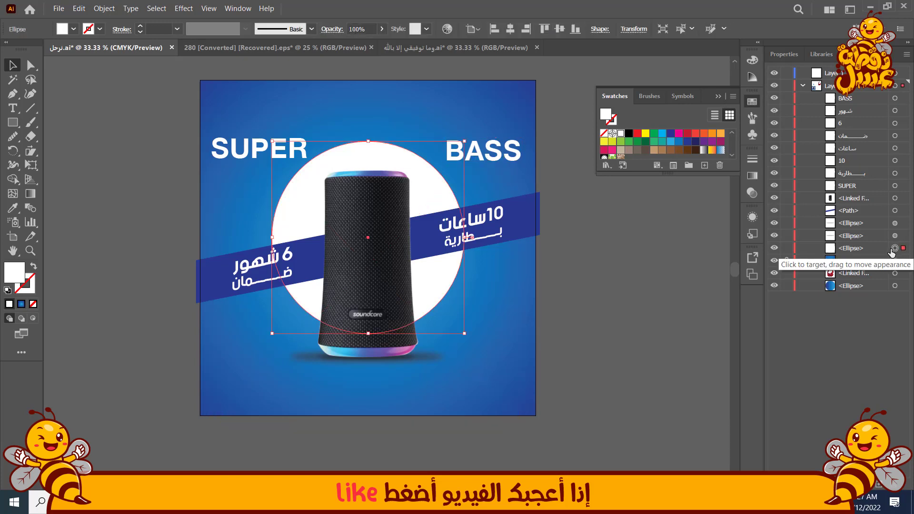
key("ctrl+c")
key("ctrl+f")
left_click_drag(857, 248, 852, 92)
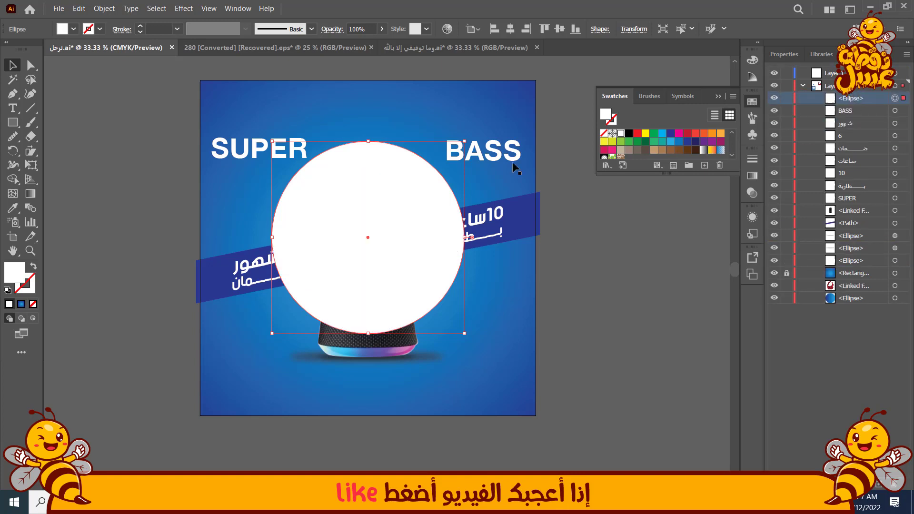
left_click(34, 267)
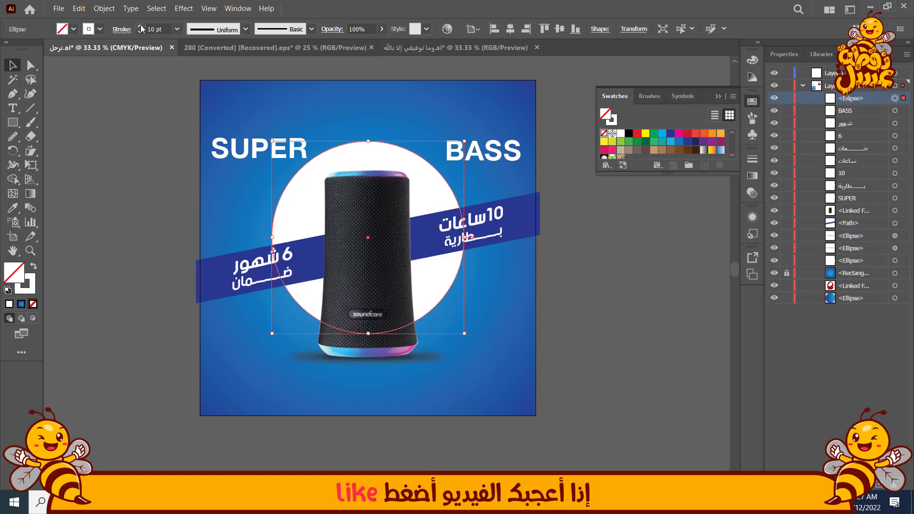
left_click(72, 141)
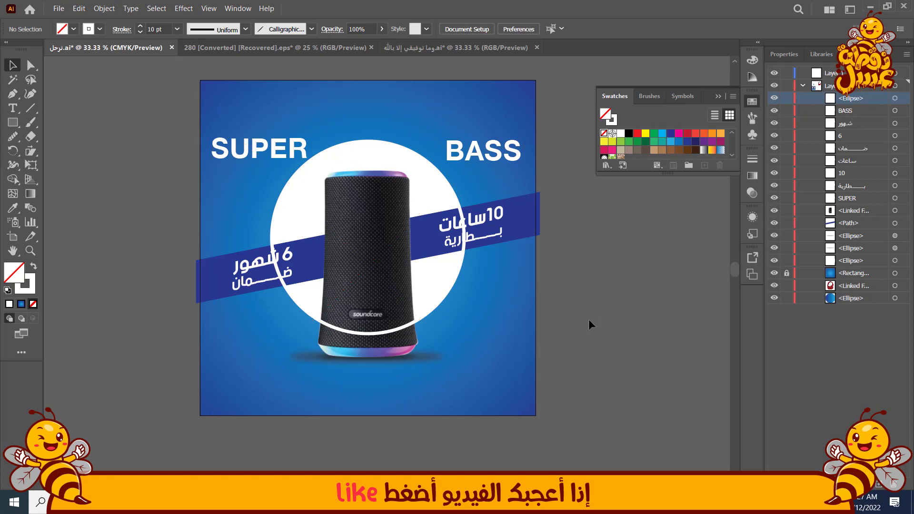
Step: Shift the white ring slightly down and place it in the stack beneath all the texts, just above the band
mouse_move(396, 332)
left_mouse_down()
mouse_move(396, 324)
mouse_move(396, 344)
left_mouse_up()
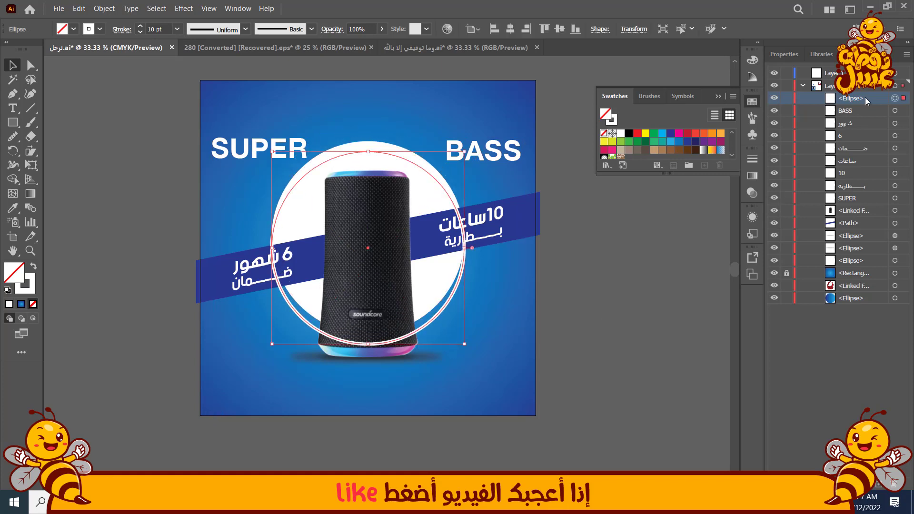
left_click_drag(866, 100, 869, 167)
left_click_drag(866, 202, 865, 202)
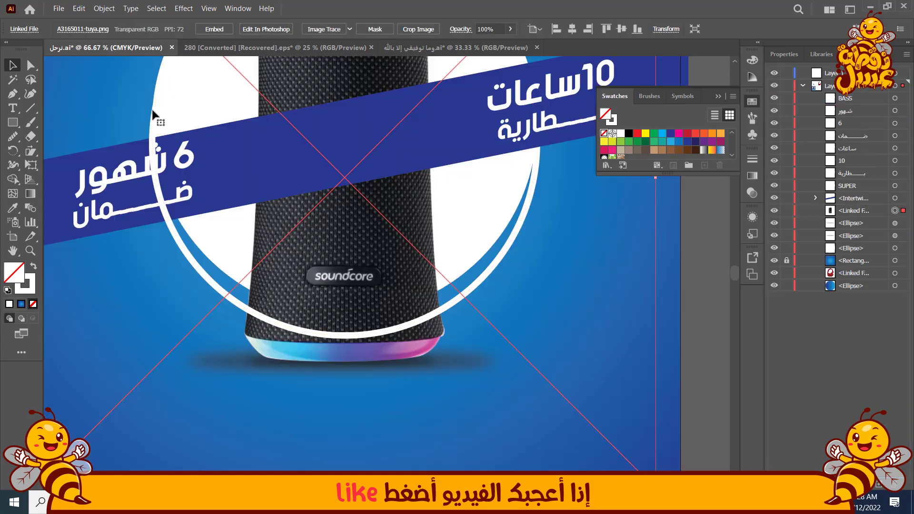
Step: Release the Intertwine group of the ring and the slanted band, and make the Intertwine again
left_click(200, 114)
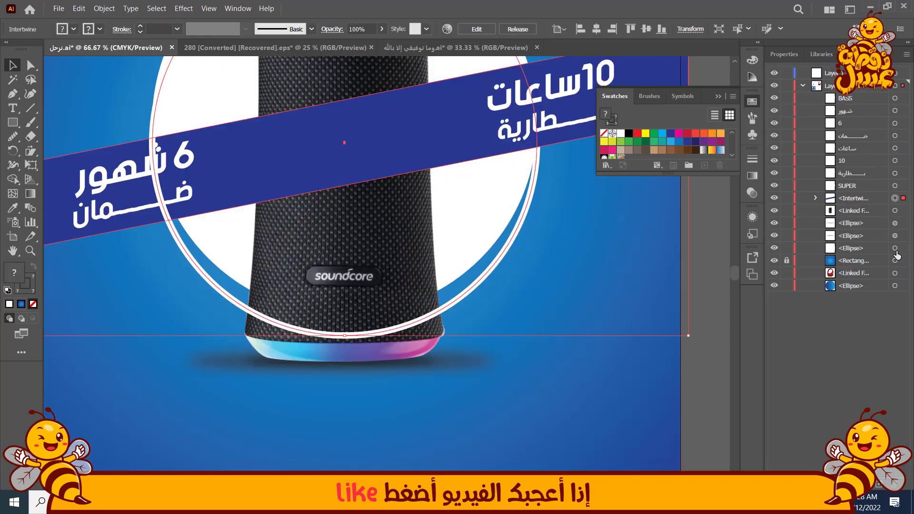
left_click(816, 199)
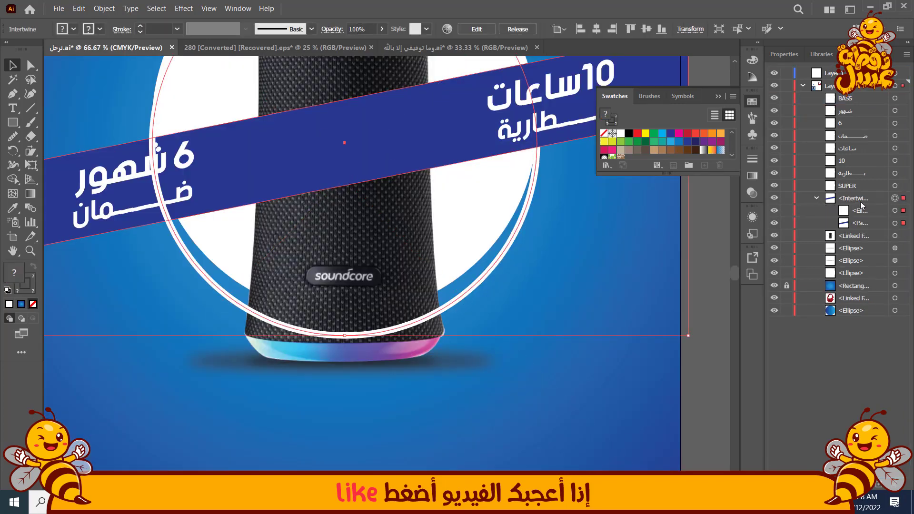
left_click(895, 211)
left_click(104, 8)
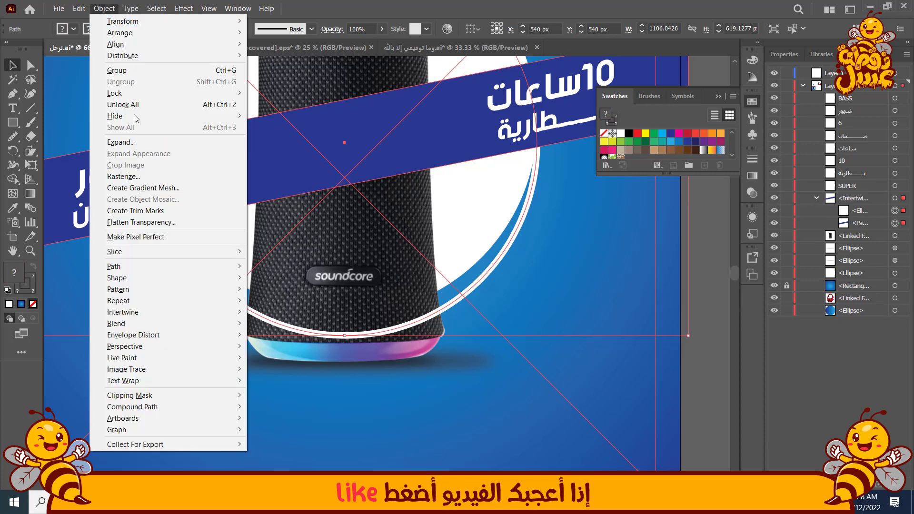
left_click(896, 198)
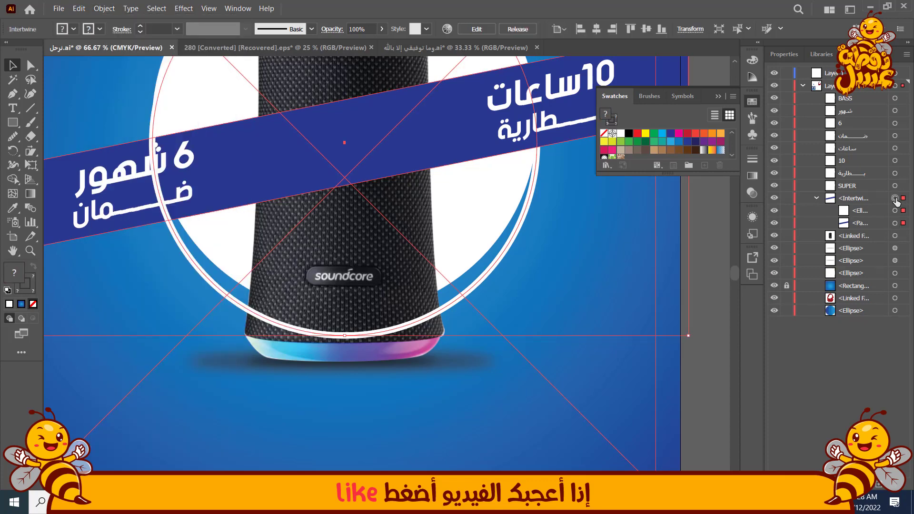
left_click(104, 8)
mouse_move(170, 315)
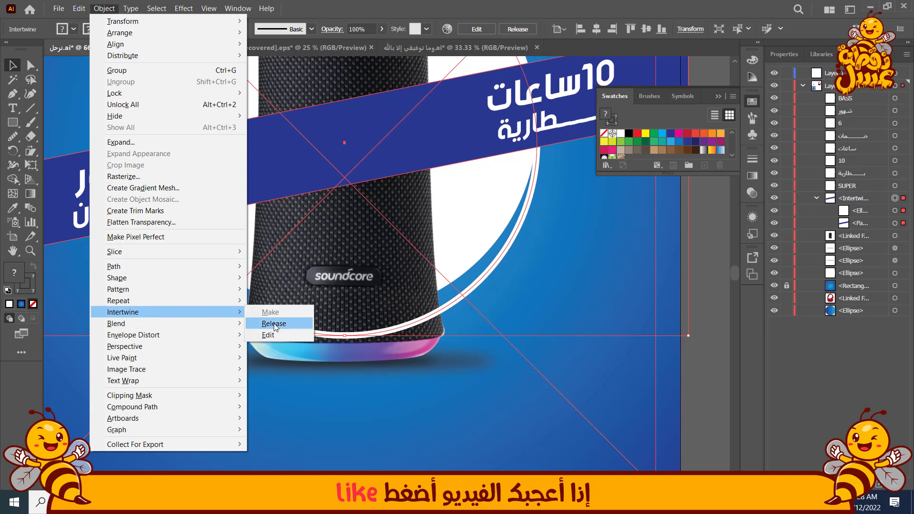
left_click(279, 322)
left_click(104, 9)
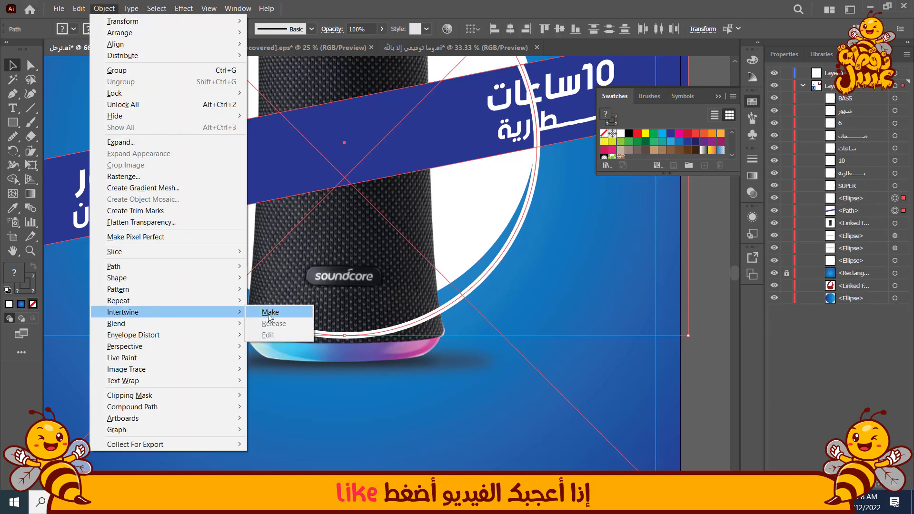
left_click(266, 311)
Step: Lasso the ring and band crossings on both sides of the speaker to send the ring behind the band
scroll(555, 138, "up", 2)
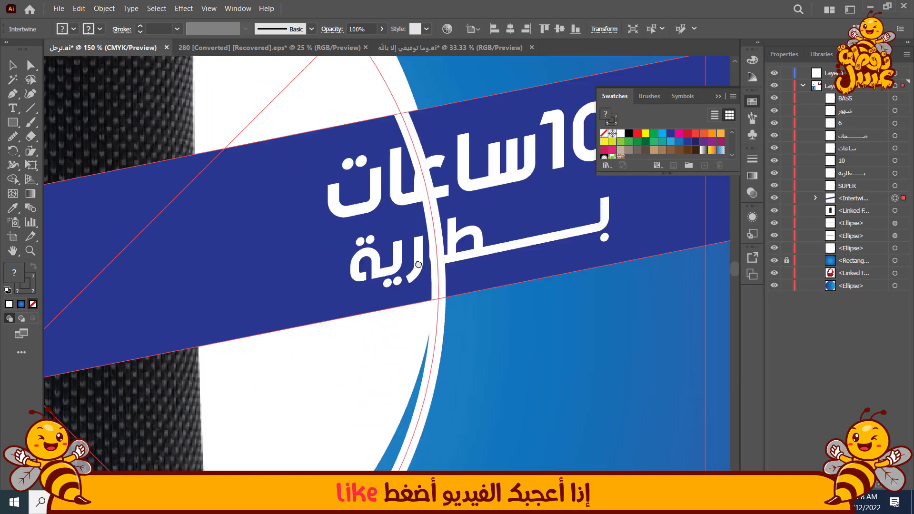
mouse_move(529, 324)
left_mouse_down()
mouse_move(337, 256)
mouse_move(542, 241)
mouse_move(528, 327)
left_mouse_up()
scroll(361, 305, "down", 3)
left_click_drag(273, 274, 481, 217)
scroll(302, 276, "up", 2)
mouse_move(360, 374)
left_mouse_down()
mouse_move(229, 249)
mouse_move(395, 146)
left_mouse_up()
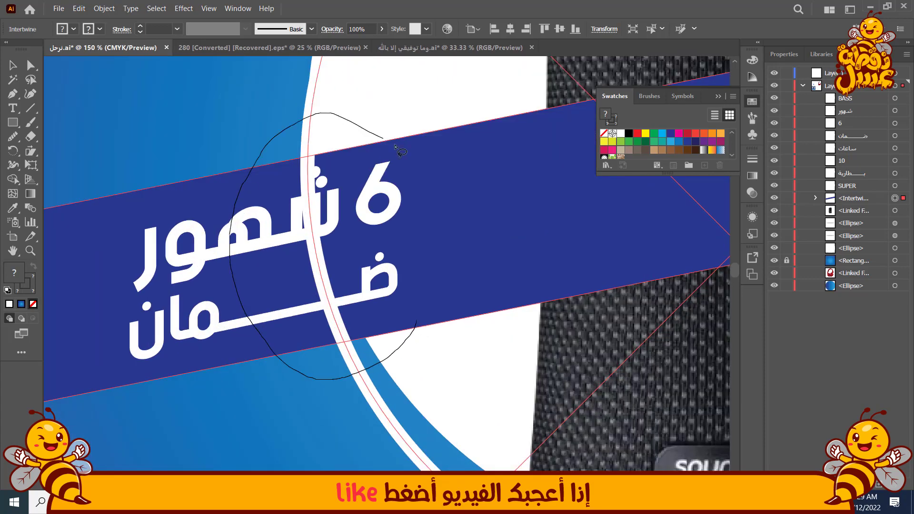
left_click_drag(403, 343, 401, 343)
scroll(395, 343, "down", 3)
left_click(12, 65)
left_click(92, 159)
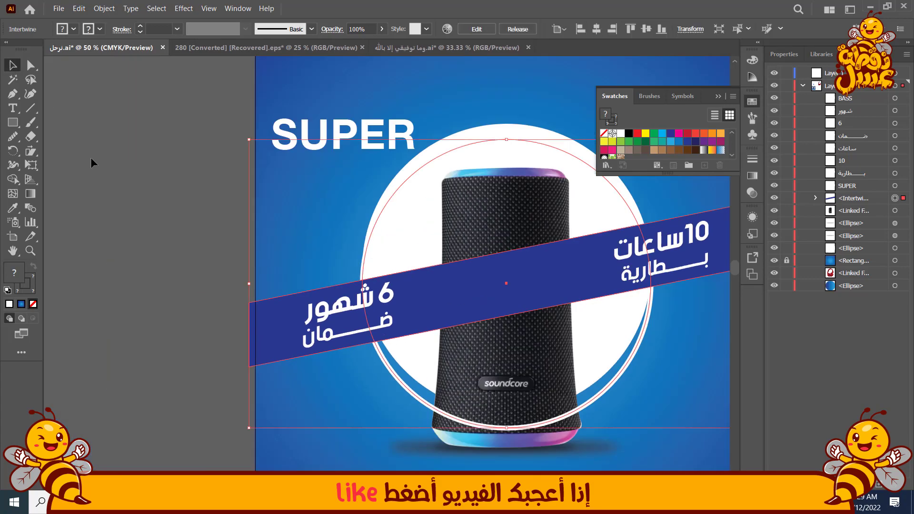
Step: Expand the Intertwine group and move the linked speaker image into it, between the ring and the band
left_click(816, 199)
left_click_drag(850, 237, 849, 220)
scroll(173, 172, "down", 2)
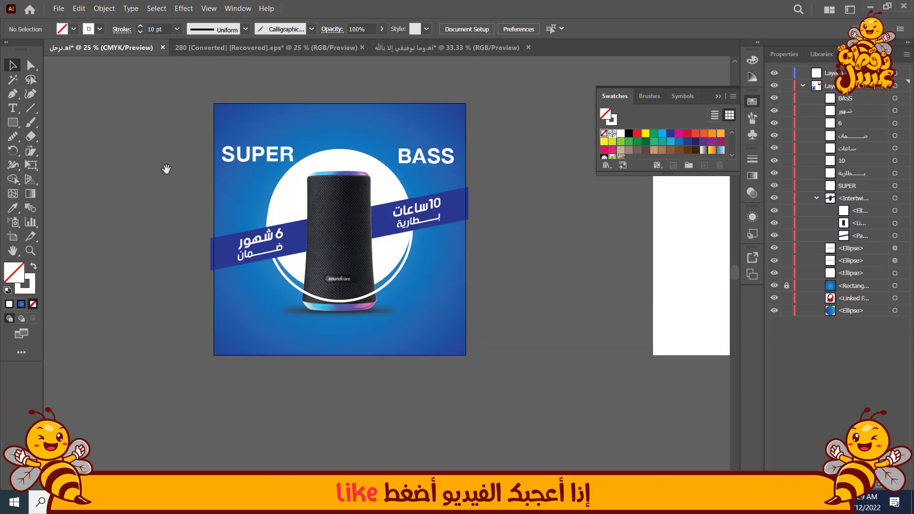
Step: Place a copy of SUPER outside the artboard's left edge and change its text to logo
scroll(159, 191, "up", 1)
left_click_drag(144, 269, 122, 293)
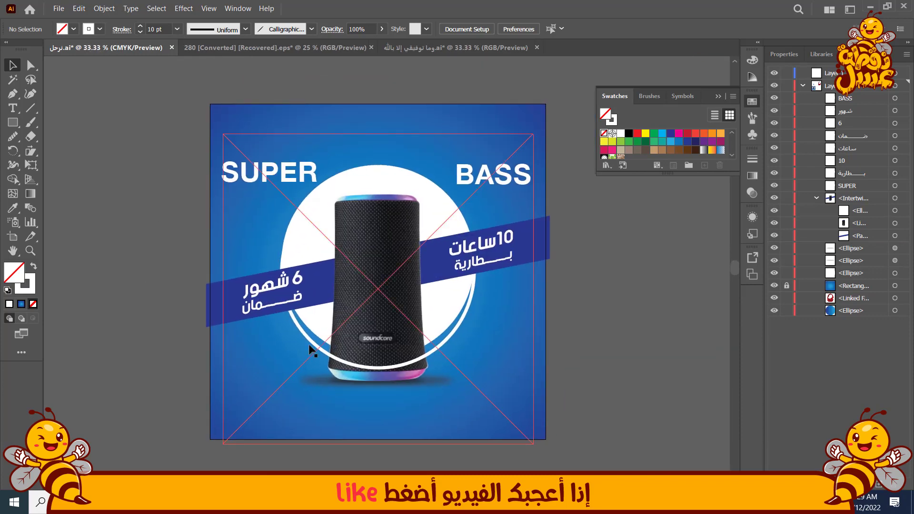
left_click_drag(617, 320, 564, 297)
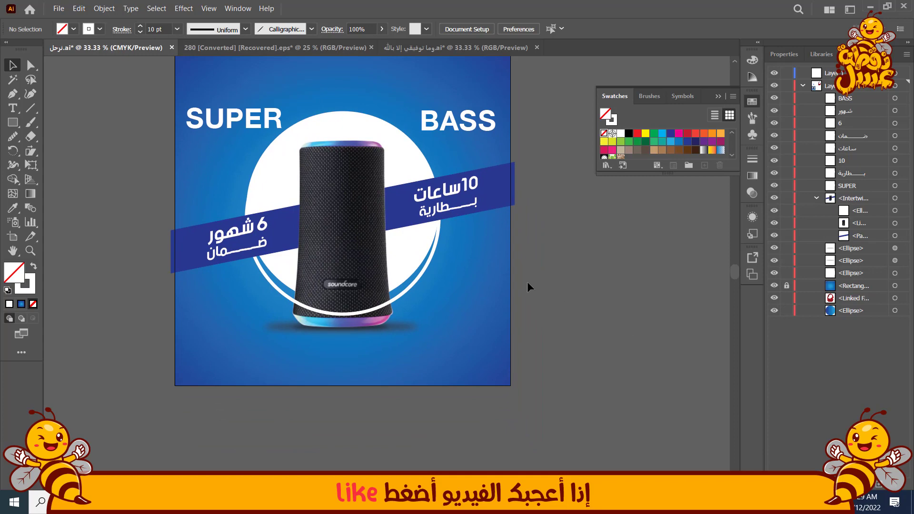
left_click_drag(545, 258, 556, 264)
left_click_drag(230, 130, 217, 168)
left_click(13, 108)
double_click(208, 164)
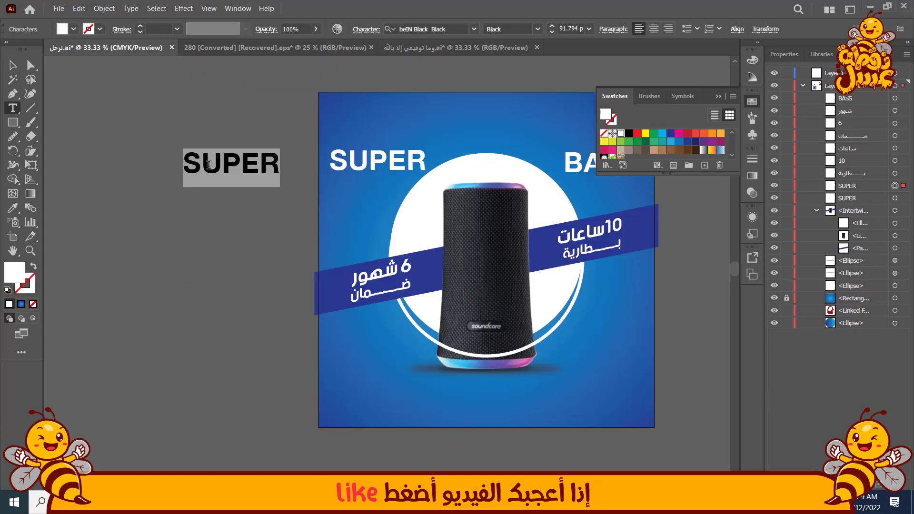
key("BackSpace")
type("l")
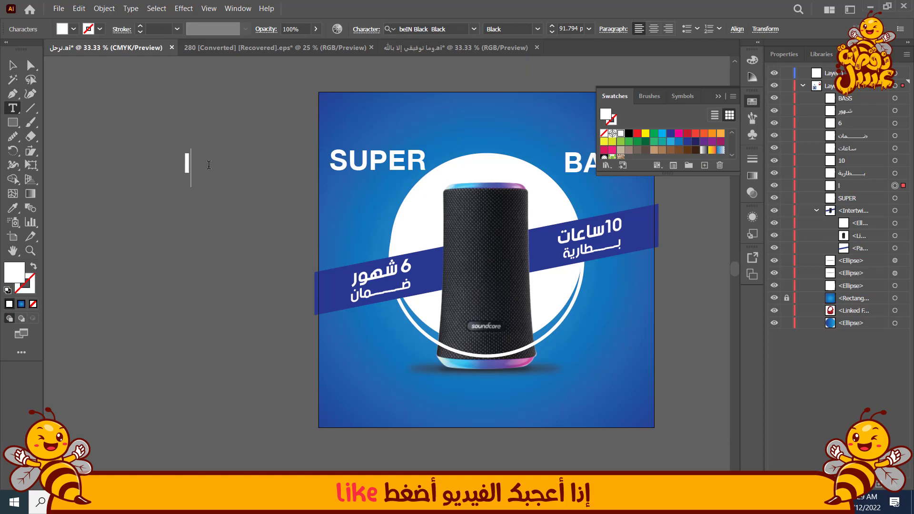
type("ogo")
left_click(13, 65)
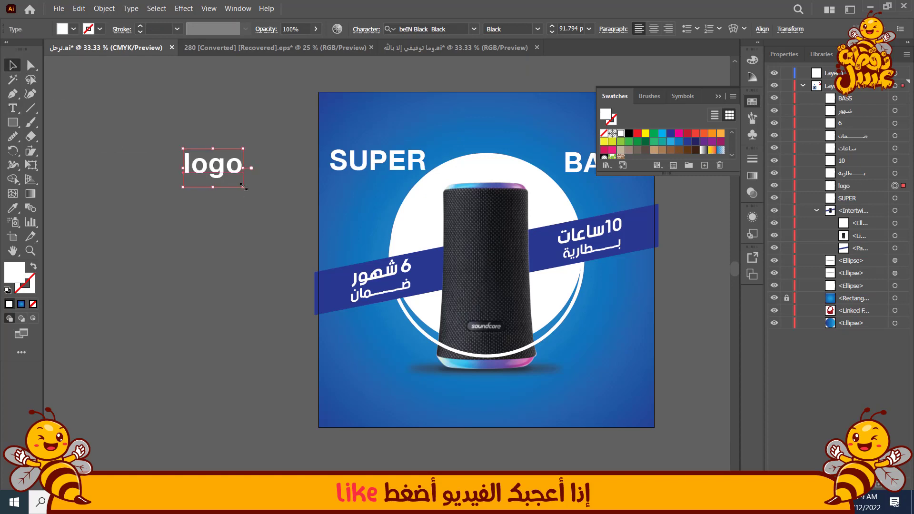
Step: Place the logo text, scaled down, in the artboard's lower-left corner and copy it to the lower-right corner
left_click_drag(214, 166, 353, 414)
left_click(174, 325)
left_click_drag(209, 299, 80, 239)
left_click_drag(228, 348, 483, 352)
Step: Replace the lower-right logo copy with أطلب الأن and shift it right toward the corner
scroll(483, 353, "up", 2)
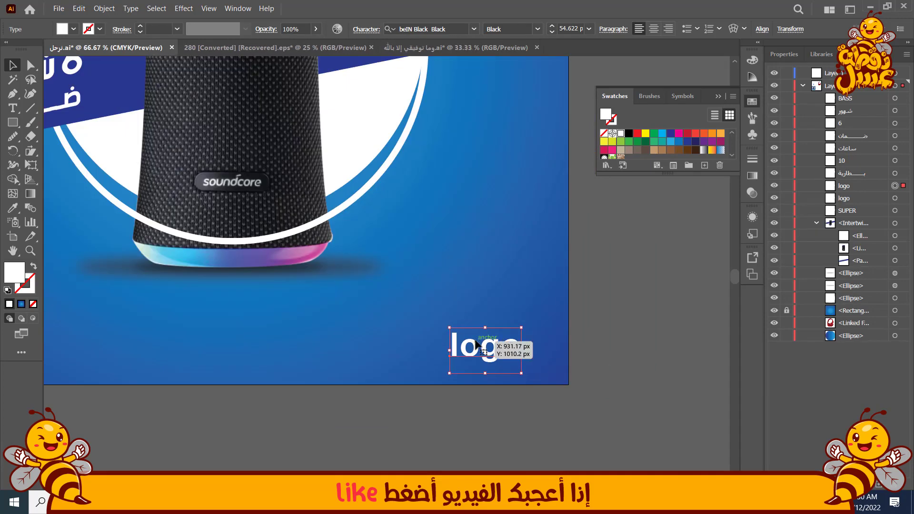
key("i")
type("ا")
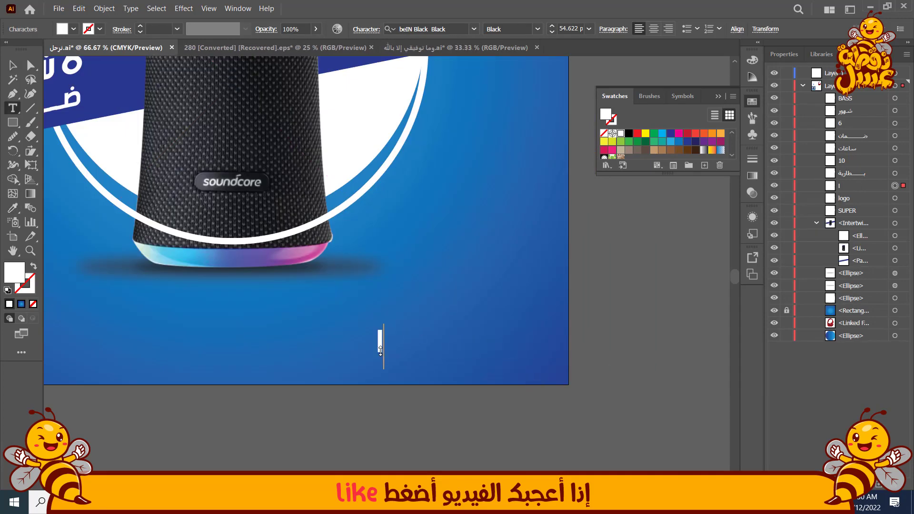
type("أطلب ال")
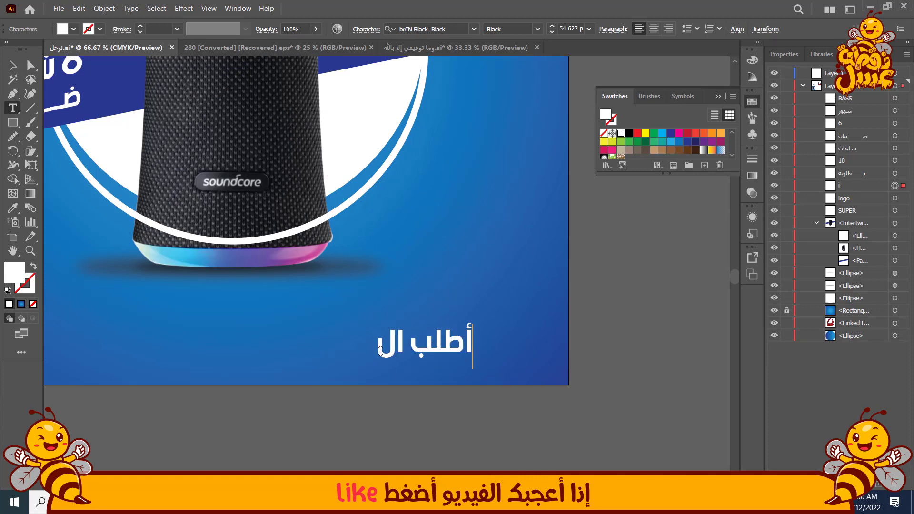
type("أن")
key("Escape")
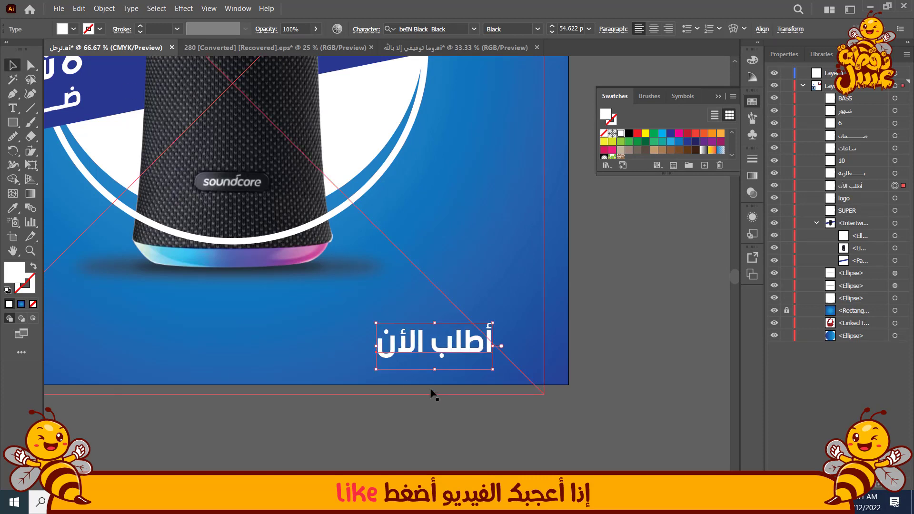
left_click_drag(425, 346, 465, 344)
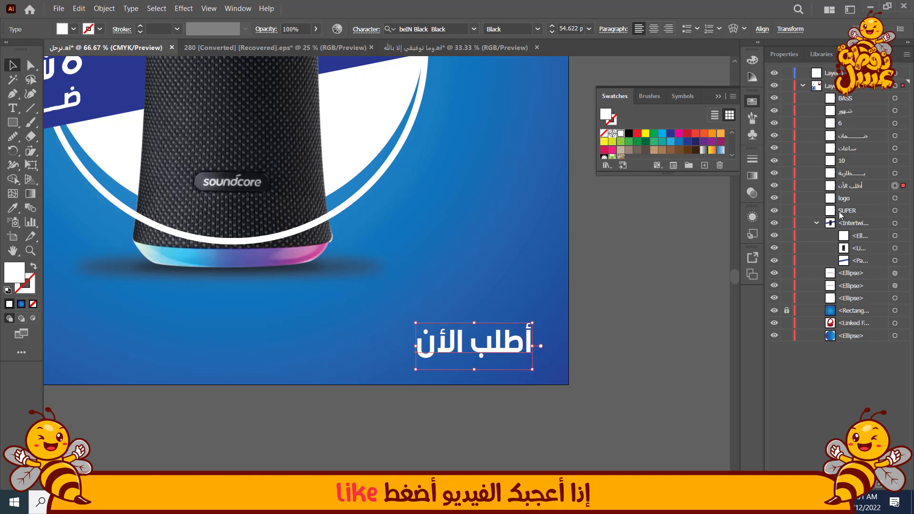
Step: Draw a rectangle covering the أطلب الأن text and fill it with the band's dark blue
left_click(688, 290)
key("m")
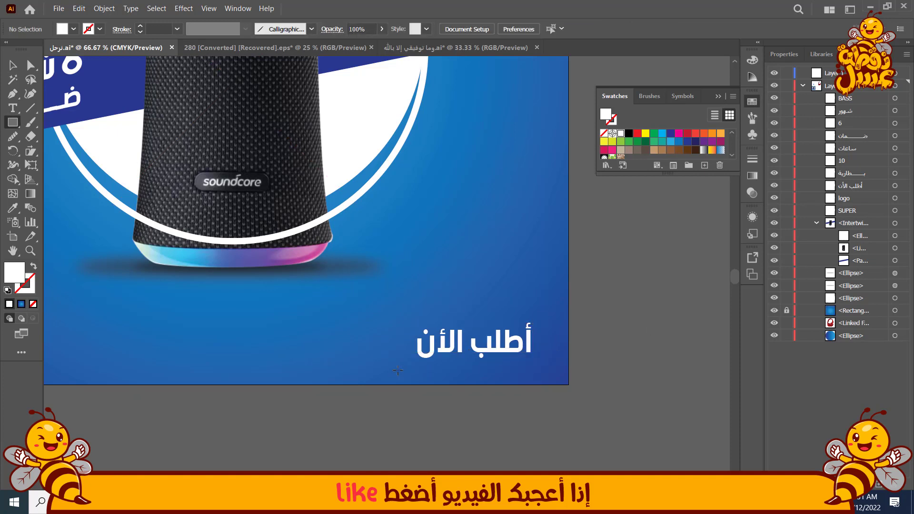
left_click_drag(397, 373, 543, 312)
key("i")
left_click(532, 271)
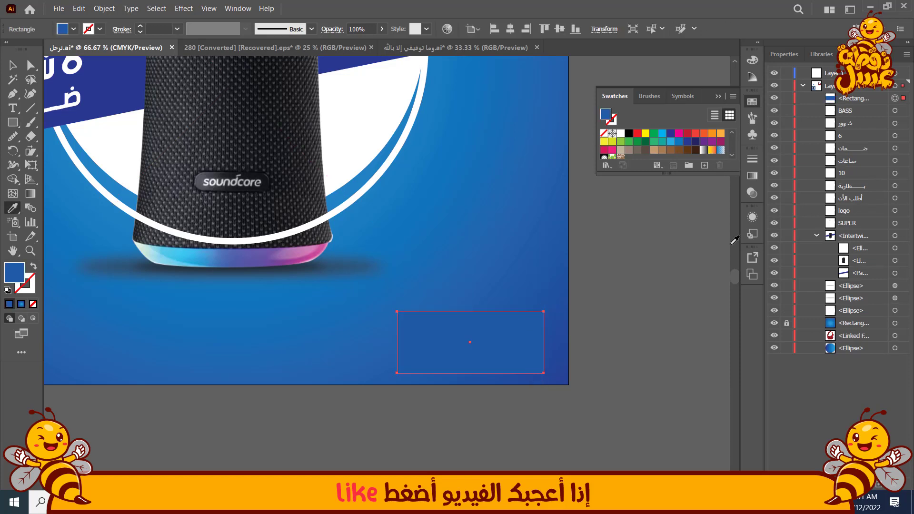
left_click(687, 141)
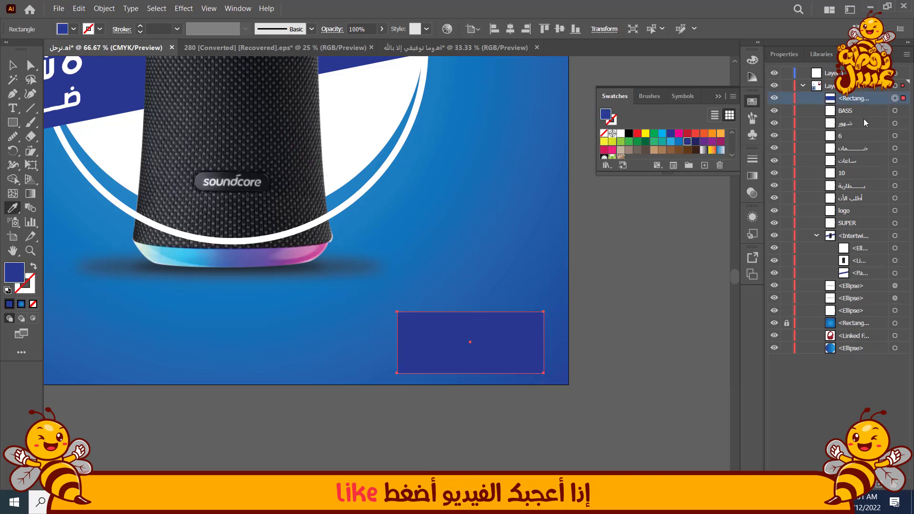
Step: Place the dark blue rectangle directly behind the أطلب الأن text and trim its edges closer around the text
left_click_drag(859, 201, 859, 205)
key("v")
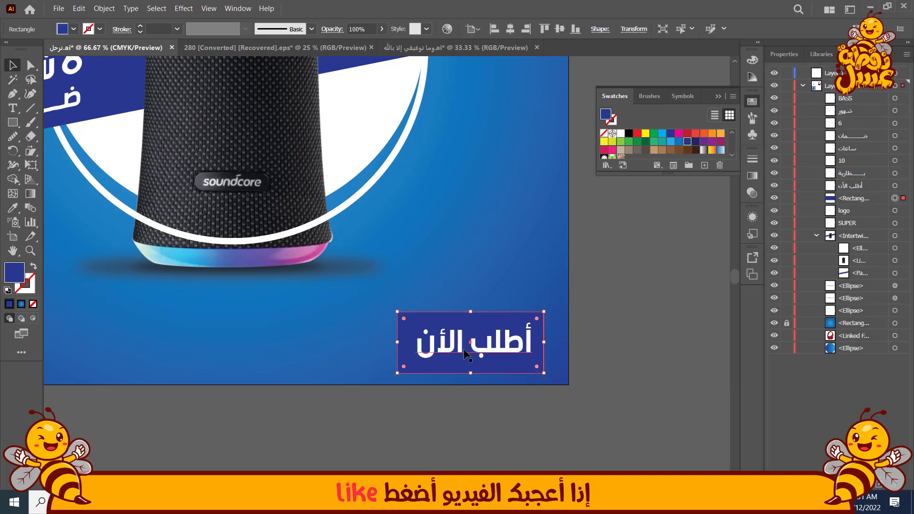
left_click_drag(471, 372, 471, 363)
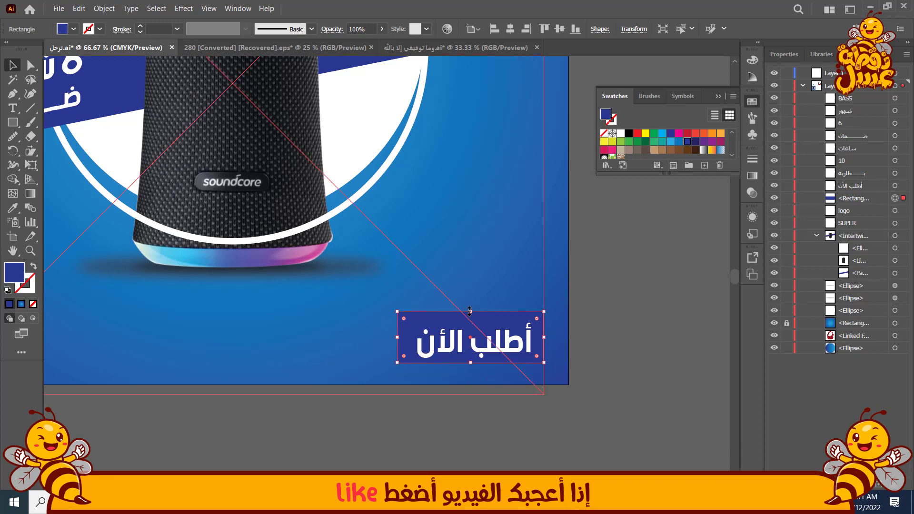
left_click_drag(471, 311, 475, 318)
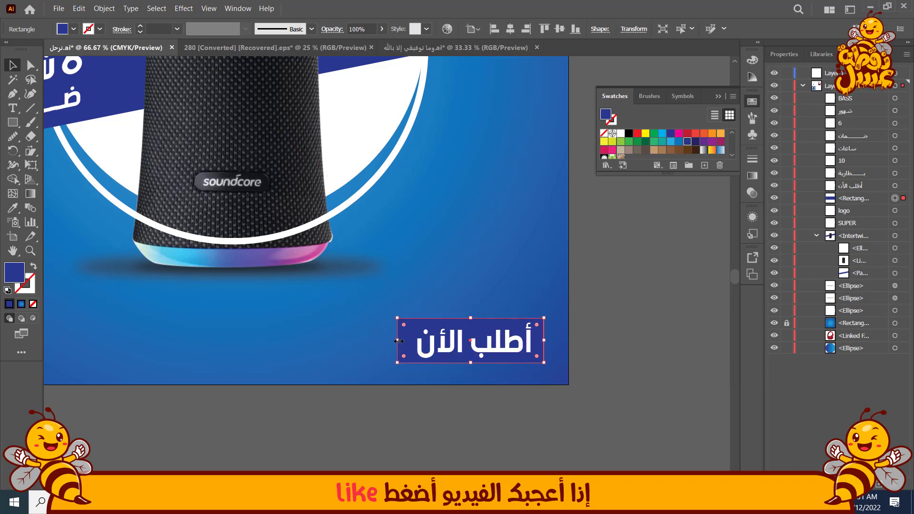
left_click_drag(399, 341, 406, 341)
left_click_drag(543, 339, 544, 339)
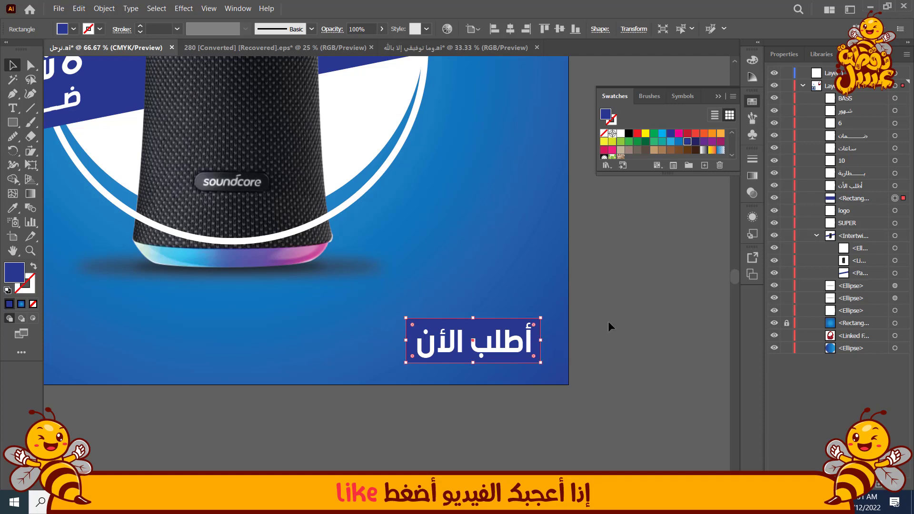
key("ctrl+0")
left_click(171, 208)
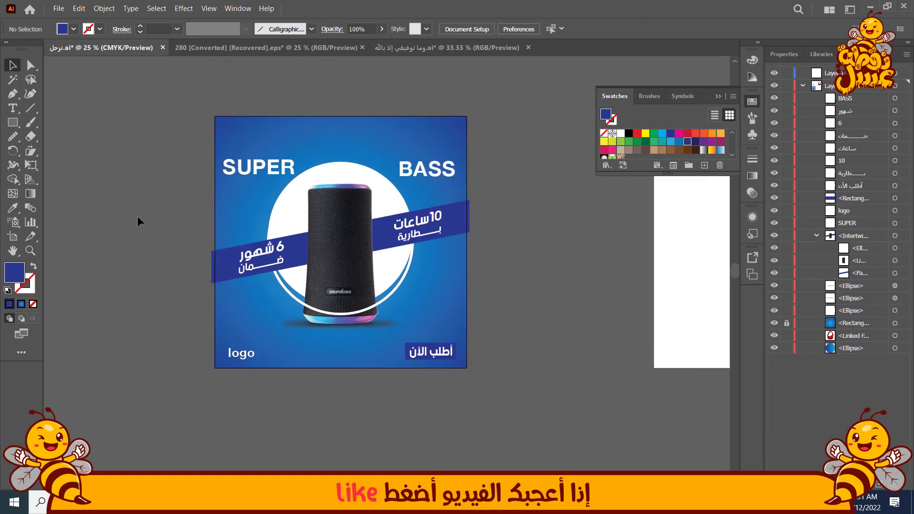
Step: Place a copy of SUPER outside the artboard's left edge and change its text to S
left_click(865, 325)
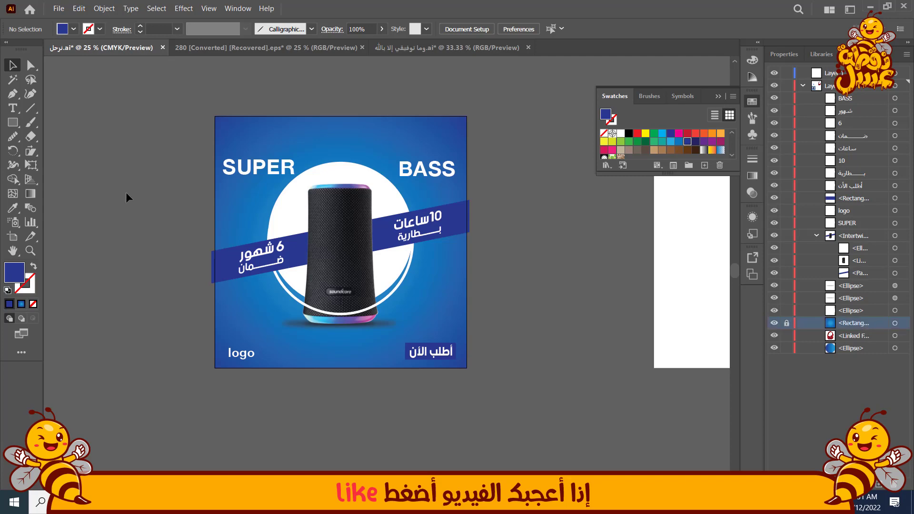
left_click_drag(156, 205, 255, 206)
scroll(530, 389, "up", 2)
scroll(278, 234, "down", 2)
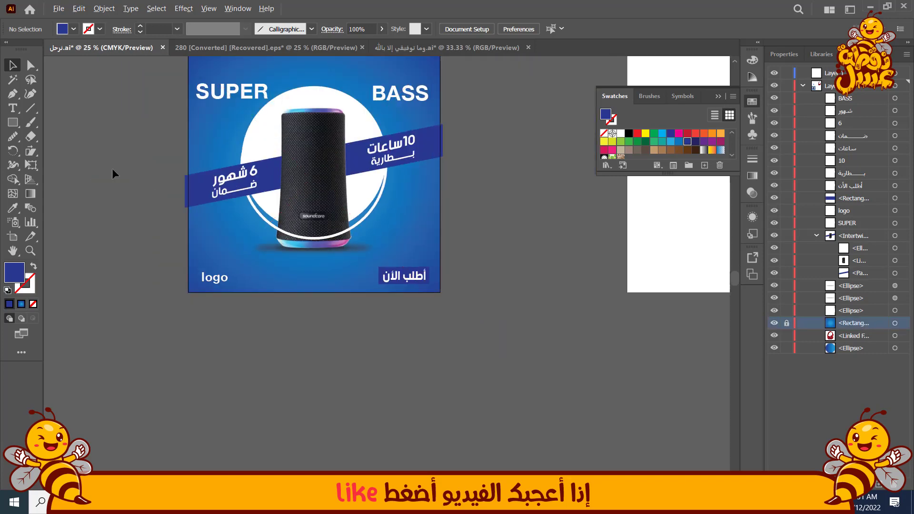
left_click_drag(112, 168, 172, 241)
left_click_drag(276, 159, 90, 202)
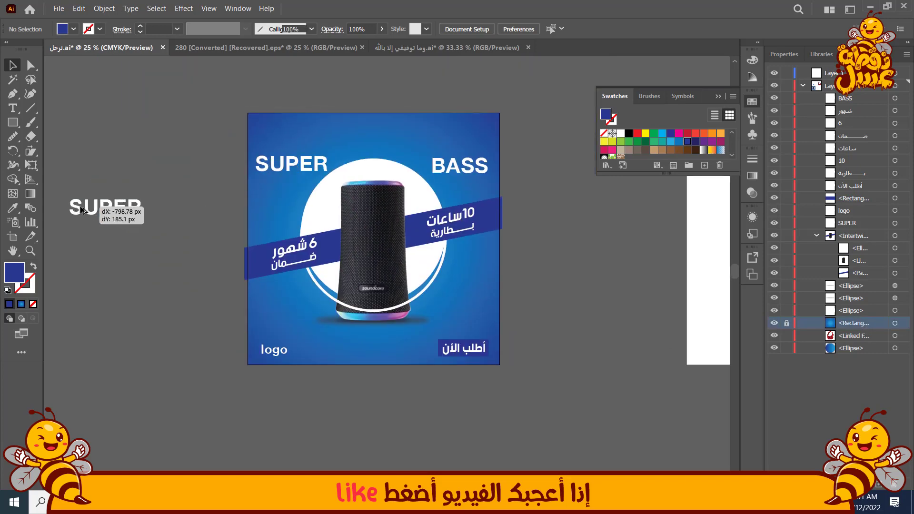
left_click(13, 112)
double_click(79, 203)
type("ٍ")
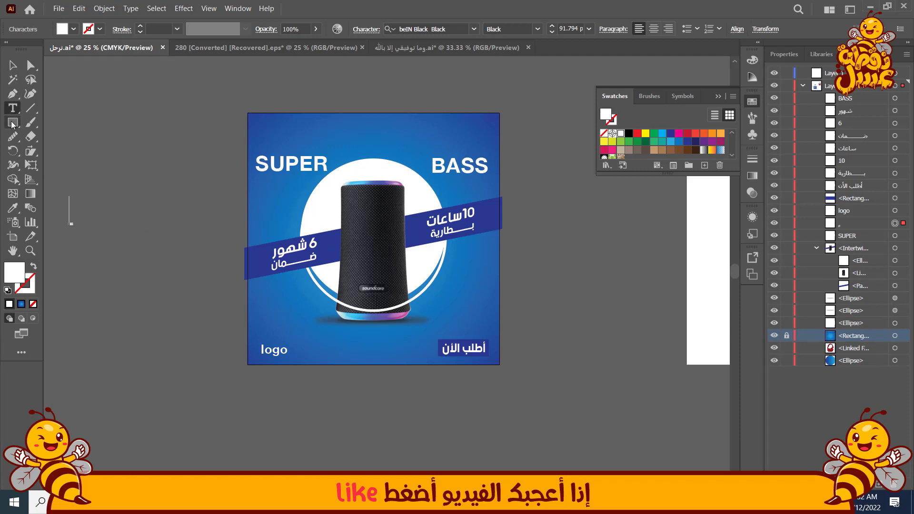
type("S")
key("Escape")
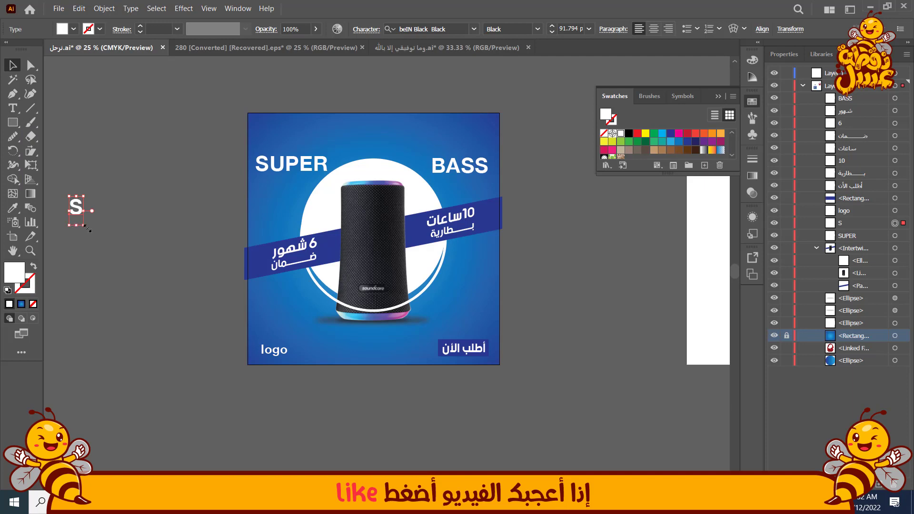
Step: Enlarge the S, place it just above the background rectangle in the layer order, and position it over the artboard's left half
left_click_drag(86, 228, 240, 430)
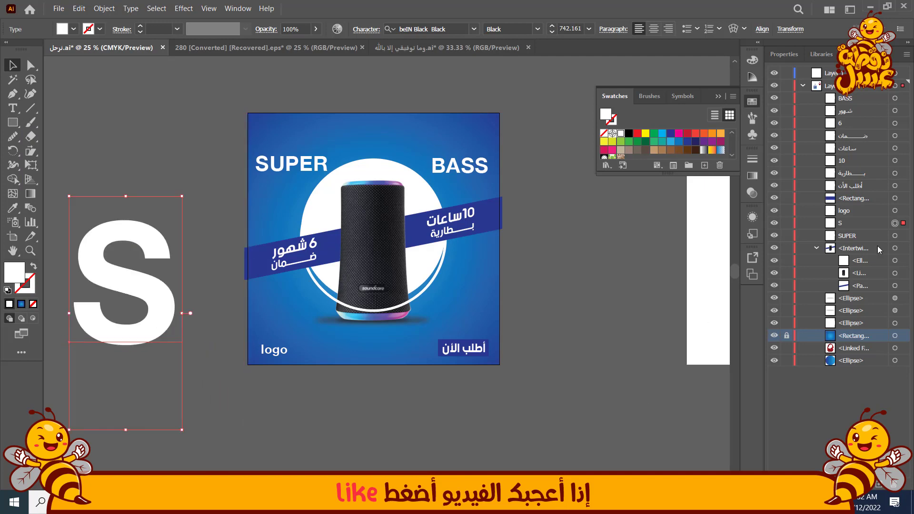
left_click_drag(846, 226, 847, 330)
left_click_drag(182, 431, 187, 442)
left_click_drag(169, 350, 316, 230)
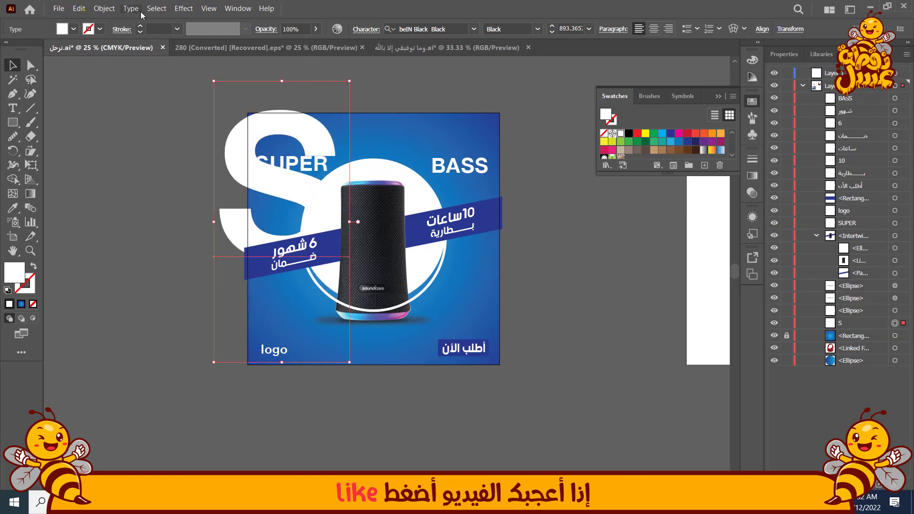
Step: Convert the S to outlines, scale it to about the artboard's height, and position it extending past the left edge
left_click(104, 8)
mouse_move(131, 8)
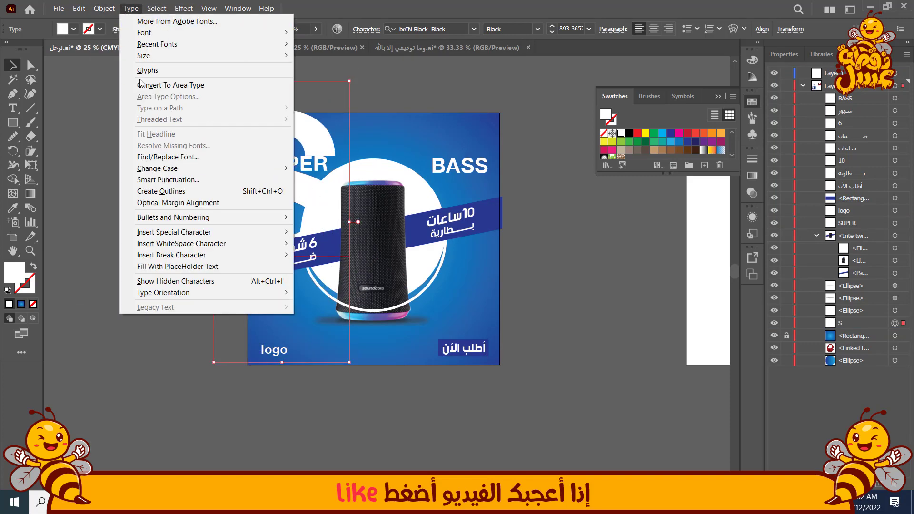
left_click(166, 192)
left_click_drag(340, 112, 421, 54)
scroll(374, 197, "up", 3)
left_click_drag(375, 199, 344, 291)
left_click_drag(158, 317, 116, 175)
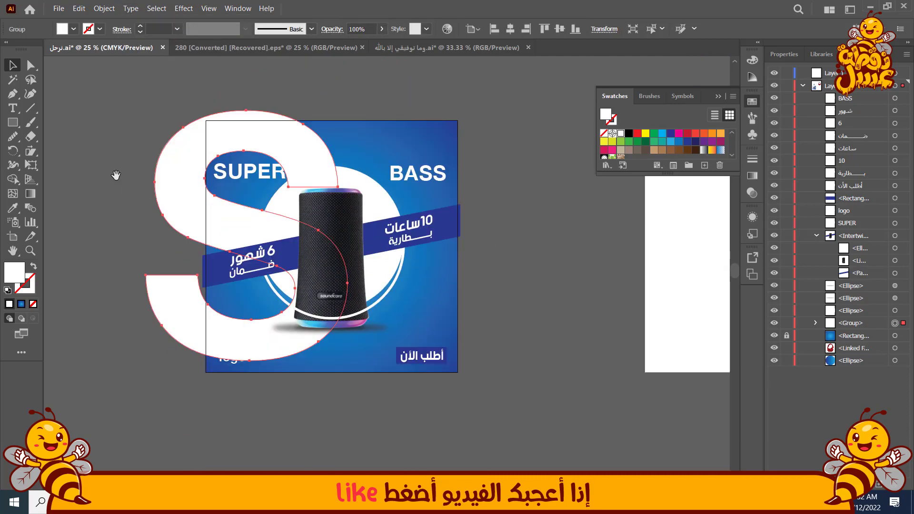
left_click_drag(182, 223, 182, 225)
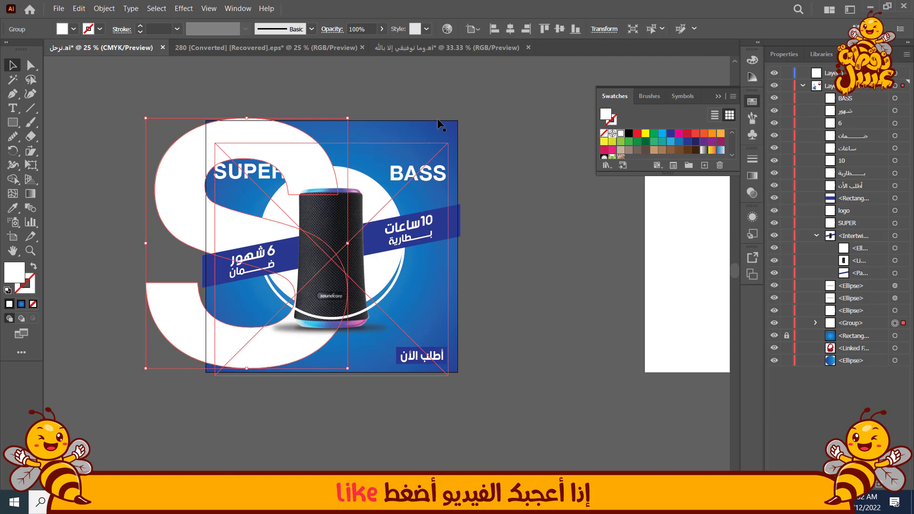
Step: Set the large S outline's opacity to 20%
left_click(382, 29)
left_click_drag(381, 43, 346, 46)
left_click(80, 83)
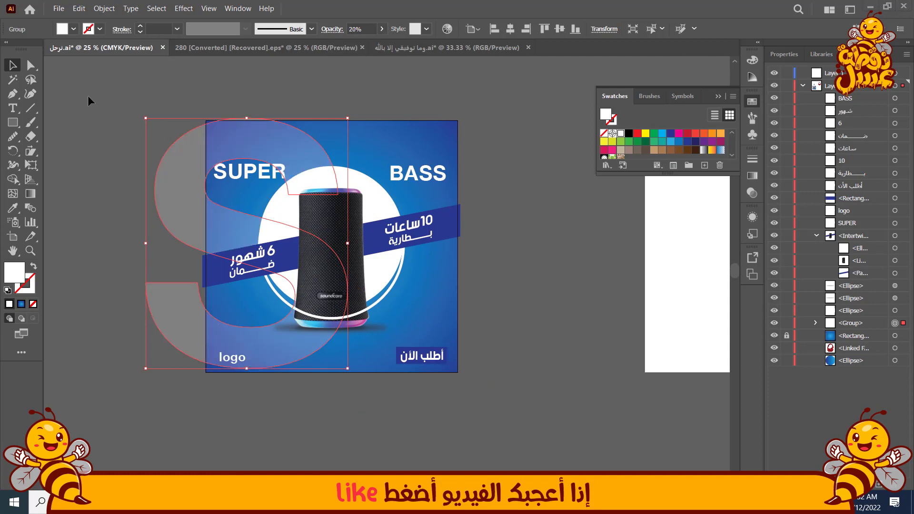
left_click(88, 96)
scroll(158, 227, "up", 1)
left_click(189, 203)
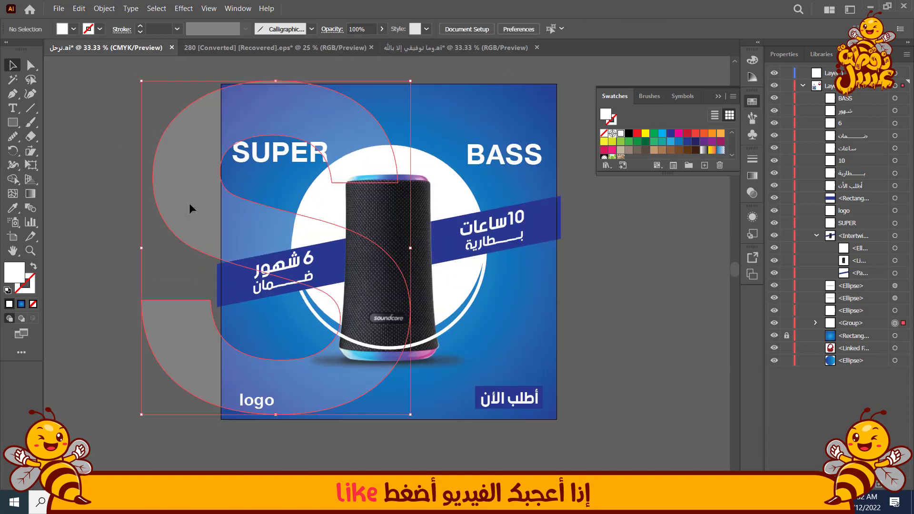
left_click(135, 195)
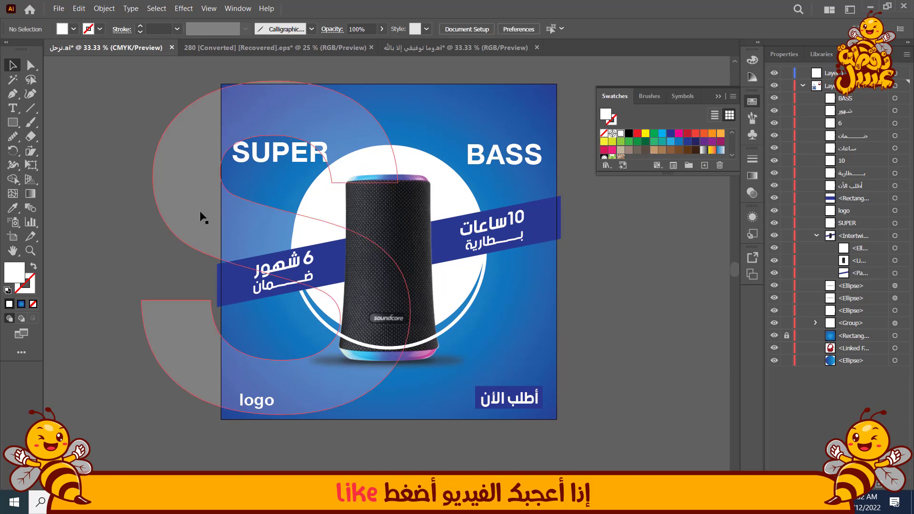
Step: Place a copy of BASS outside the artboard's right edge and change its text to B
left_click_drag(476, 164, 614, 273)
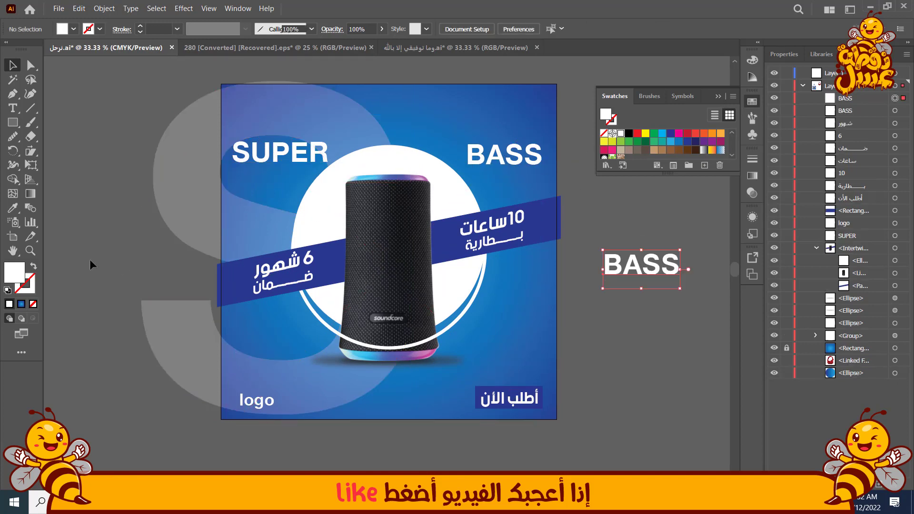
left_click(13, 109)
double_click(637, 268)
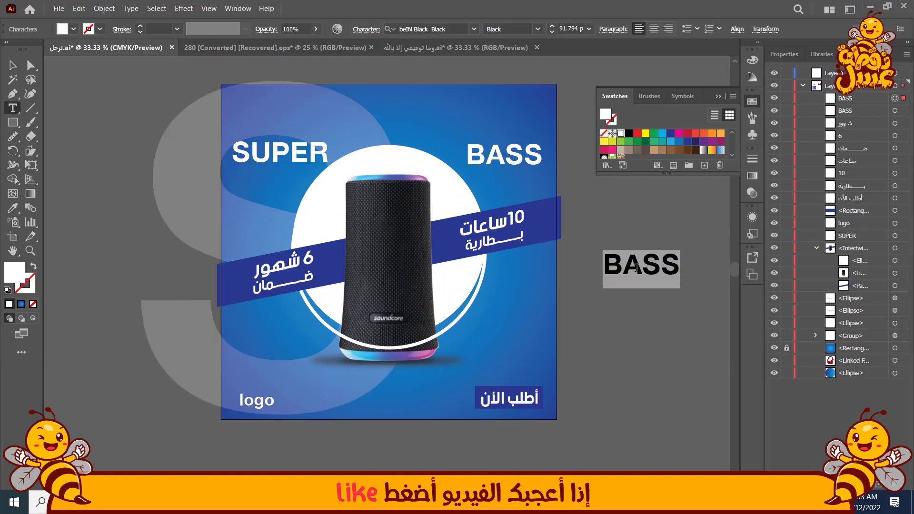
type("B")
left_click(6, 63)
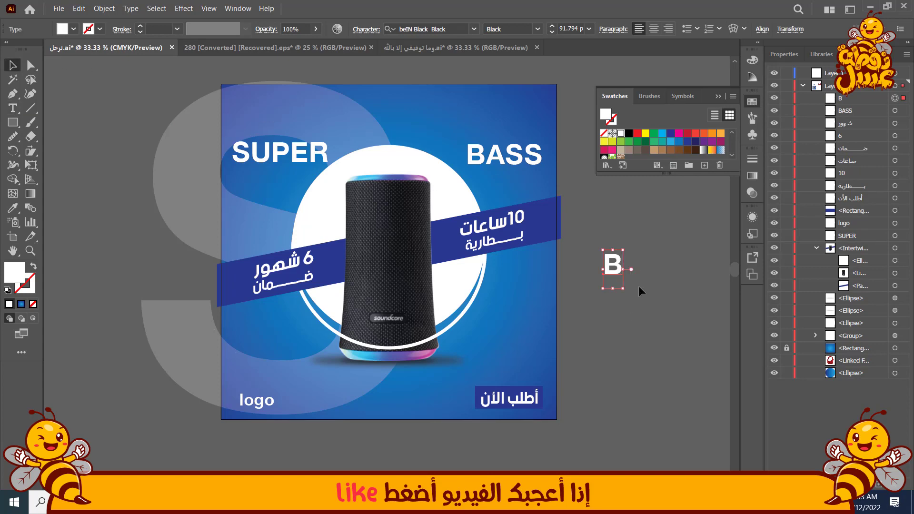
Step: Convert the B to outlines, enlarge it over the artboard's lower-right area, and place it just above the S in the layer order
right_click(612, 267)
left_click(638, 332)
left_click_drag(606, 276, 464, 353)
left_click_drag(865, 96, 864, 330)
left_click_drag(564, 135, 510, 244)
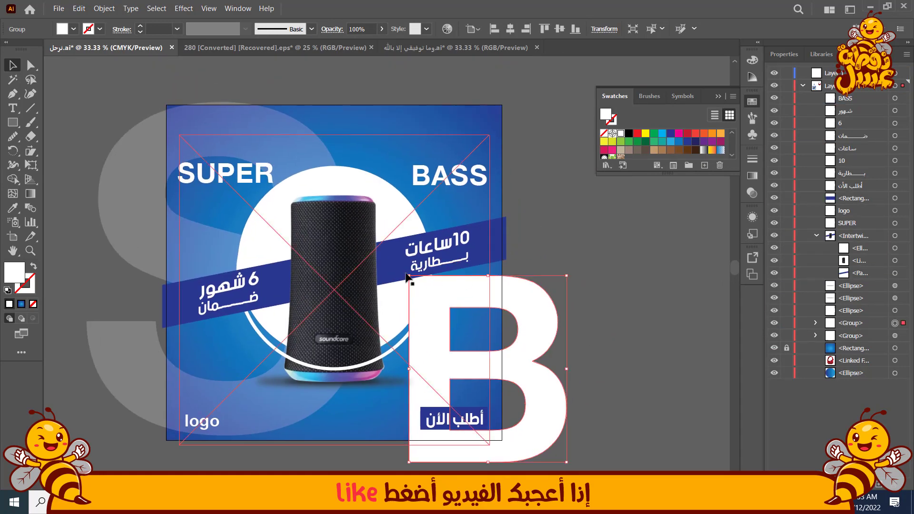
Step: Scale the B outline to nearly the artboard's height and position it beside the S, extending past the right edge
left_click_drag(409, 276, 345, 200)
left_click_drag(425, 318, 447, 270)
key("ctrl+z")
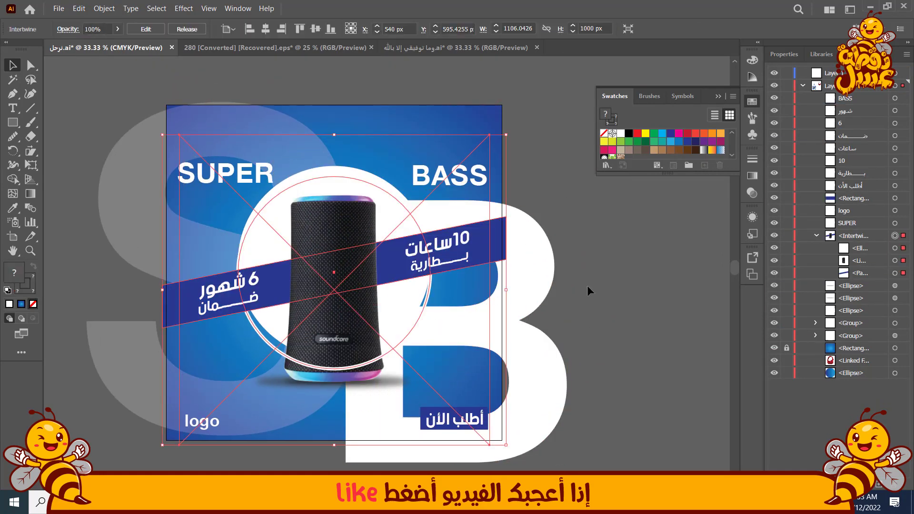
left_click(588, 285)
left_click_drag(532, 284, 541, 184)
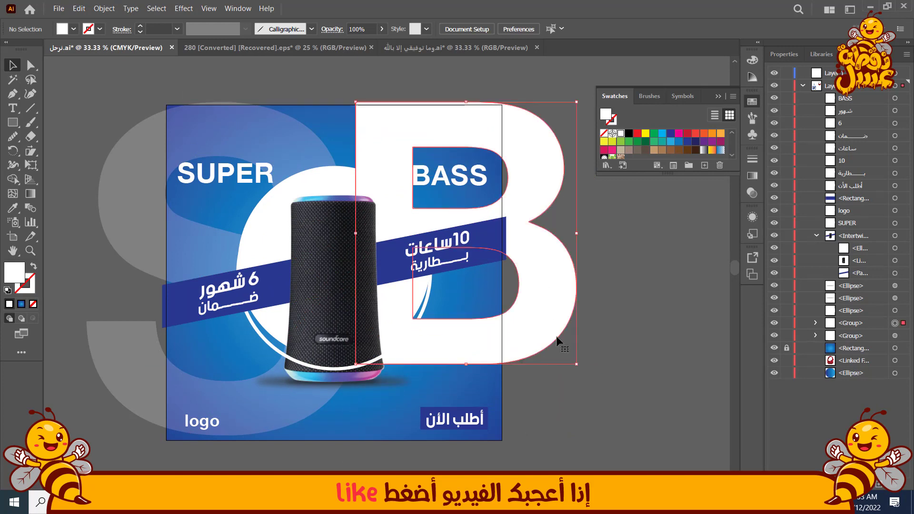
left_click_drag(578, 362, 664, 436)
left_click_drag(564, 282, 564, 292)
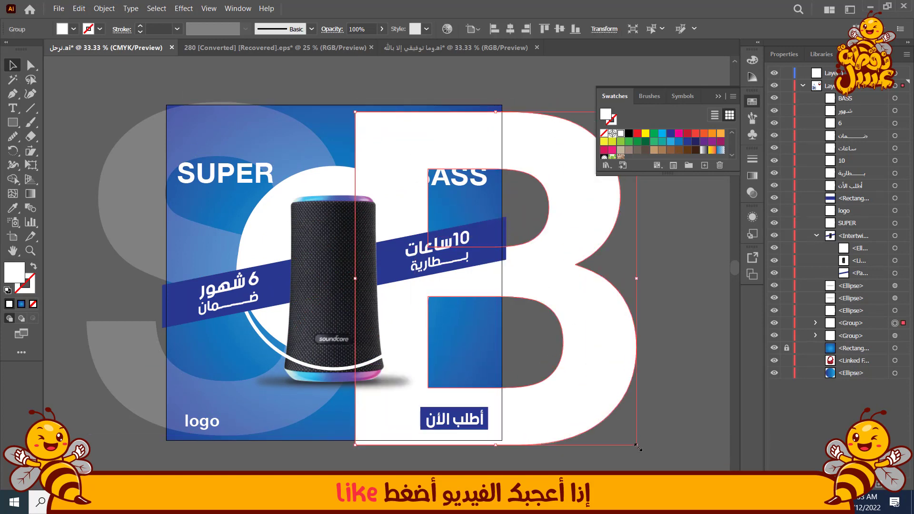
left_click_drag(638, 448, 625, 433)
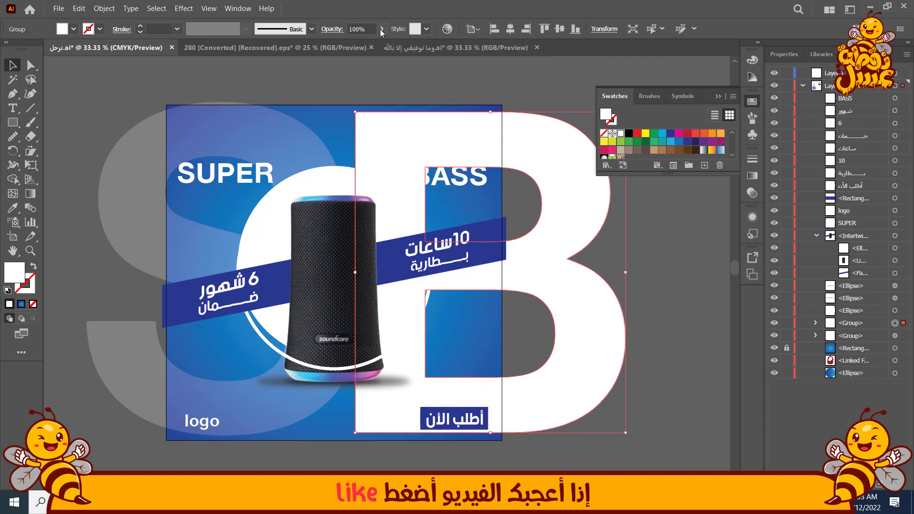
Step: Set the large B outline's opacity to 27%
left_click_drag(361, 41, 349, 42)
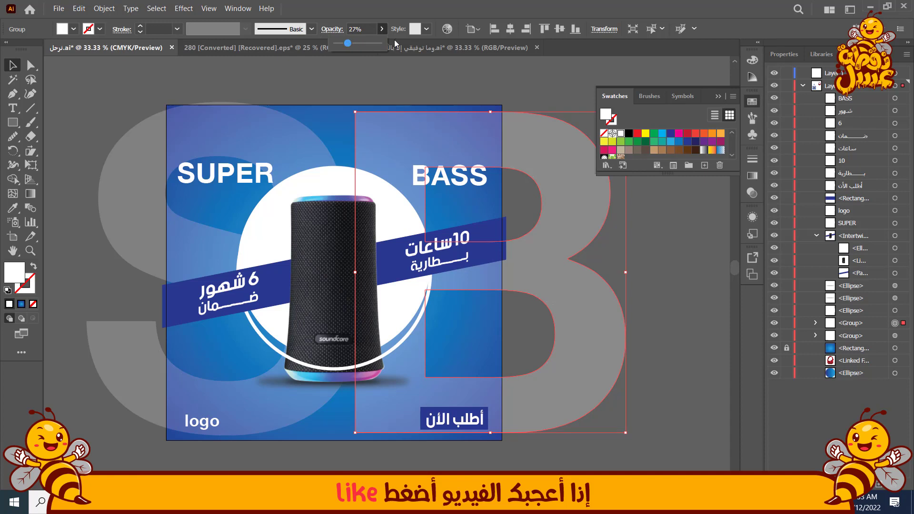
left_click(895, 335)
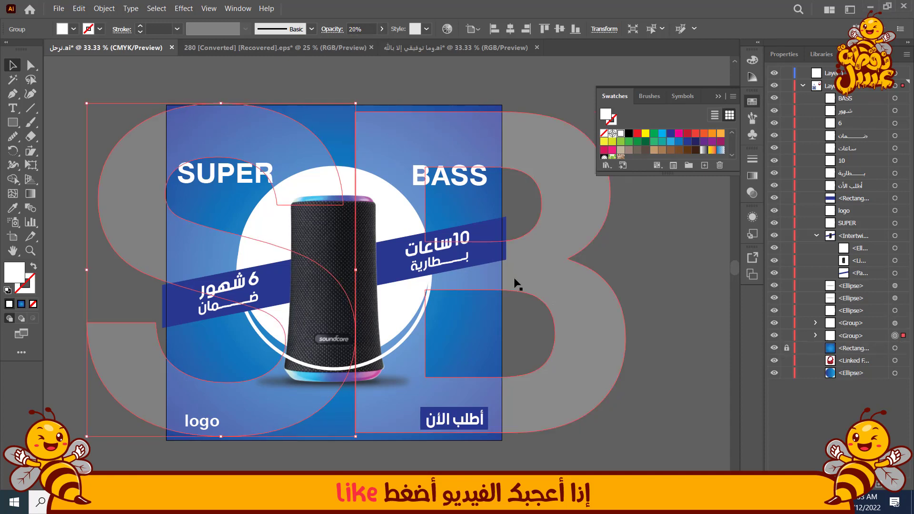
left_click(654, 285)
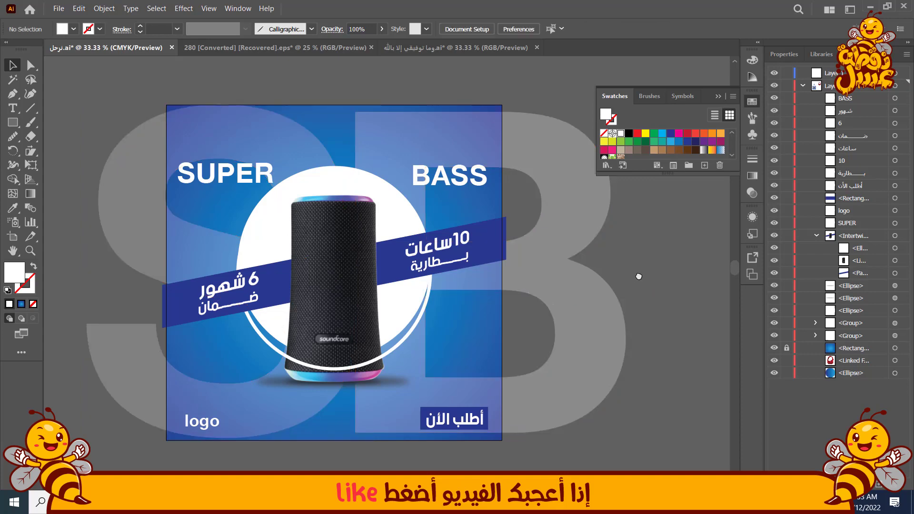
left_click_drag(638, 276, 656, 286)
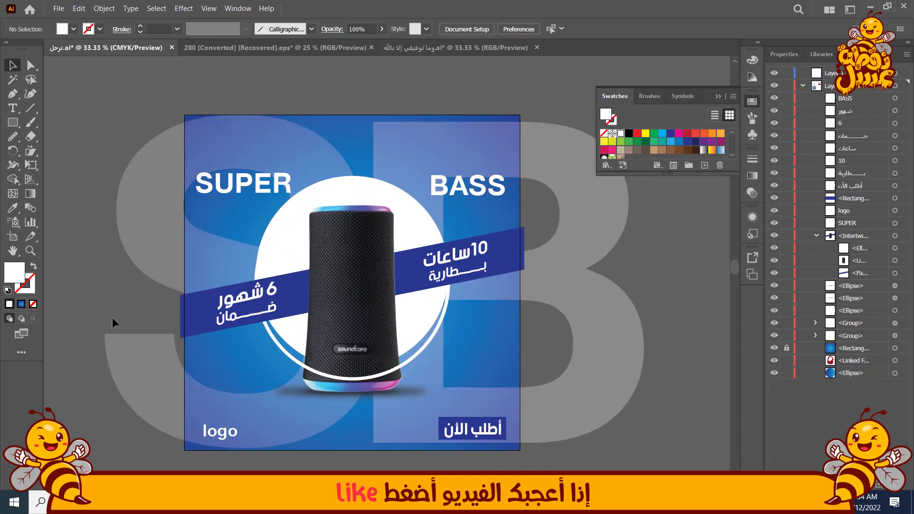
Step: Draw a straight horizontal line above the artboard with the Pen tool, using the white ring's 10 pt stroke
scroll(113, 317, "down", 1)
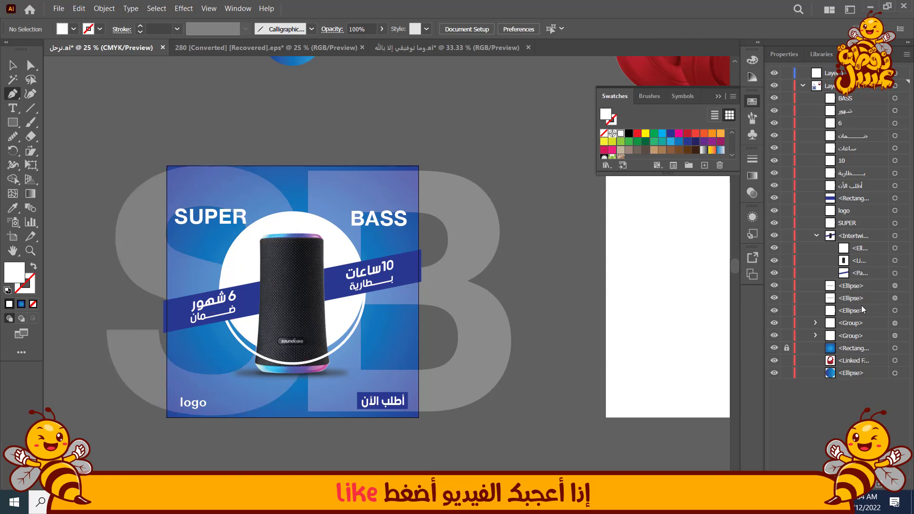
key("a")
left_click(339, 352)
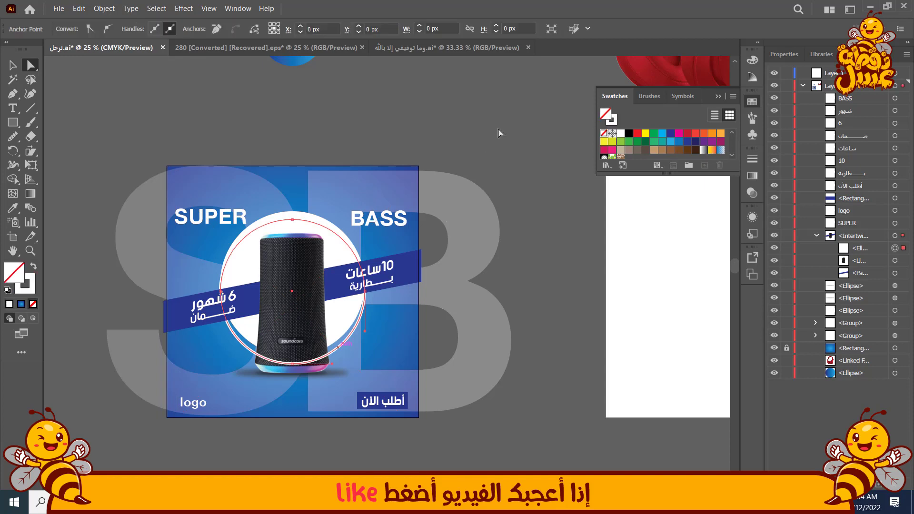
left_click(499, 133)
key("p")
left_click(437, 108)
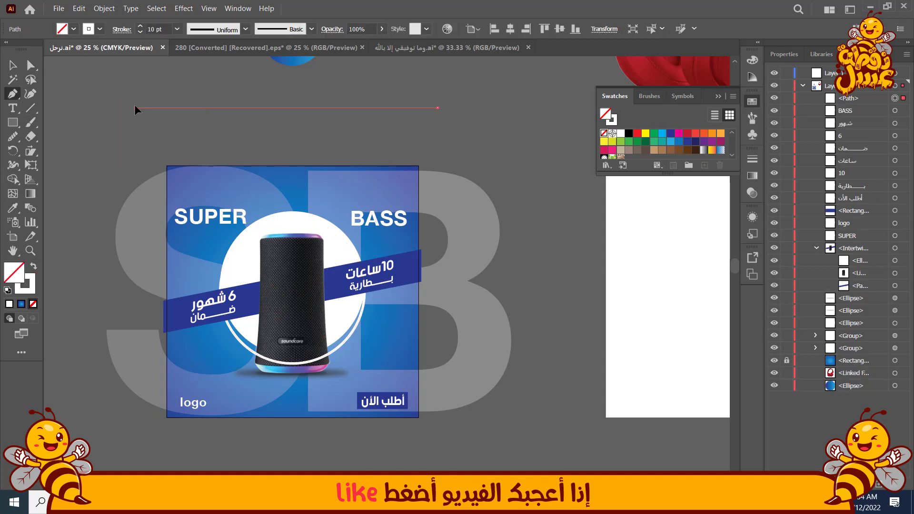
left_click(134, 107)
Step: Change the horizontal line's stroke colour to dark navy blue
left_click(752, 59)
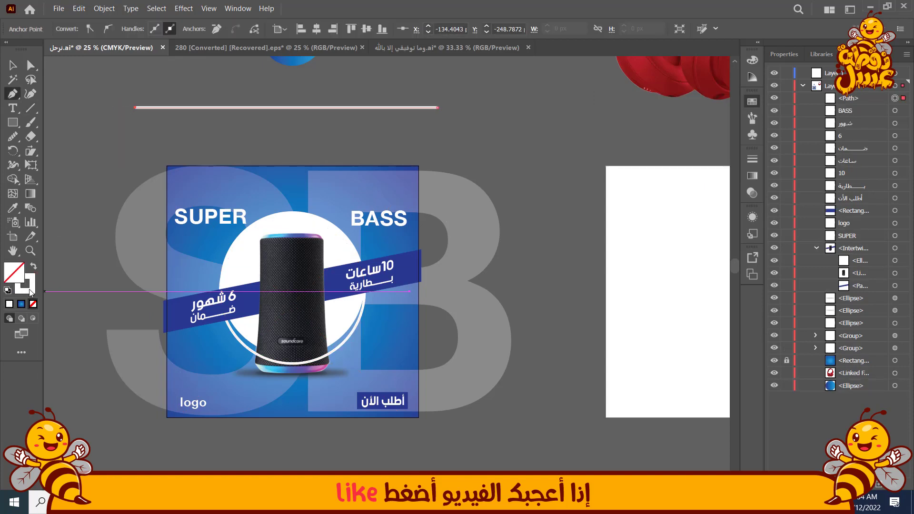
left_click(752, 102)
left_click(695, 141)
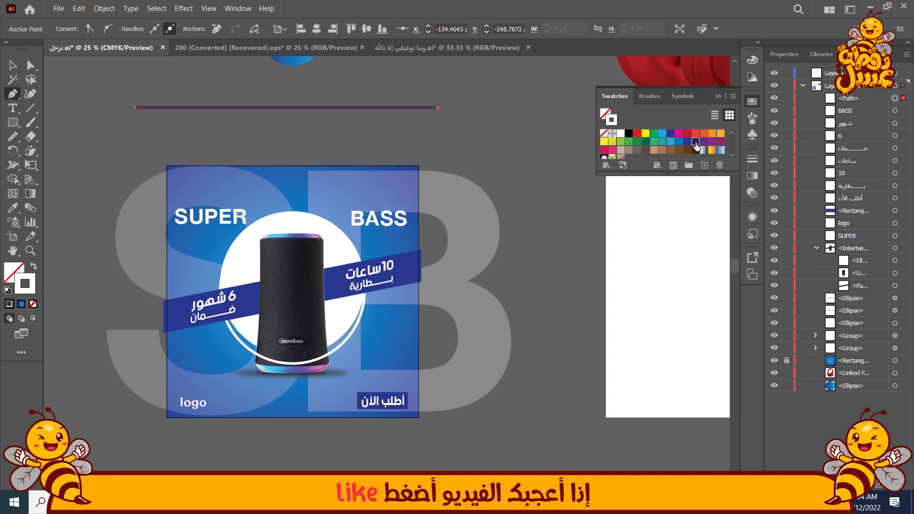
Step: Move the navy horizontal line slightly so it is centred above the speaker artboard
left_click(13, 65)
left_click_drag(179, 106, 185, 108)
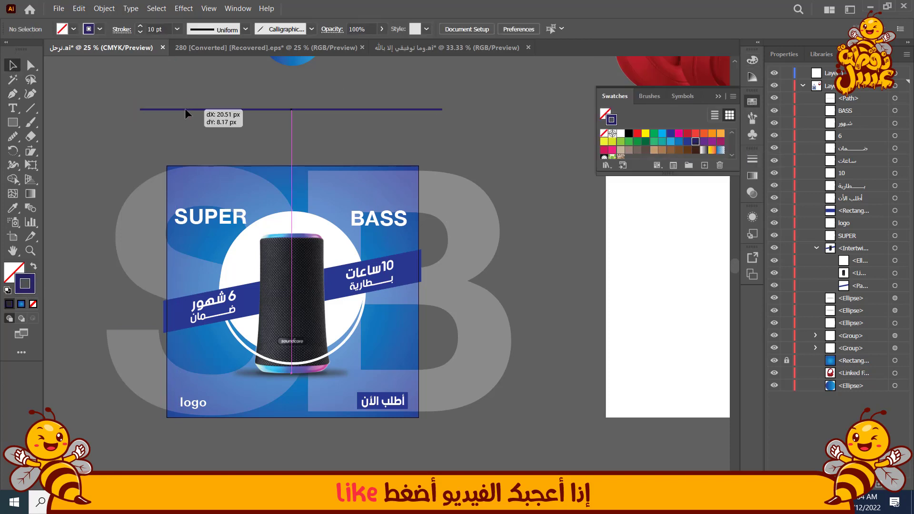
left_click(183, 8)
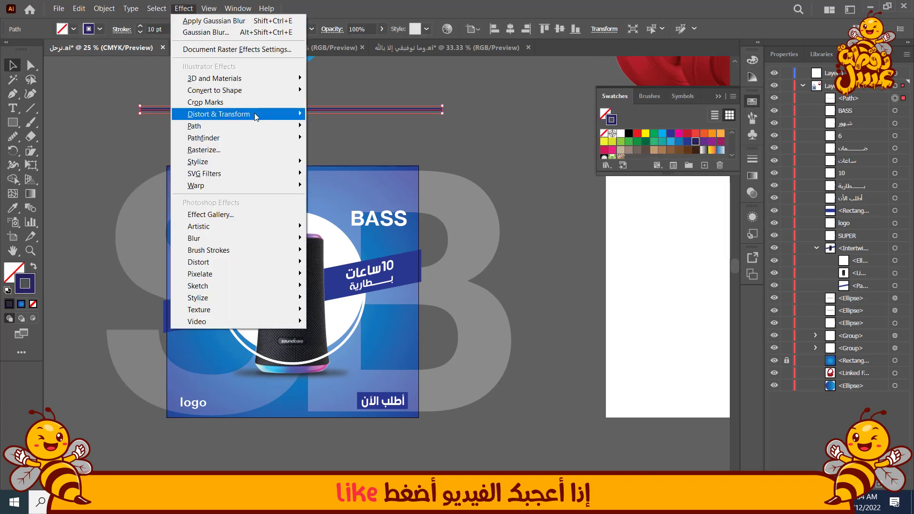
mouse_move(254, 113)
left_click(327, 148)
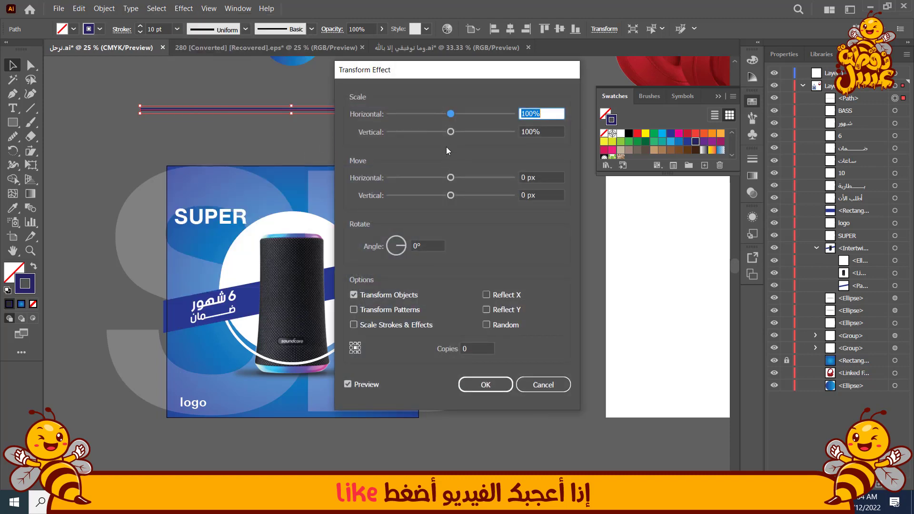
left_click(543, 384)
Step: Turn the navy line into a wave using a Zig Zag effect with 10 px absolute size, more ridges and smooth points
left_click(183, 9)
mouse_move(248, 114)
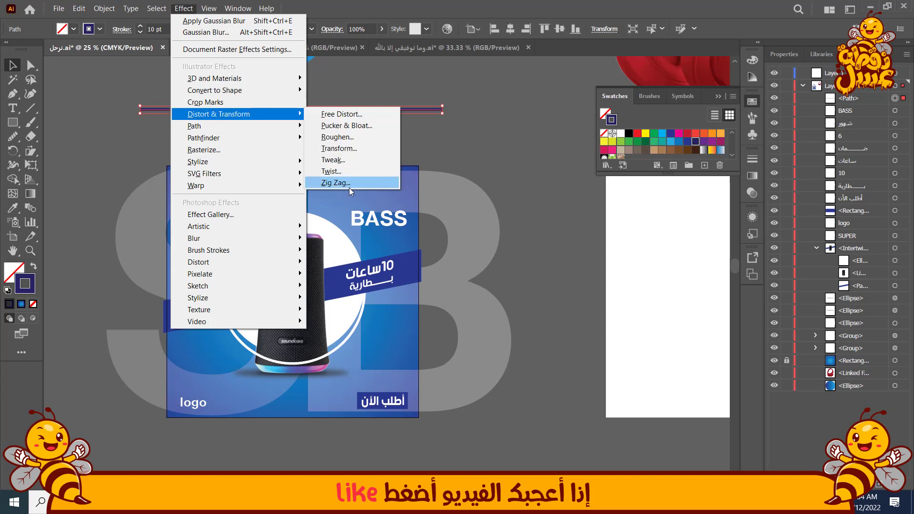
left_click(350, 188)
left_click_drag(432, 233, 443, 236)
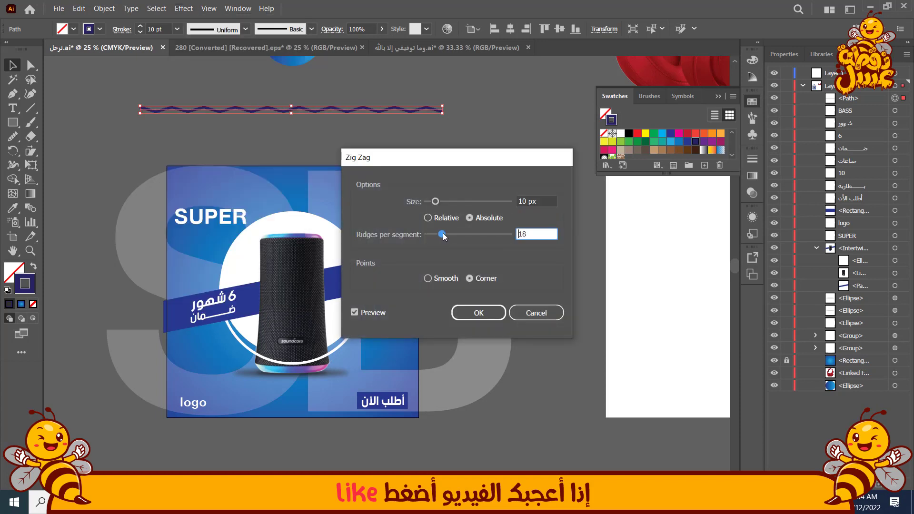
left_click(427, 278)
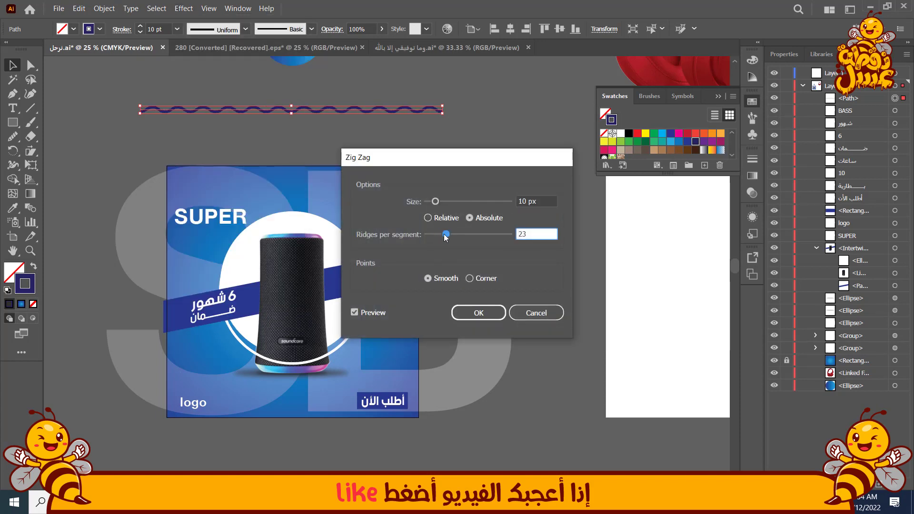
left_click(477, 312)
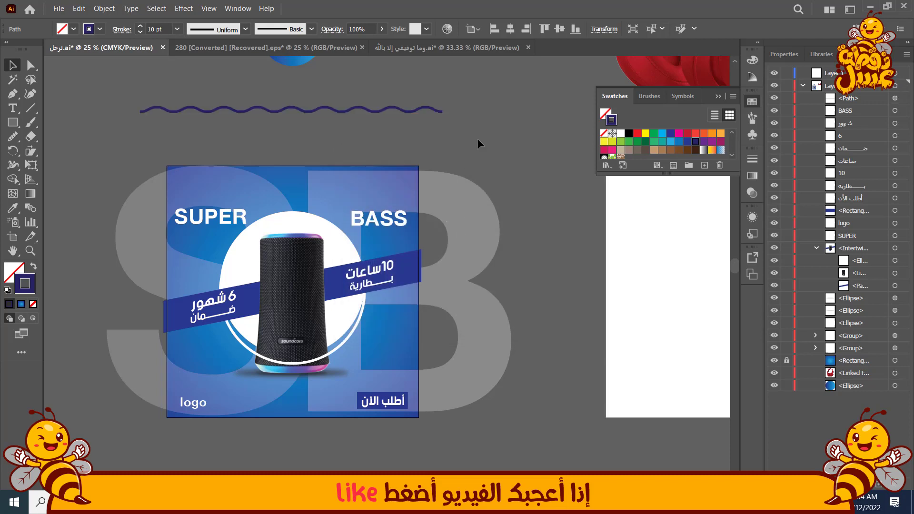
Step: Expand the wavy line's appearance and place a duplicate of it directly below
left_click(291, 109)
left_click(95, 9)
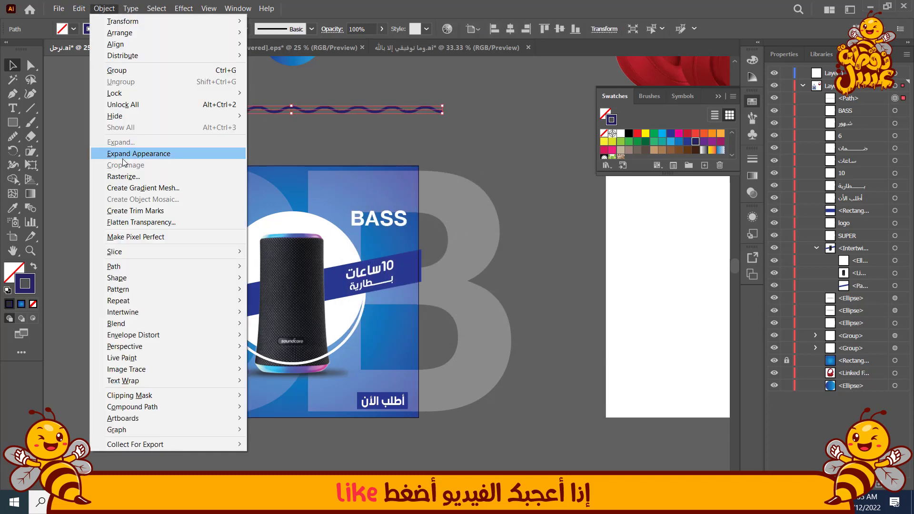
left_click(122, 153)
left_click(117, 134)
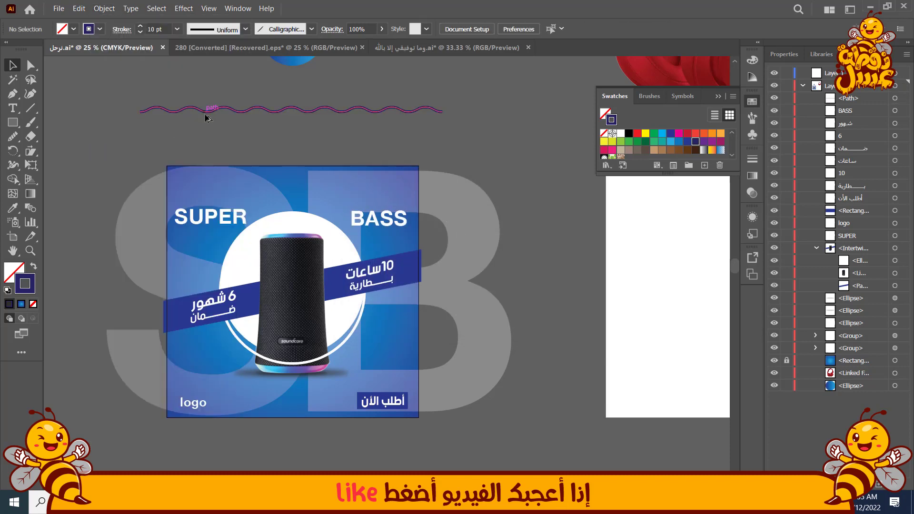
left_click_drag(204, 115, 205, 125)
left_click(121, 124)
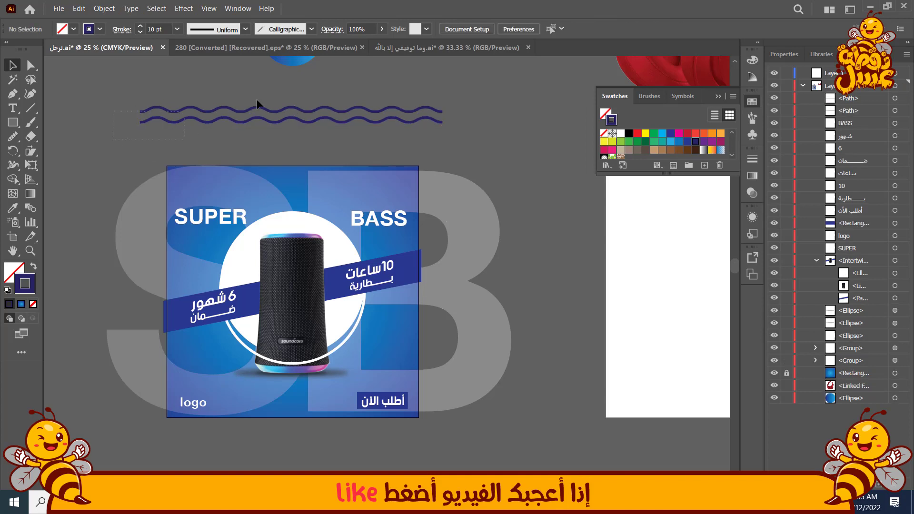
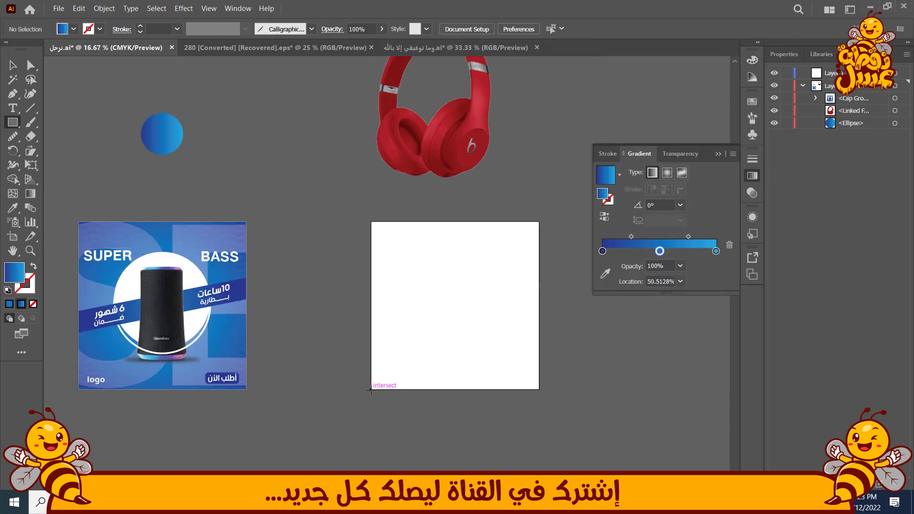
Step: Draw a blue gradient rectangle covering the blank second artboard and run its gradient vertically downward at -90°
left_click_drag(371, 389, 539, 222)
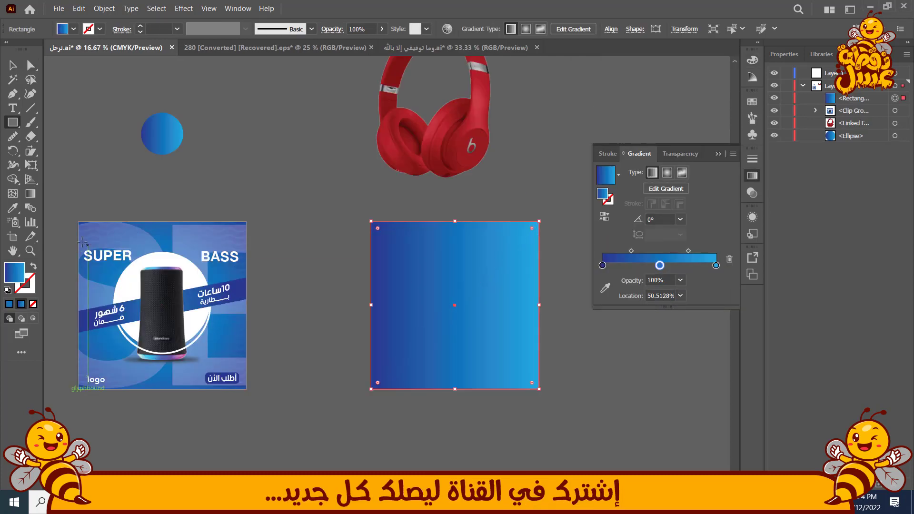
left_click(31, 196)
left_click_drag(455, 200, 455, 387)
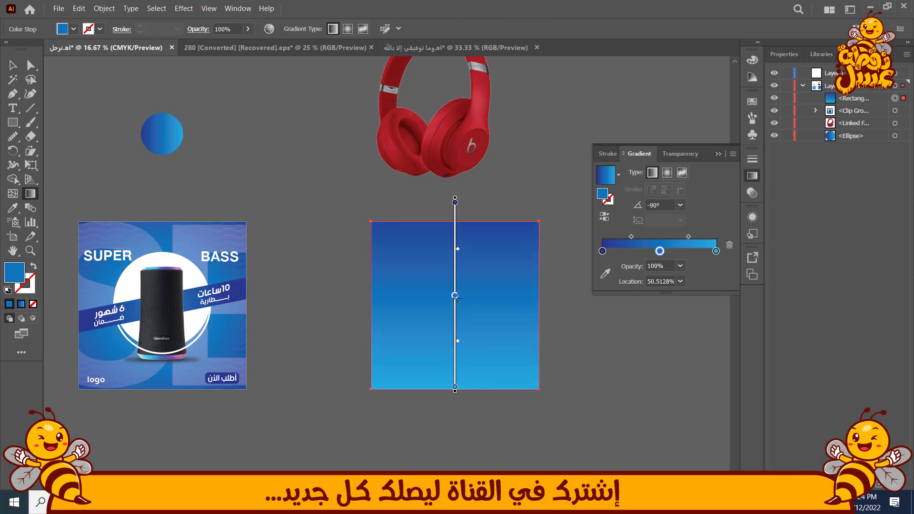
Step: Shift the rectangle gradient's middle colour stop toward the dark end, to location 27.565%
double_click(454, 296)
key("Escape")
left_click_drag(454, 296, 455, 206)
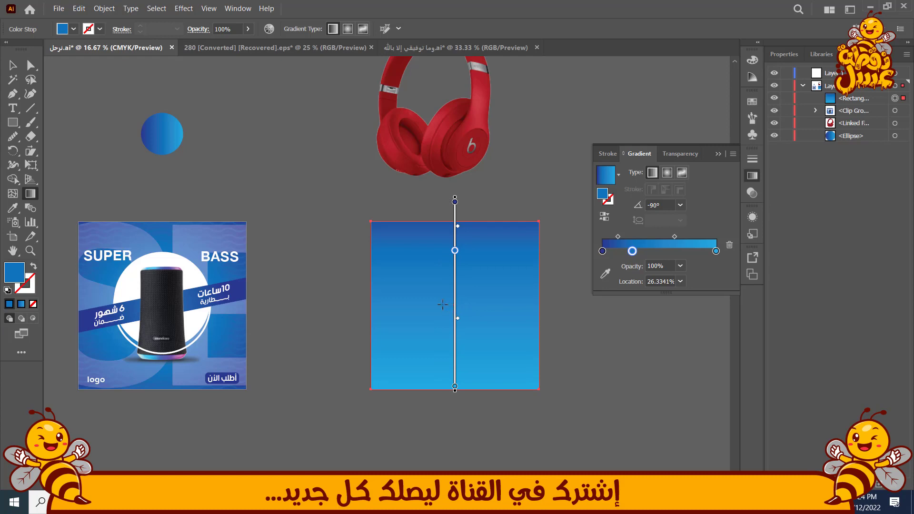
left_click(13, 65)
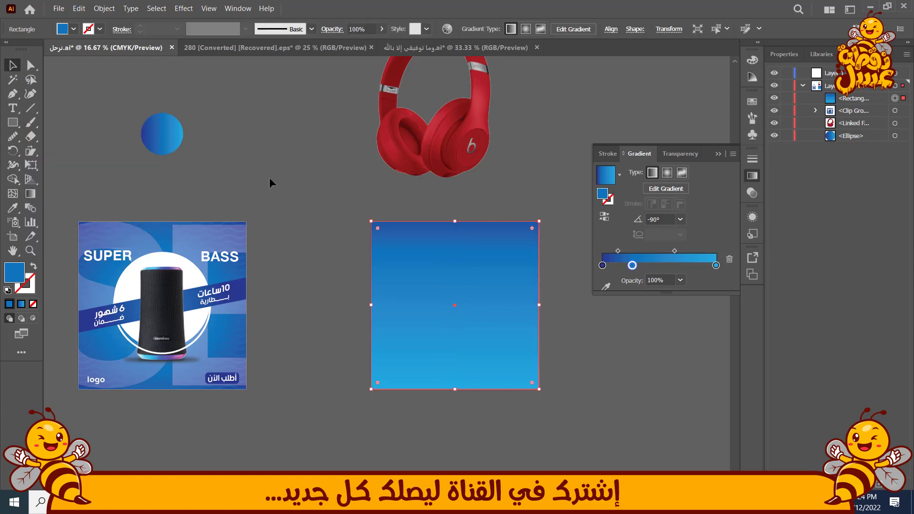
left_click(350, 229)
left_click_drag(350, 230, 244, 257)
left_click(341, 282)
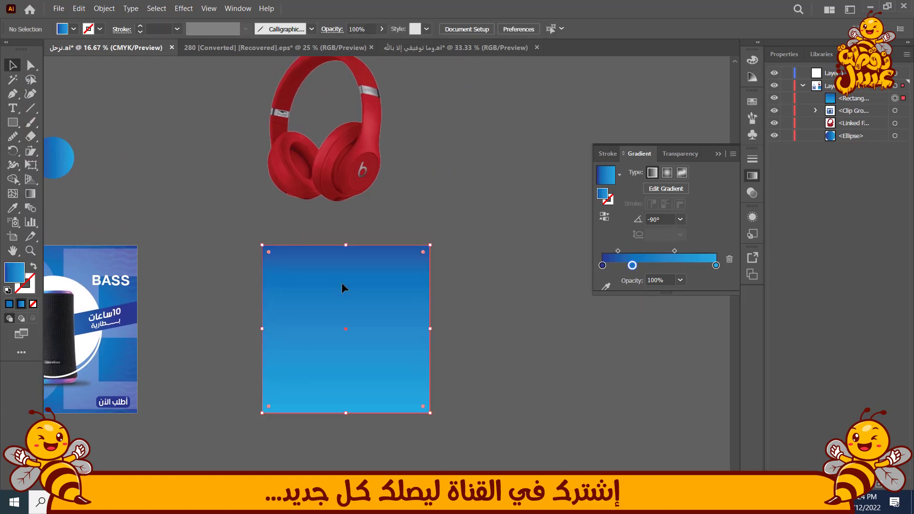
left_click_drag(626, 268, 622, 268)
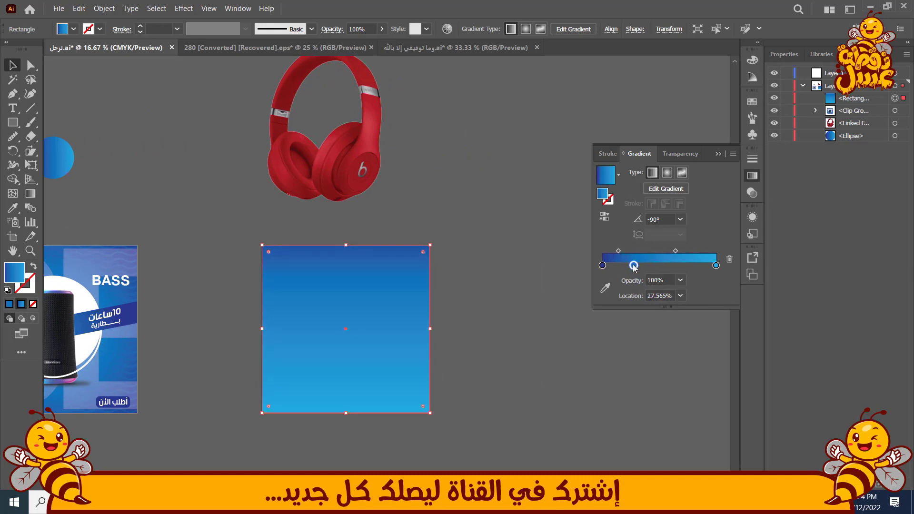
left_click(13, 66)
left_click(166, 176)
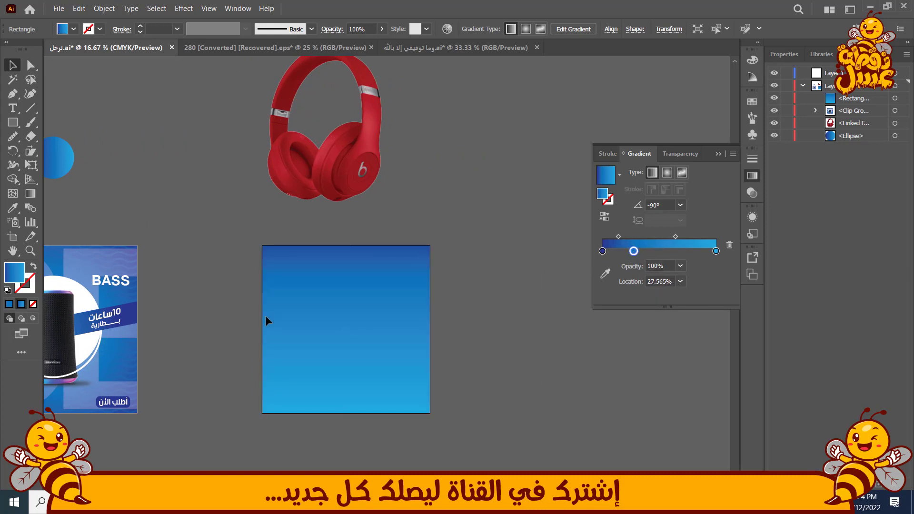
Step: Draw a closed right triangle with the Pen tool over the second artboard's upper-left corner, extending past its edges
scroll(263, 312, "up", 1)
left_click_drag(236, 307, 233, 259)
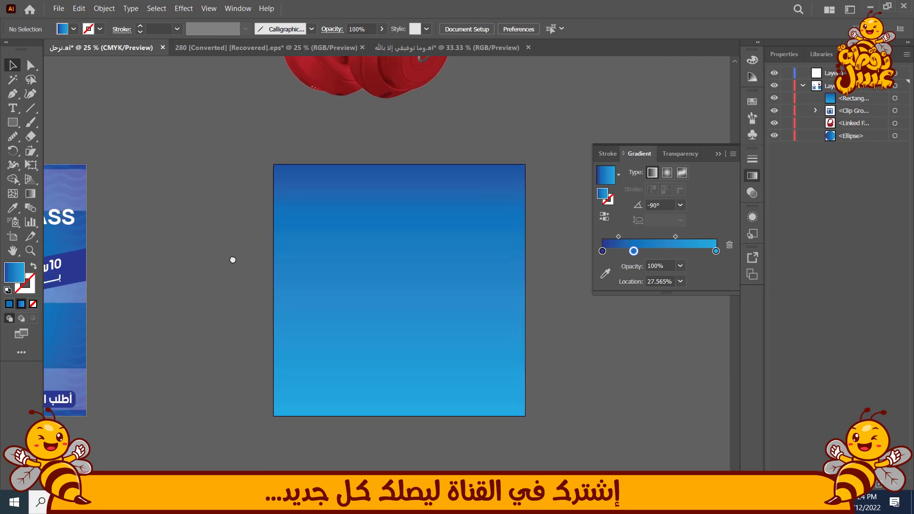
left_click(444, 153)
left_click(257, 339)
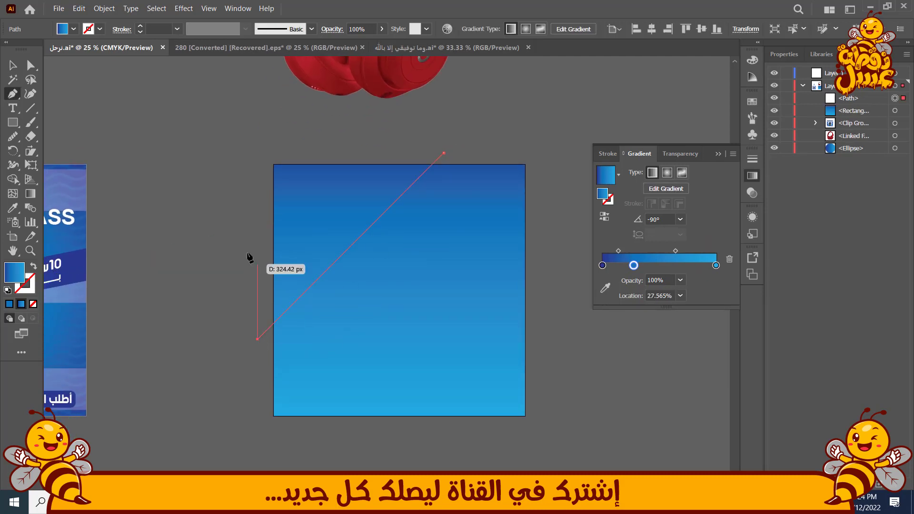
left_click(257, 153)
left_click(444, 153)
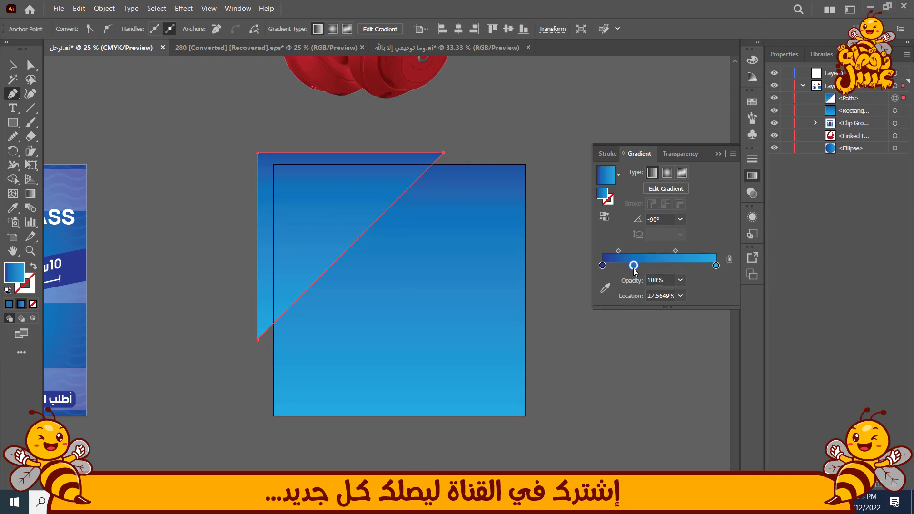
Step: Delete the middle colour stop from the triangle's gradient
key("ctrl+z")
key("ctrl+shift+z")
key("a")
left_click(729, 259)
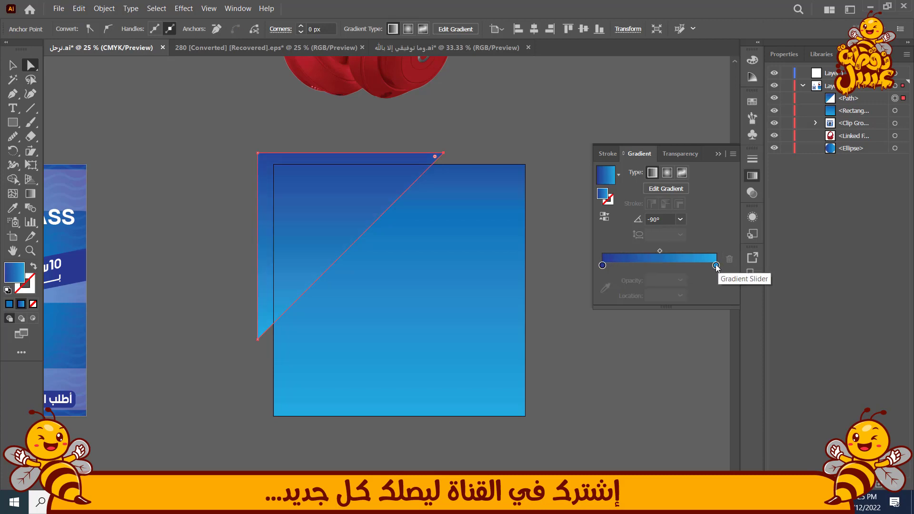
Step: Try to recolour the light blue end stop of the triangle's gradient from the swatches
double_click(716, 265)
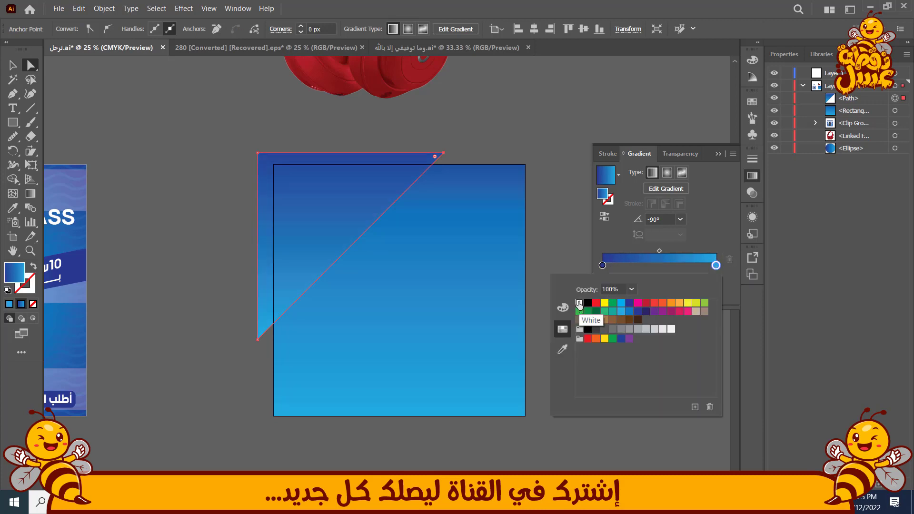
double_click(716, 265)
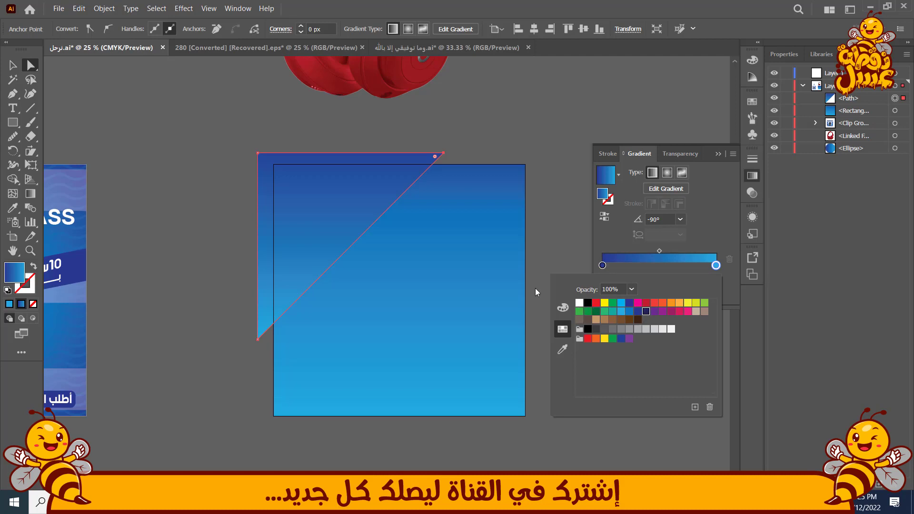
left_click(13, 65)
left_click(292, 172)
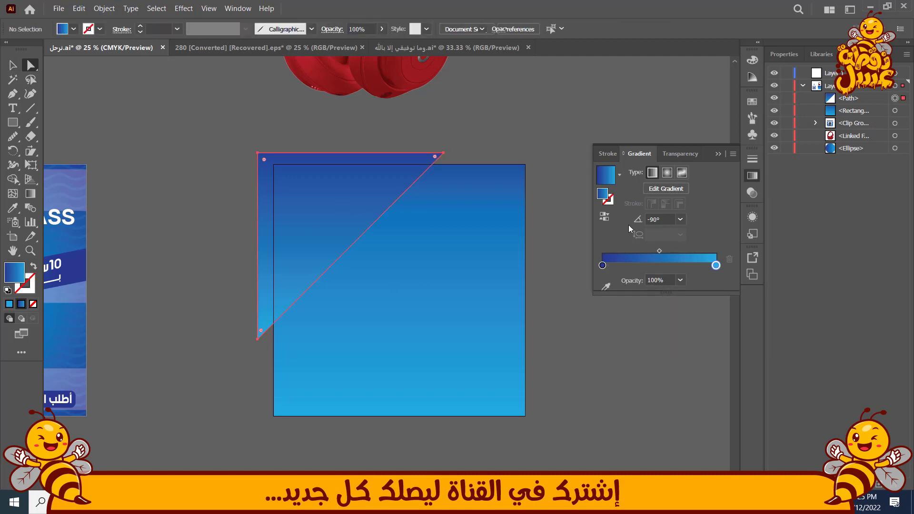
double_click(715, 265)
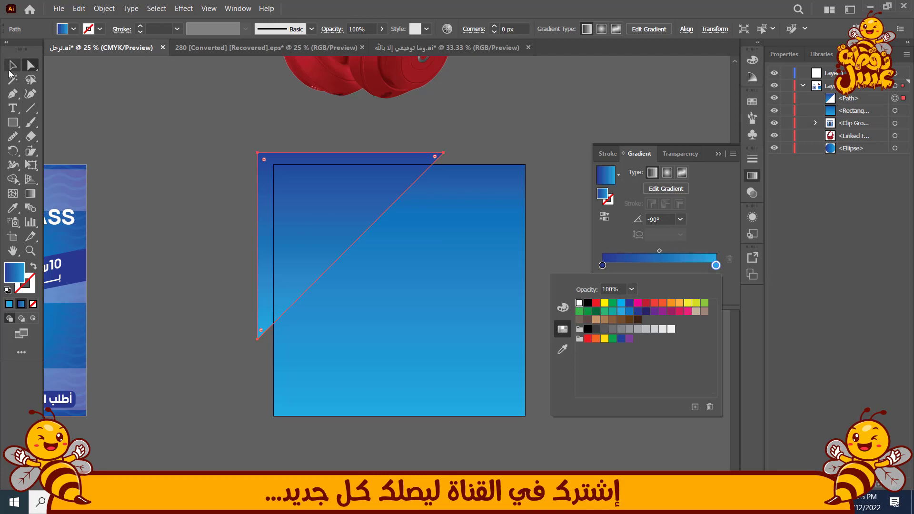
Step: Set the light blue lower end stop of the triangle's gradient to white
left_click(28, 200)
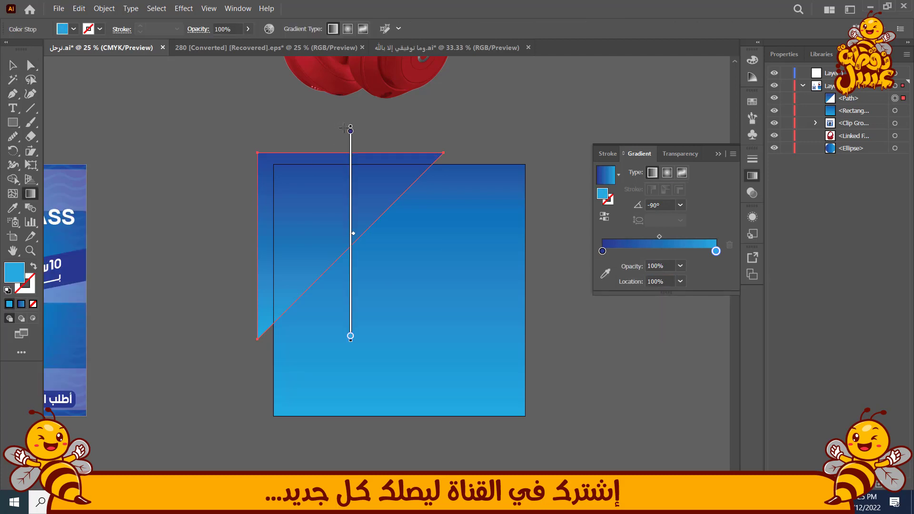
double_click(350, 337)
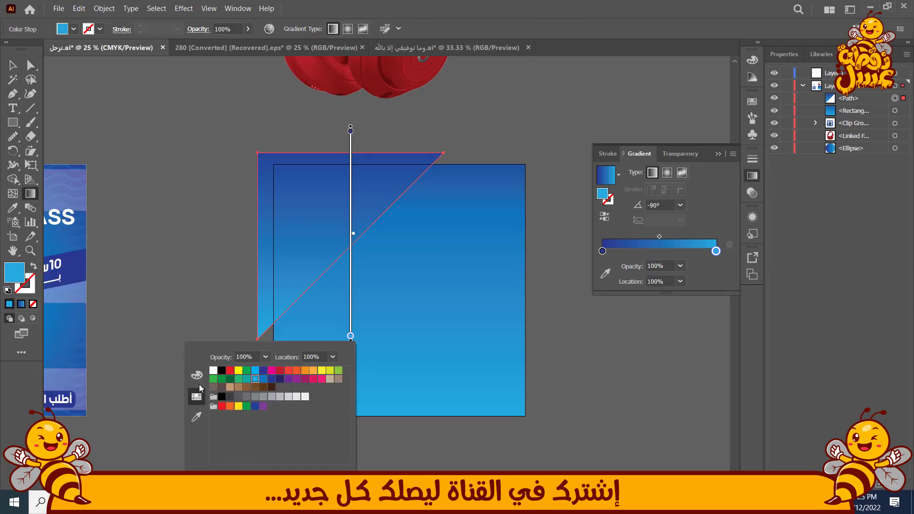
left_click(213, 370)
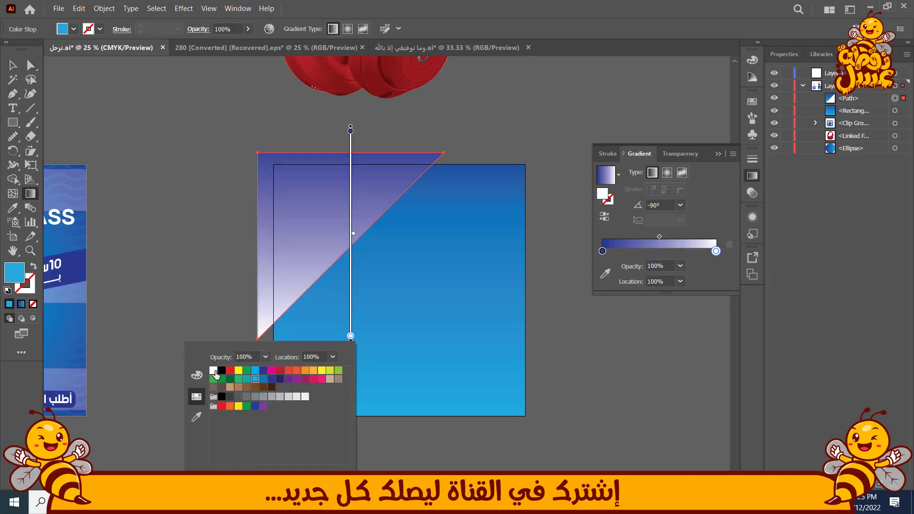
Step: Set the triangle gradient's dark start stop to a light blue of C 37%, M 0%, Y 0%, K 0%
left_click(351, 131)
double_click(350, 131)
left_click(213, 165)
left_click(197, 170)
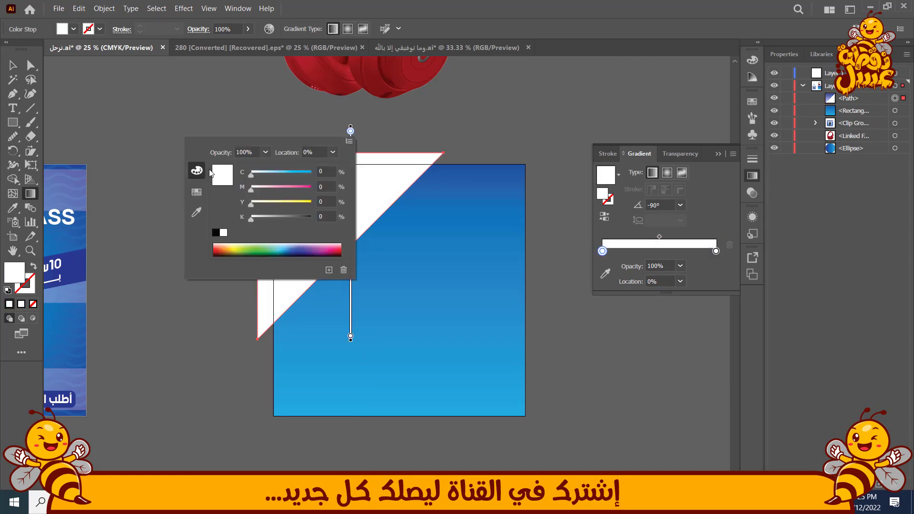
left_click_drag(252, 174, 273, 170)
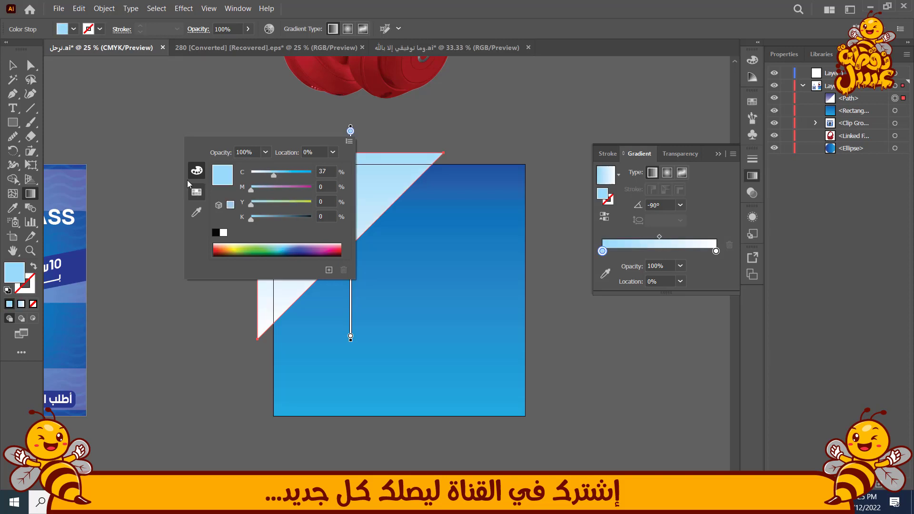
Step: Redirect the triangle's gradient diagonally from its outer corner across the slanted edge, at about -40°
left_click(11, 67)
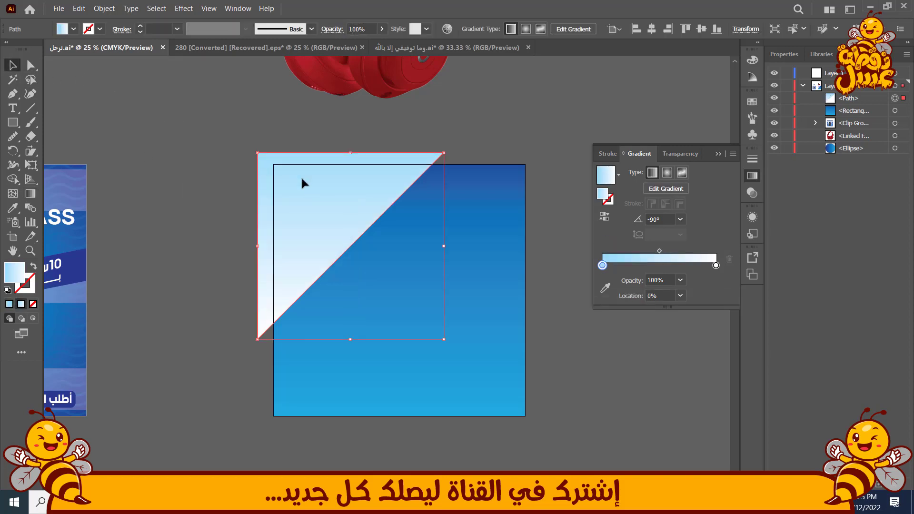
key("g")
left_click_drag(234, 139, 398, 286)
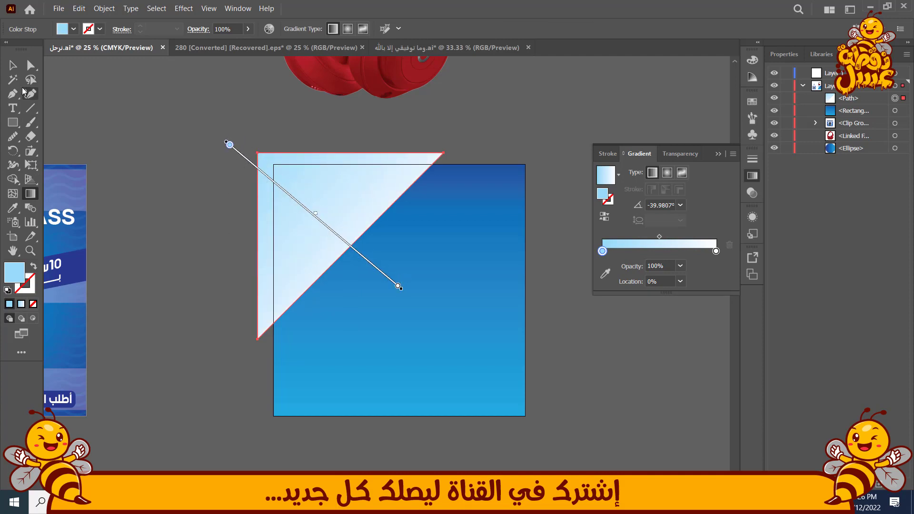
Step: Reduce the triangle's opacity to 47%
left_click(12, 65)
left_click(382, 29)
left_click_drag(379, 44, 359, 46)
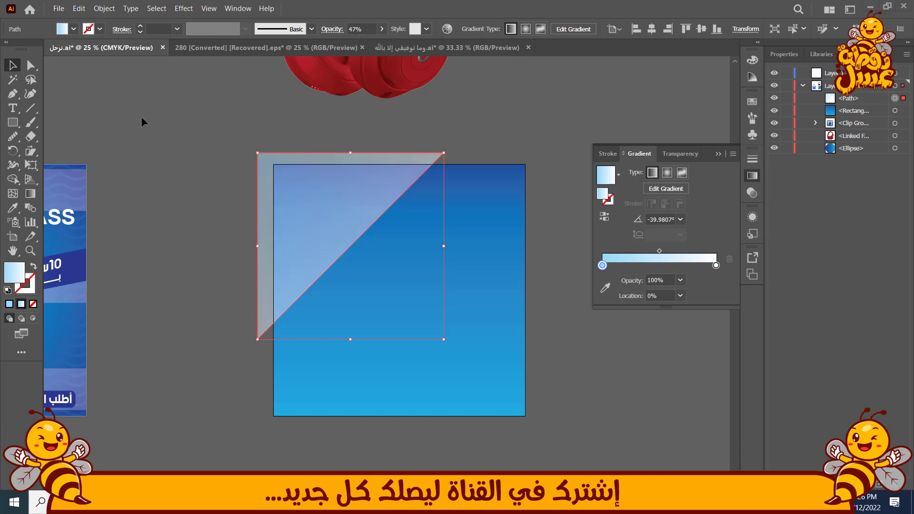
left_click(230, 288)
Step: Duplicate the translucent triangle slightly down and to the right, and set the copy's opacity to 32%
scroll(230, 287, "up", 1)
left_click_drag(351, 249, 371, 262)
left_click(382, 29)
left_click_drag(358, 44, 350, 46)
left_click(120, 175)
left_click_drag(144, 183, 86, 193)
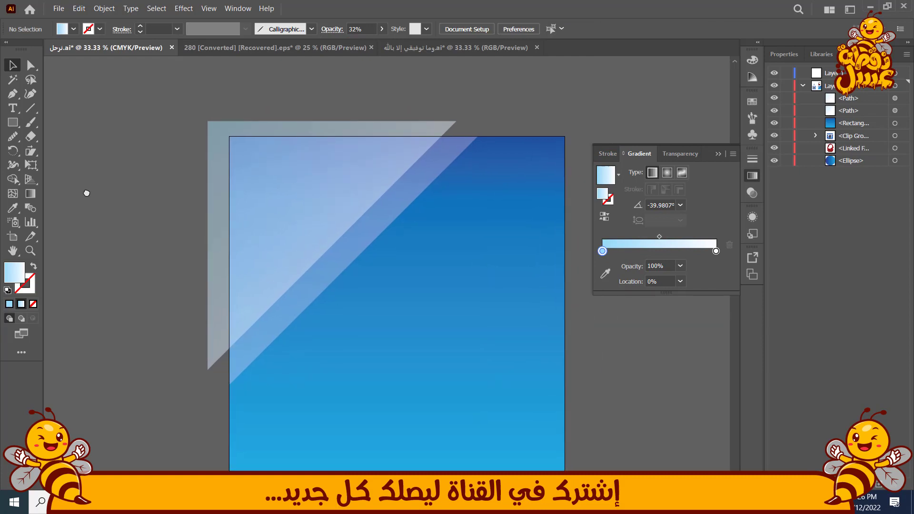
Step: Group the two translucent triangles at the blue square's upper-left corner
left_click_drag(153, 203, 136, 203)
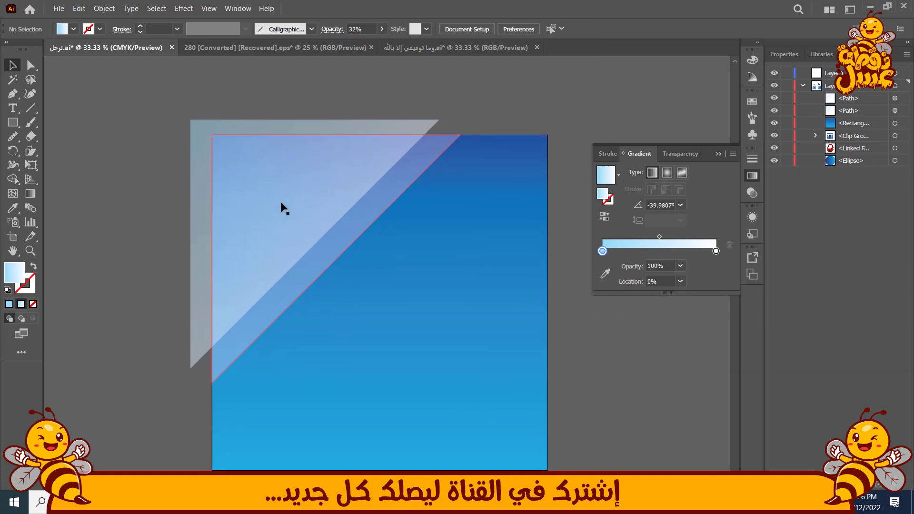
left_click(348, 232)
left_click(346, 231, "shift")
left_click(204, 183)
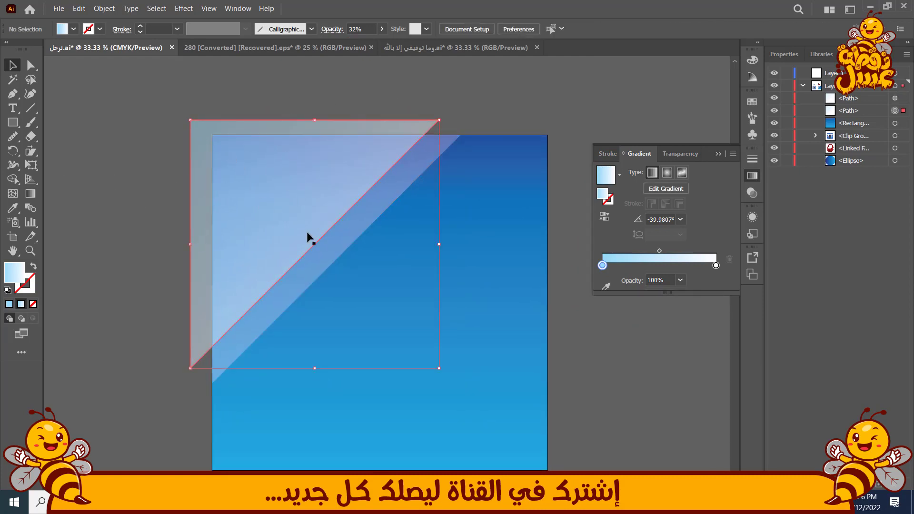
left_click(341, 243, "shift")
left_click(101, 8)
left_click(116, 70)
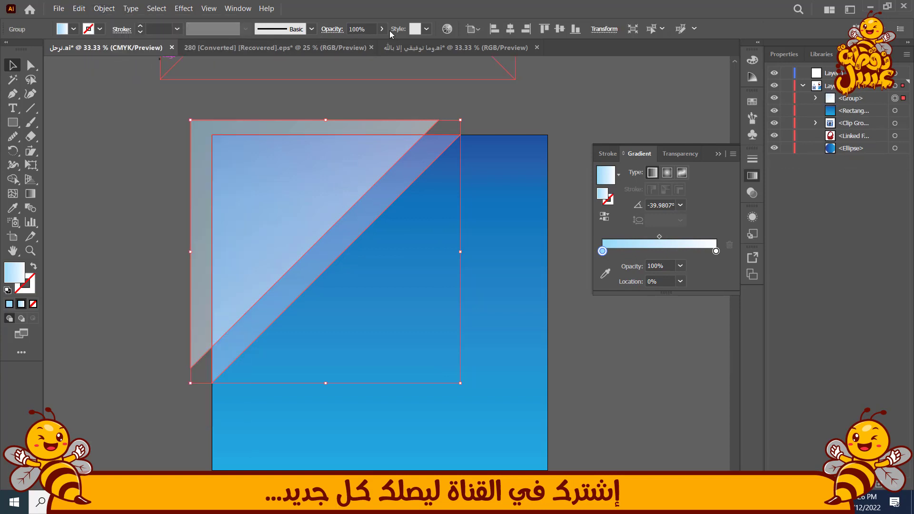
Step: Reduce the triangle group's opacity to 73%
left_click(381, 29)
left_click_drag(382, 45, 367, 44)
left_click(117, 177)
Step: Lock the blue gradient background rectangle in place
mouse_move(123, 200)
left_mouse_down()
mouse_move(130, 180)
mouse_move(131, 190)
left_mouse_up()
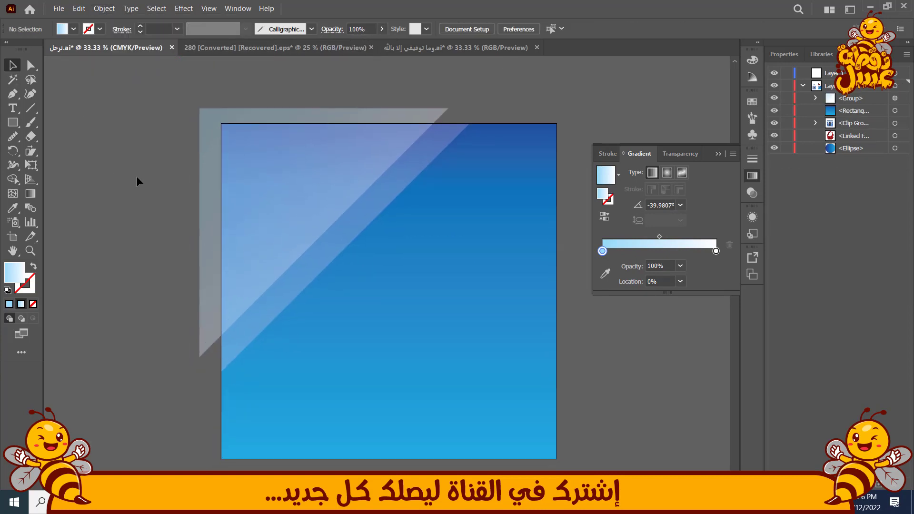
left_click_drag(188, 383, 171, 349)
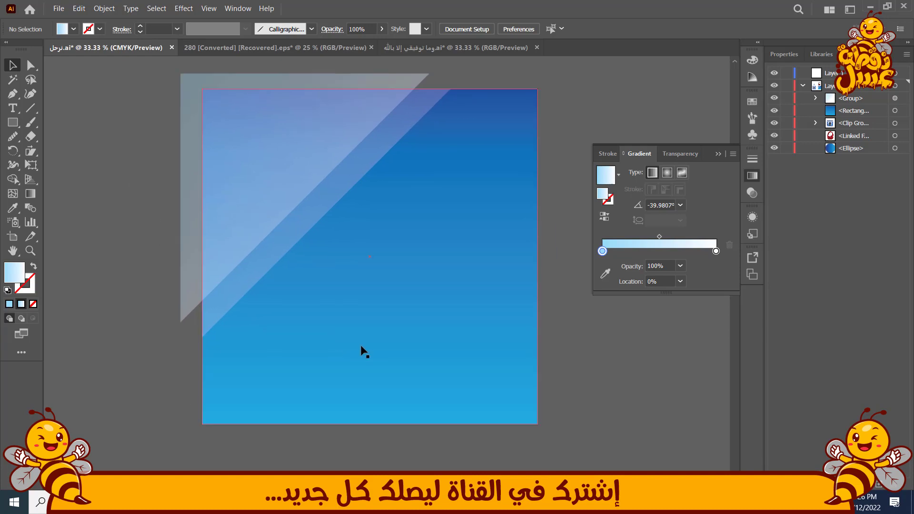
left_click(362, 345)
left_click(104, 8)
mouse_move(114, 93)
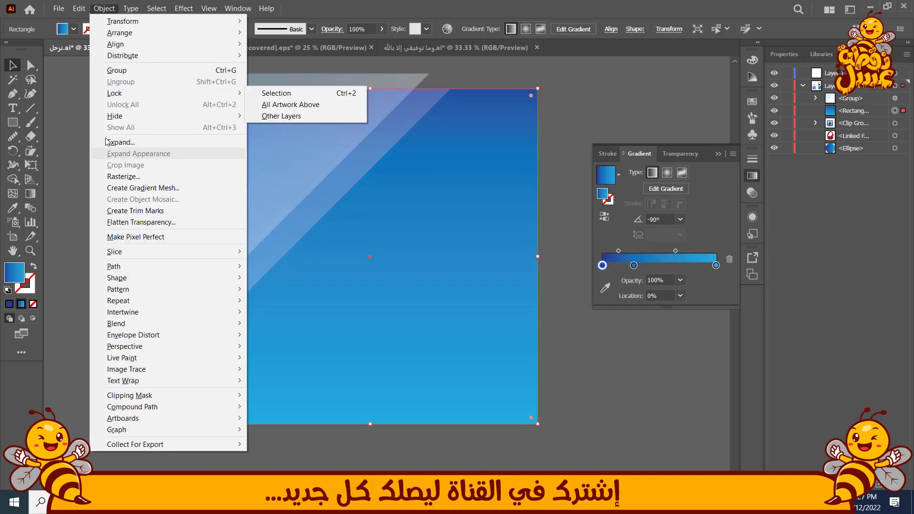
left_click(269, 91)
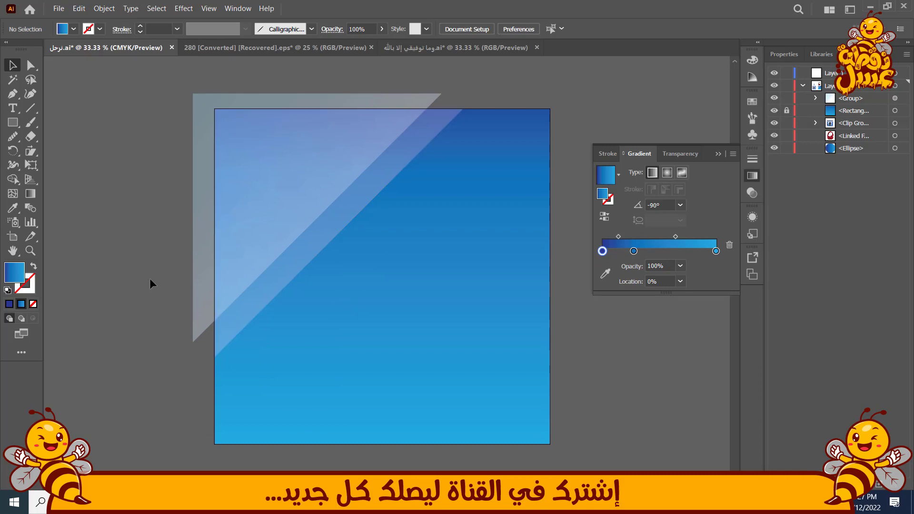
Step: Duplicate the triangle group to the square's lower-right corner and rotate the copy 180° to mirror the original
scroll(174, 277, "down", 1)
left_click(261, 195)
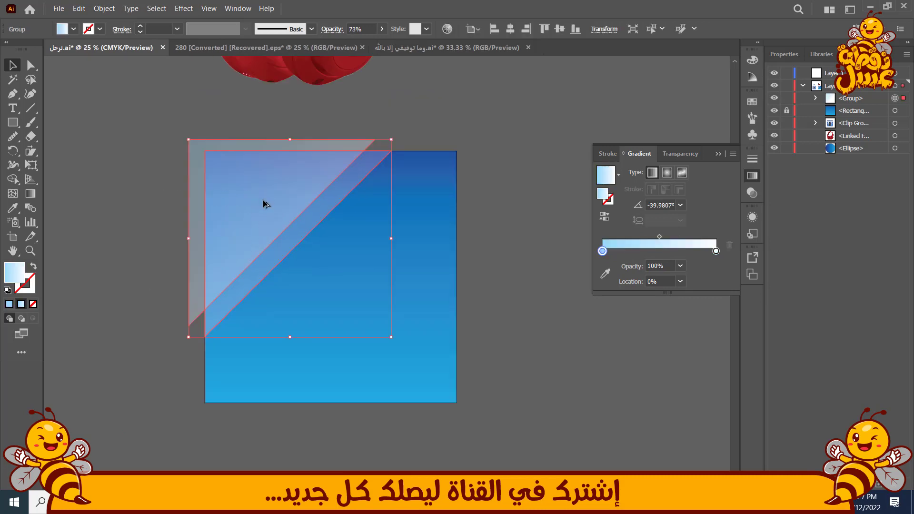
left_click_drag(265, 204, 381, 319)
left_click_drag(500, 445, 382, 383)
left_click(147, 128)
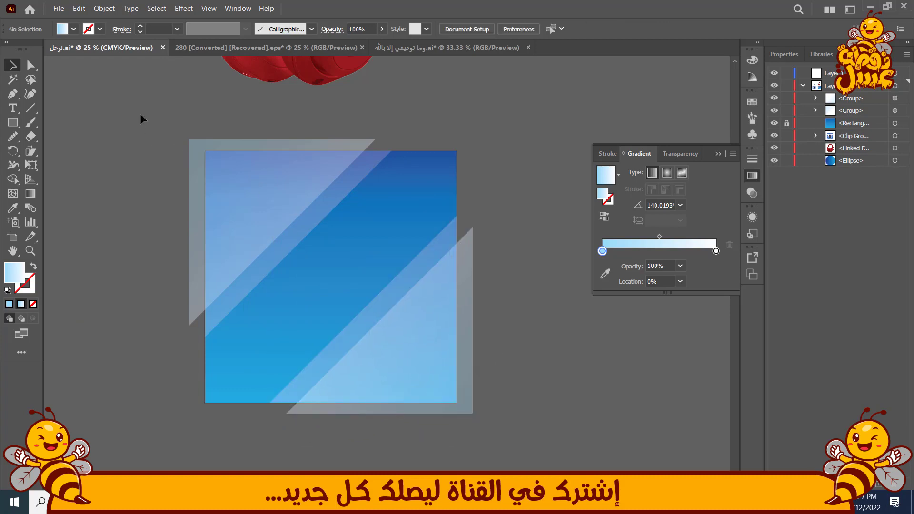
Step: Bring the red headphones image to the front, move it onto the blue square and scale it down near the middle
scroll(143, 133, "up", 1)
left_click(325, 77)
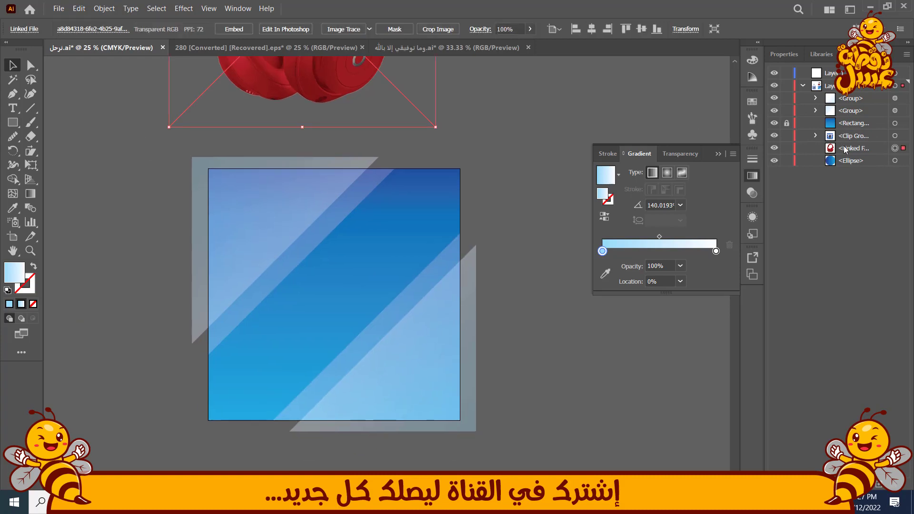
key("ctrl+shift+bracketright")
left_click_drag(325, 76, 365, 381)
left_click_drag(477, 430, 430, 385)
left_click_drag(348, 342, 340, 338)
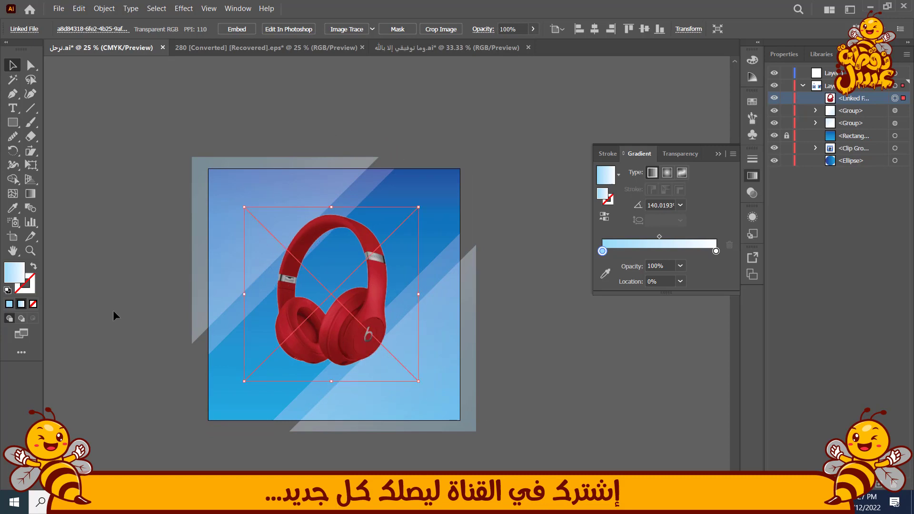
left_click(113, 310)
Step: Draw a wide, flat ellipse across the base of the headphones and fill it with solid black
scroll(329, 369, "up", 1)
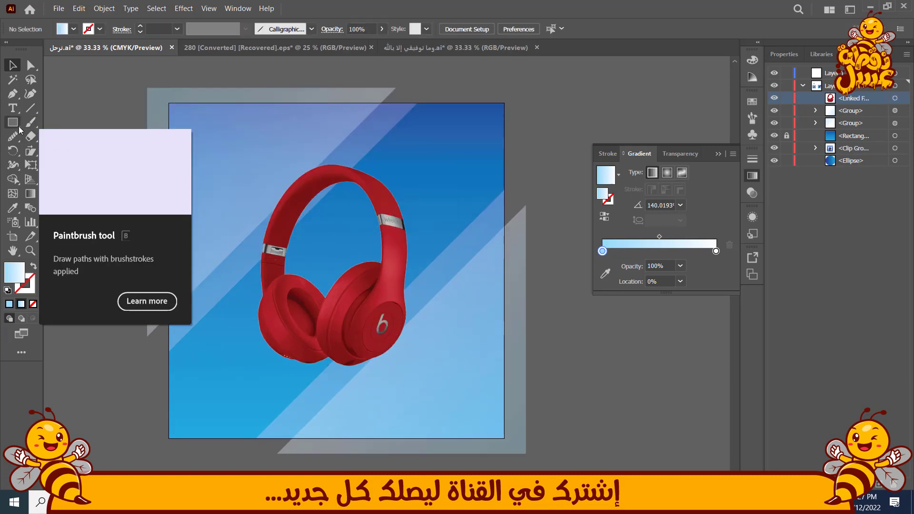
left_click_drag(13, 125, 57, 147)
left_click_drag(214, 353, 384, 340)
left_click(9, 304)
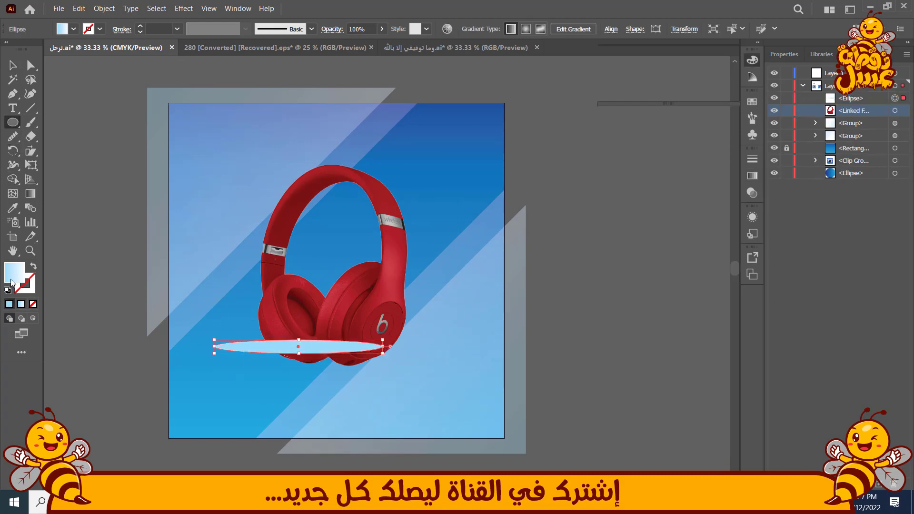
double_click(15, 272)
left_click(590, 175)
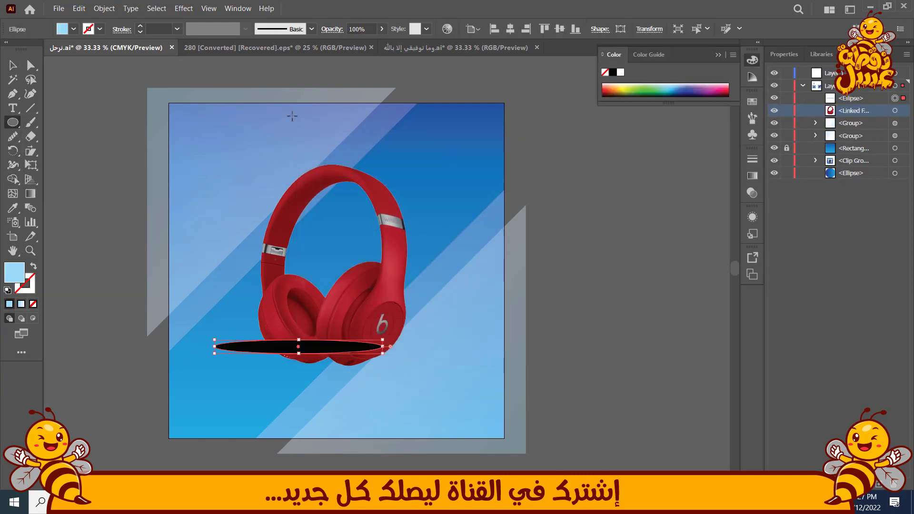
Step: Move the black ellipse behind the headphones image and center it just beneath the ear cups
key("v")
left_click_drag(868, 101, 859, 117)
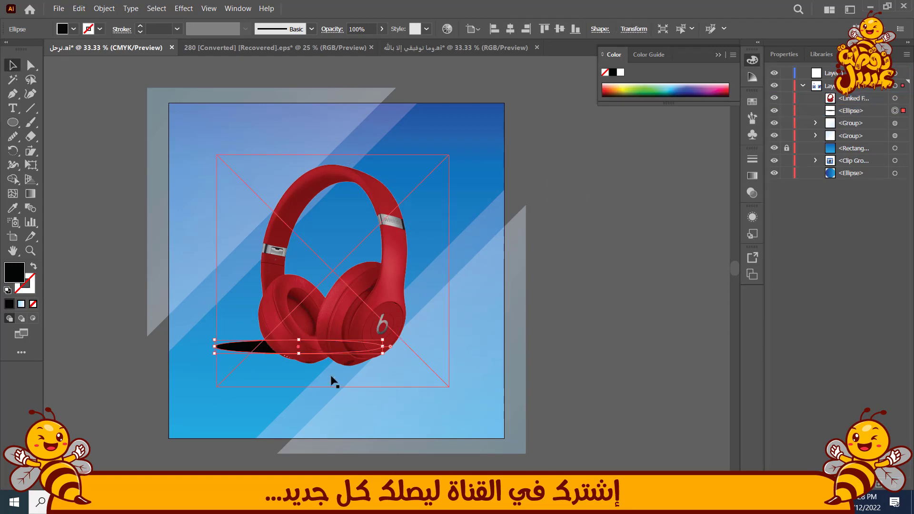
left_click_drag(264, 348, 295, 365)
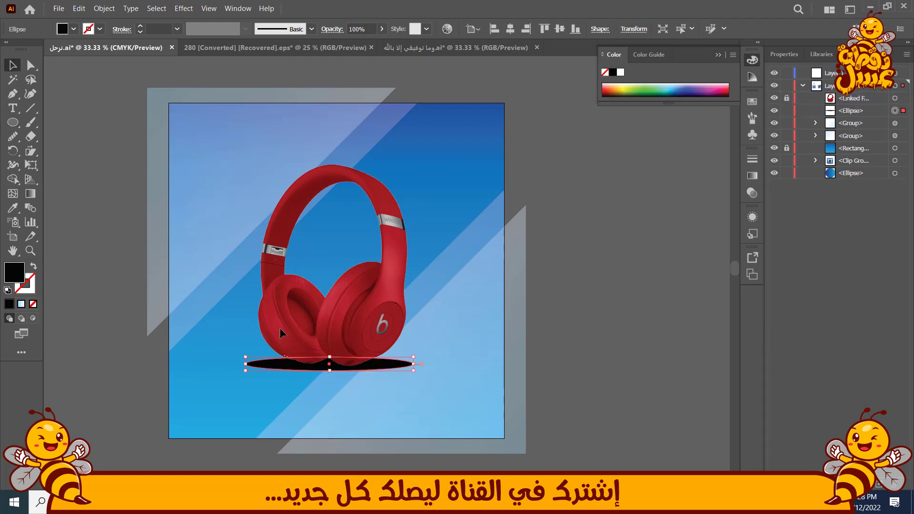
Step: Apply a 39.5151-pixel Gaussian Blur to the black ellipse and reduce its opacity to 77%
left_click(179, 9)
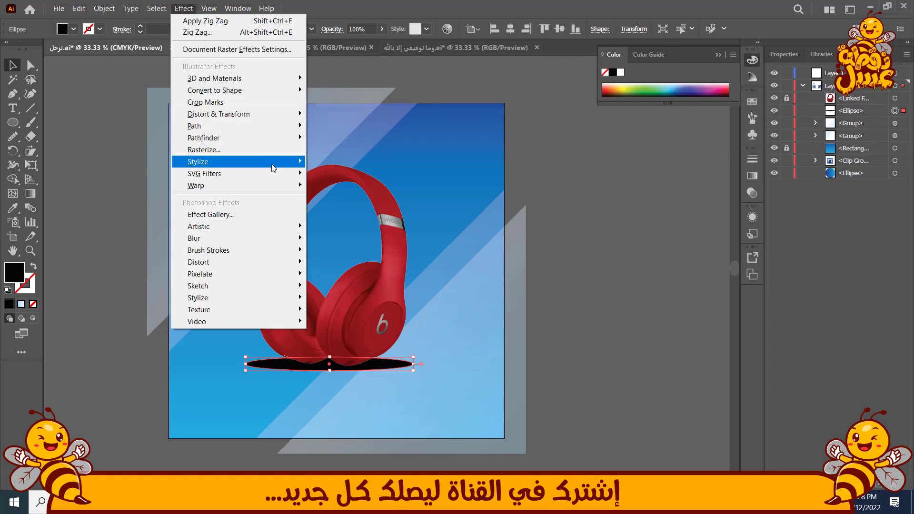
left_click(342, 238)
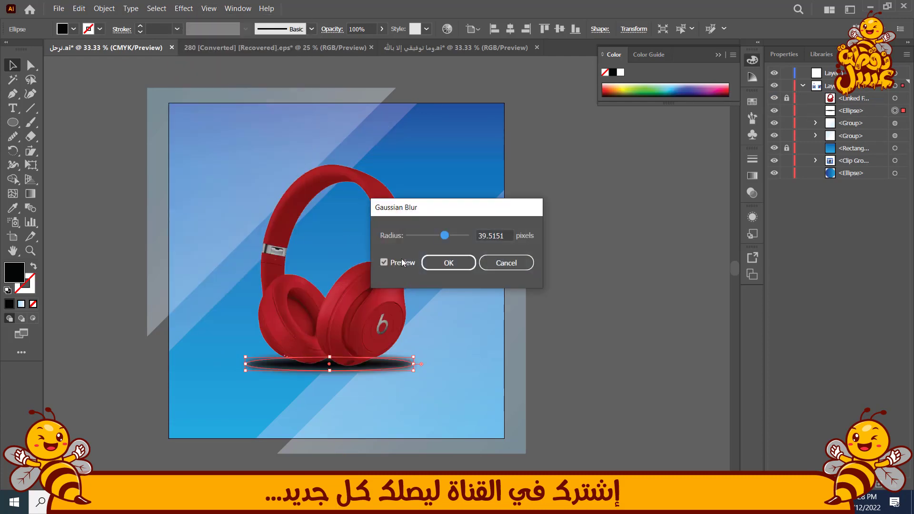
left_click(456, 262)
left_click(382, 29)
left_click_drag(381, 43, 364, 46)
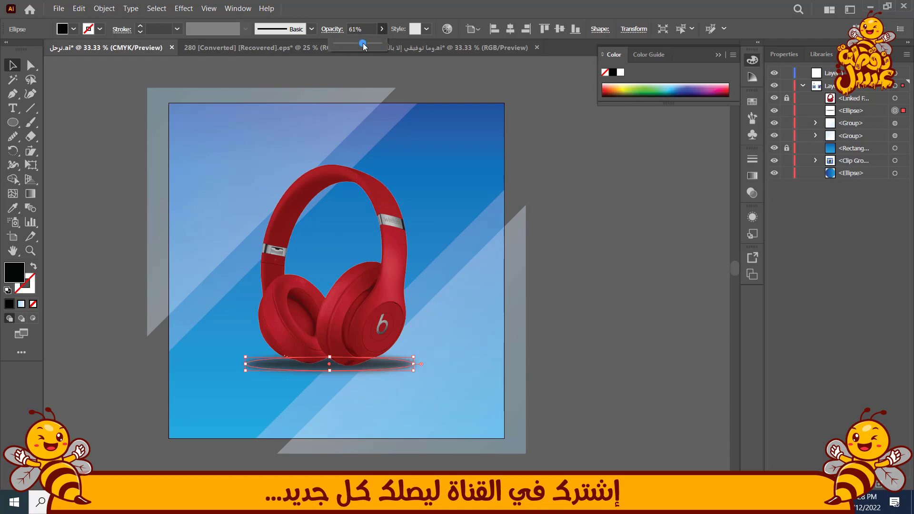
Step: Shrink the blurred shadow ellipse to about the width of the ear cups and center it under them
scroll(404, 382, "up", 3)
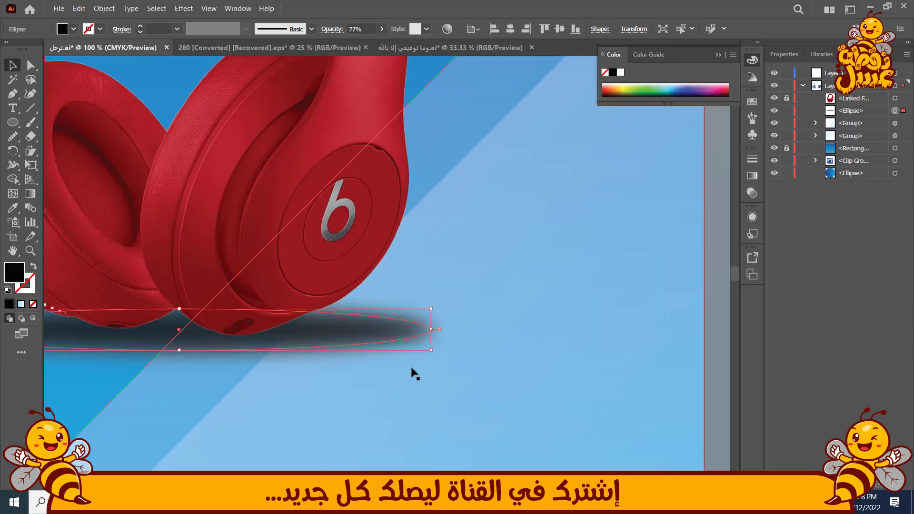
left_click_drag(427, 350, 336, 347)
mouse_move(148, 335)
left_mouse_down()
mouse_move(174, 343)
mouse_move(155, 338)
left_mouse_up()
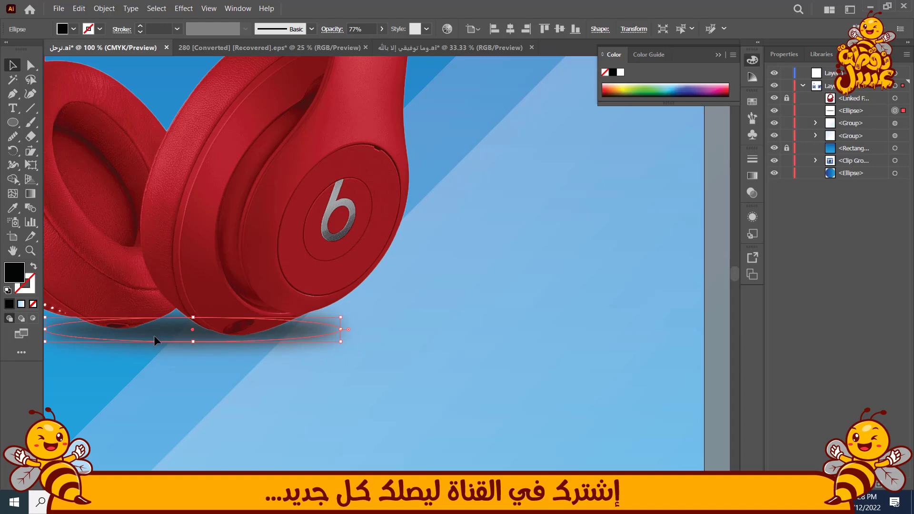
Step: Duplicate the shadow ellipse, shrink the copy to about half the width and place it between the two ear cups
left_click(104, 8)
mouse_move(79, 8)
left_click(92, 48)
left_click(79, 8)
left_click(107, 81)
left_click_drag(340, 341, 265, 335)
left_click_drag(189, 331, 165, 340)
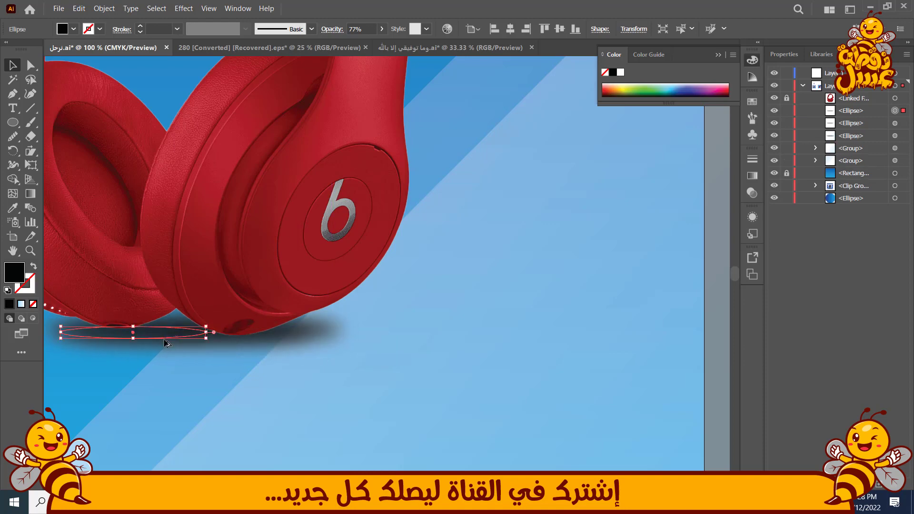
Step: Widen the lowest shadow ellipse on both sides so it spans the full width of the headphones
scroll(165, 340, "down", 4)
left_click(395, 336)
left_click_drag(390, 329, 461, 352)
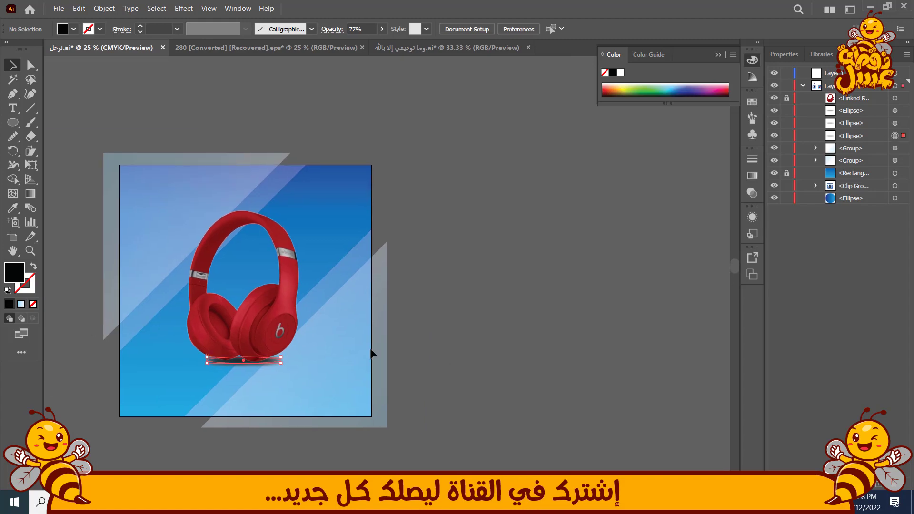
scroll(274, 372, "up", 4)
left_click_drag(302, 319, 362, 319)
scroll(362, 318, "down", 3)
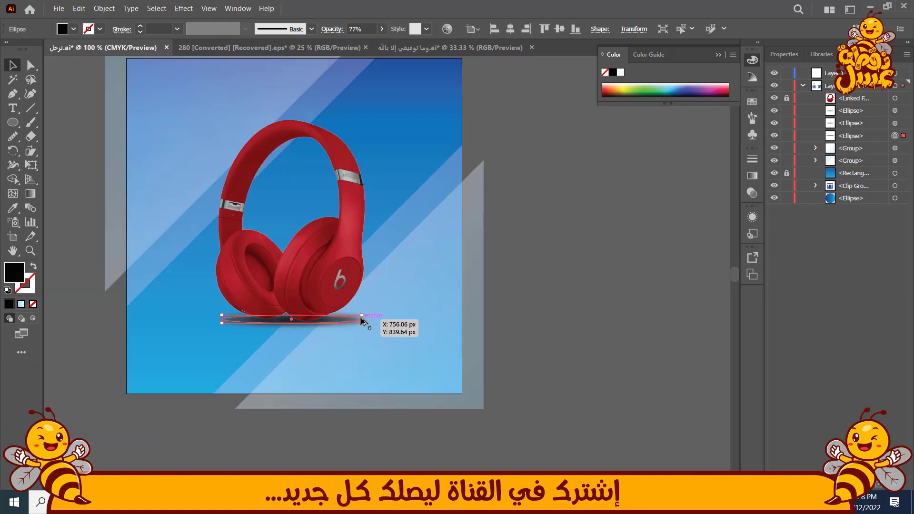
key("Return")
left_click(525, 340)
left_click(527, 335)
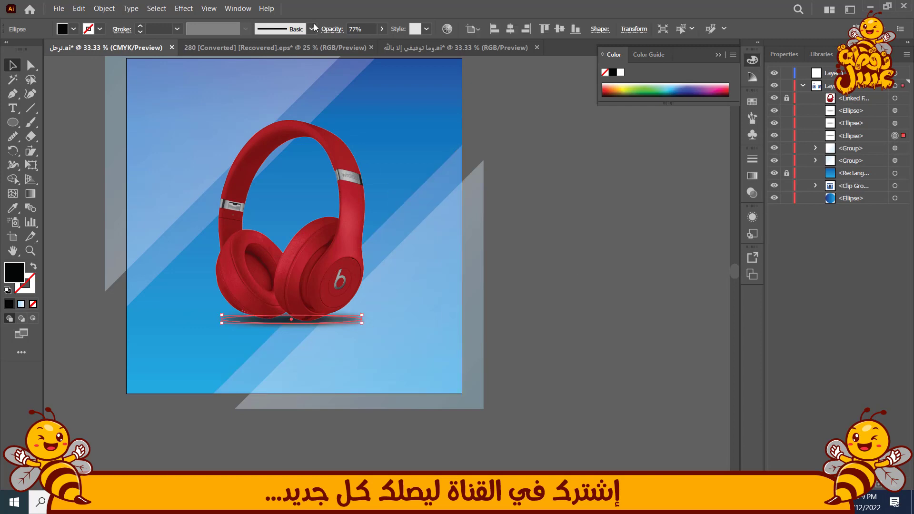
Step: Reduce the widened shadow ellipse's opacity to 49%
left_click(382, 30)
left_click(358, 43)
left_click(537, 237)
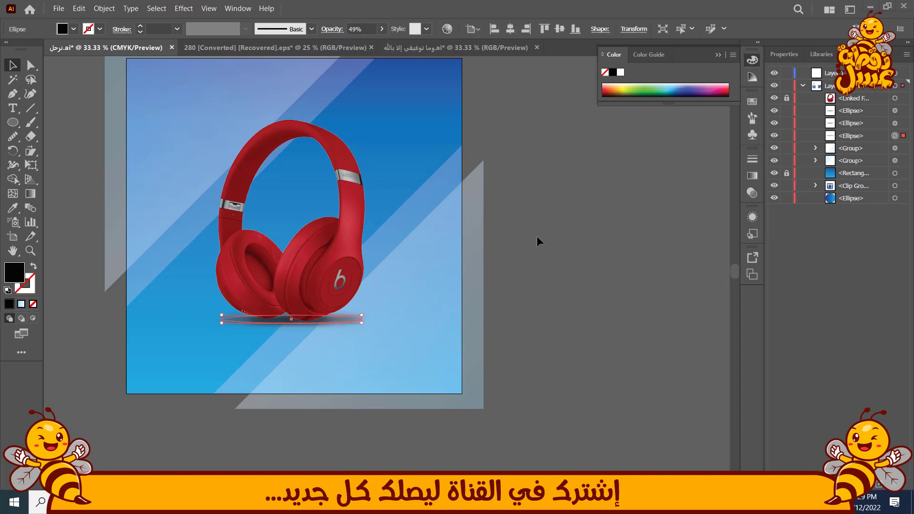
left_click(599, 257)
Step: Move the lower-right triangle group above the headphones image in the layer order so it overlaps the ear cup
left_click_drag(860, 149, 852, 130)
left_click_drag(855, 94, 853, 96)
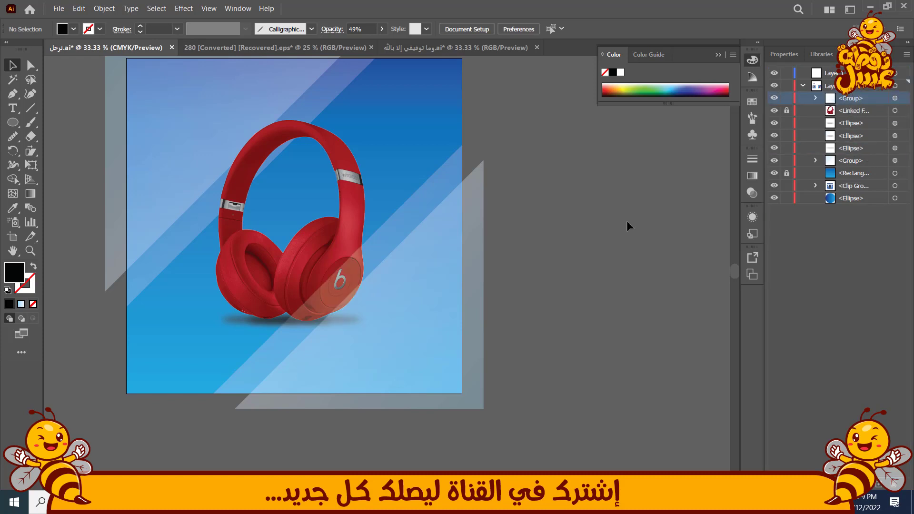
left_click_drag(610, 190, 593, 221)
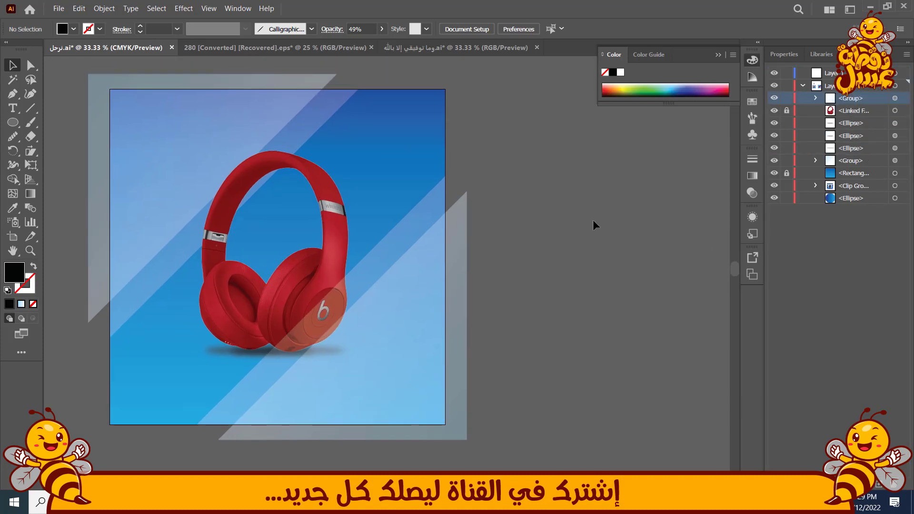
left_click_drag(127, 381, 257, 371)
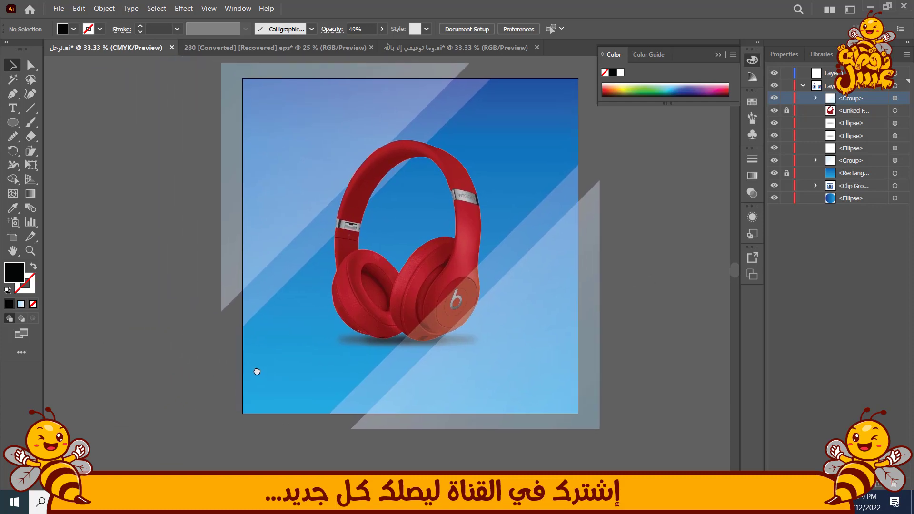
Step: Add an enlarged text object beside the headphones reading "عرض"
left_click(13, 108)
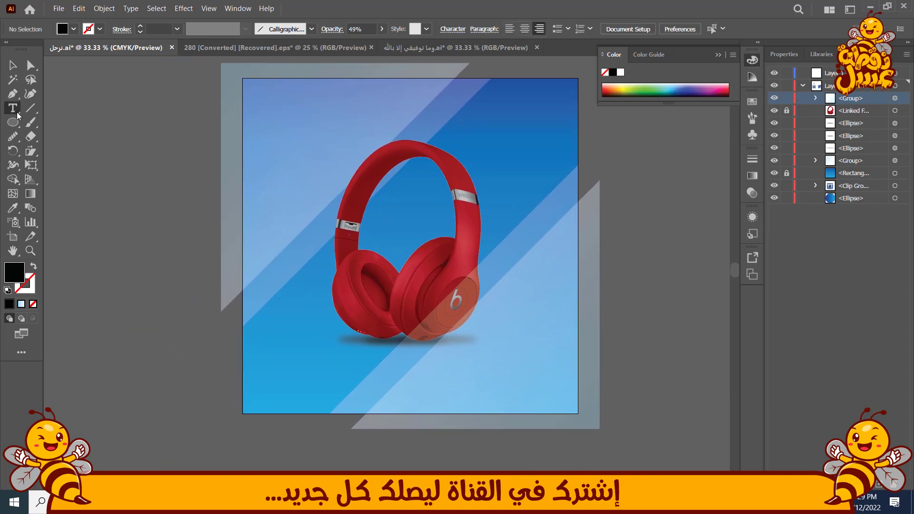
left_click(131, 169)
left_click_drag(130, 171, 328, 262)
left_click_drag(273, 184, 241, 165)
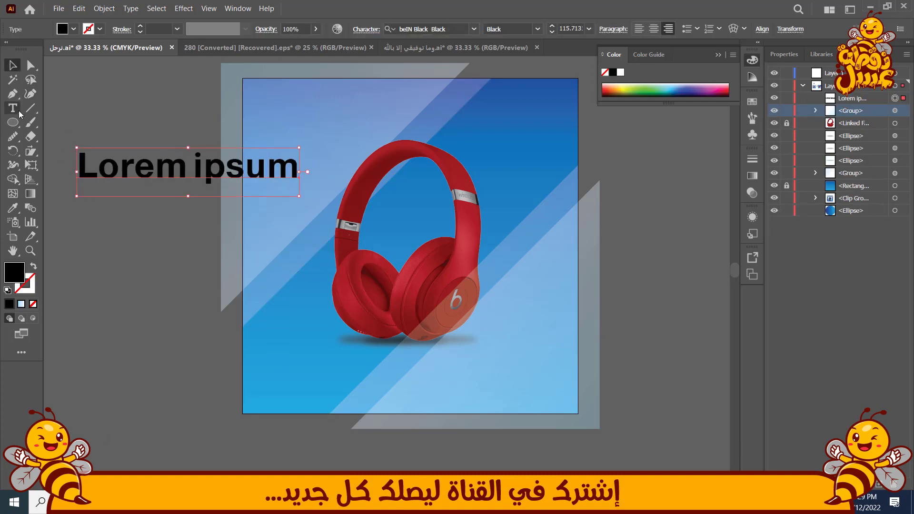
left_click(13, 108)
triple_click(195, 170)
type("لآ")
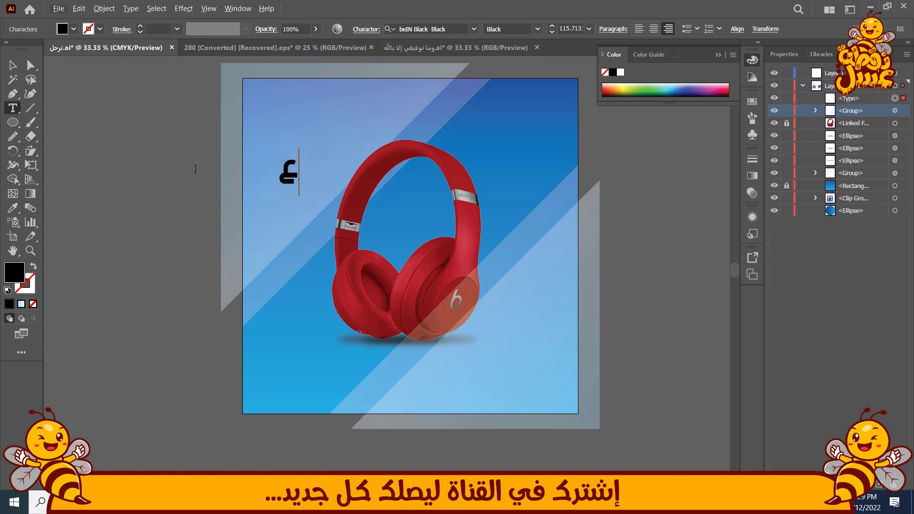
type("عرض")
Step: Place the "عرض" text in the square's upper-left area, enlarge it to about 163.9 pt and fill it white
left_click(15, 66)
left_click_drag(273, 171, 346, 151)
left_click(621, 73)
Step: Duplicate the "عرض" text directly below and change the copy to "اليوم الواحد"
left_click_drag(318, 119, 336, 168)
left_click(20, 113)
double_click(315, 160)
type("اليوم")
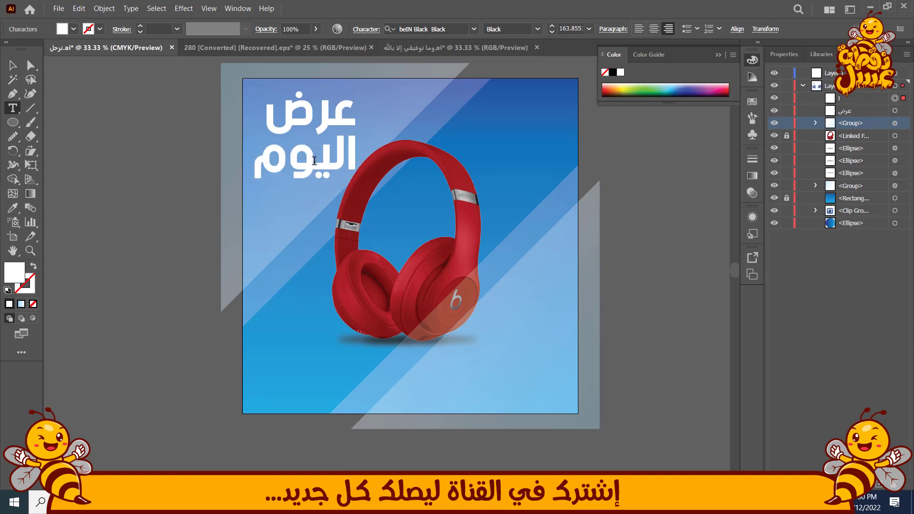
type(" الواحد")
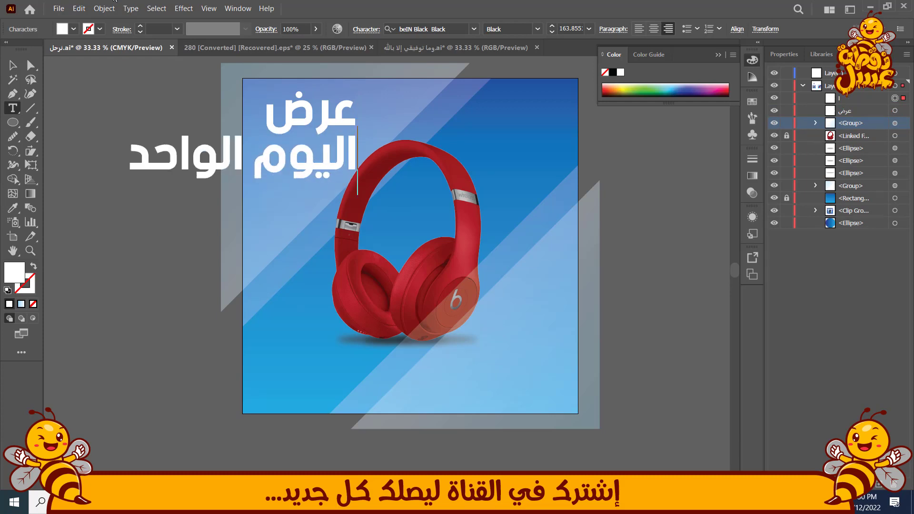
Step: Scale the "اليوم الواحد" line down to the width of "عرض" and align it closely underneath
left_click(10, 70)
left_click_drag(128, 126, 213, 172)
left_click_drag(303, 180, 294, 154)
left_click_drag(298, 148, 299, 148)
left_click(162, 162)
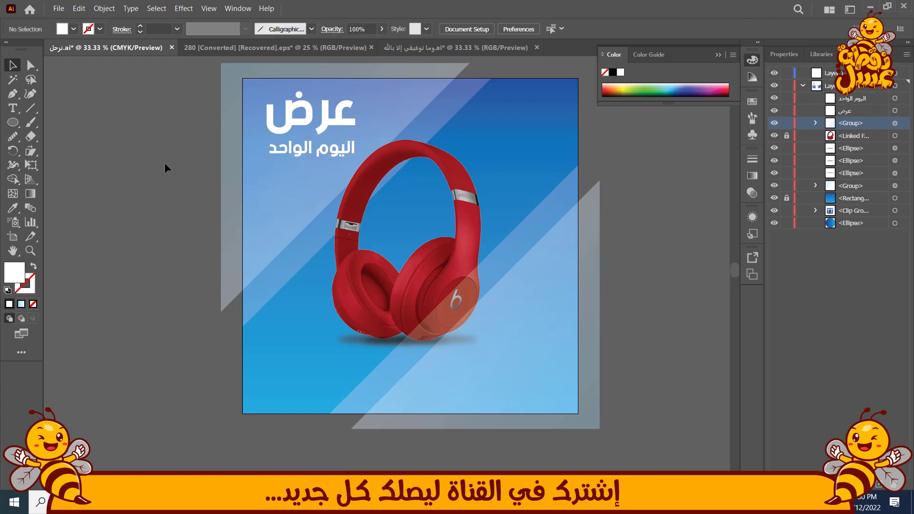
Step: Nudge the "عرض" and "اليوم الواحد" lines down together within the square's upper-left area
left_click(312, 148)
key("shift+Down")
key("shift+Down")
key("shift+Down")
key("shift+Down")
key("shift+Down")
key("shift+Down")
key("shift+Down")
key("shift+Down")
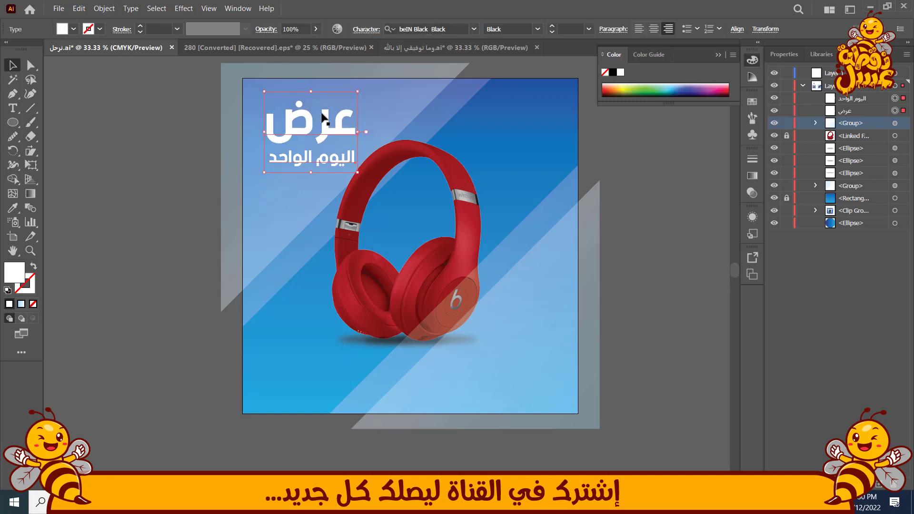
Step: Duplicate both text lines into the square's lower-right corner and change the copied "عرض" to "خصم"
left_click_drag(312, 162, 517, 383)
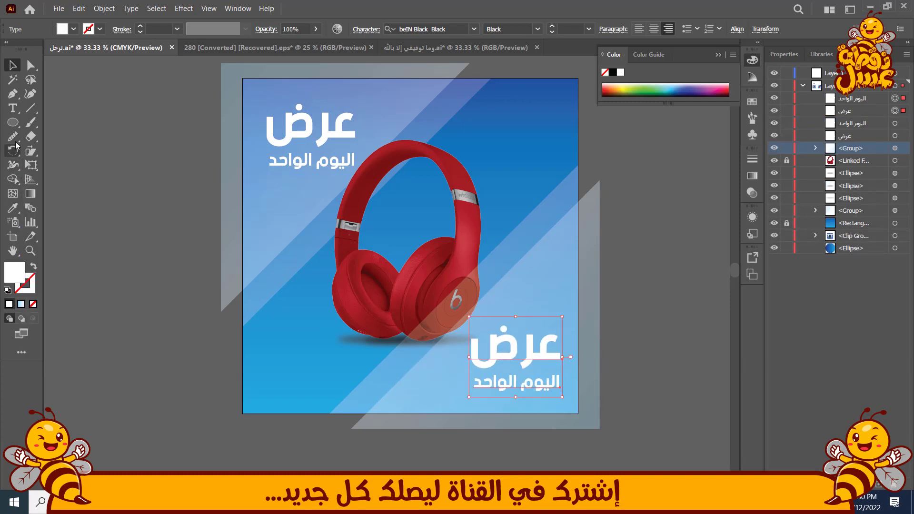
left_click(13, 108)
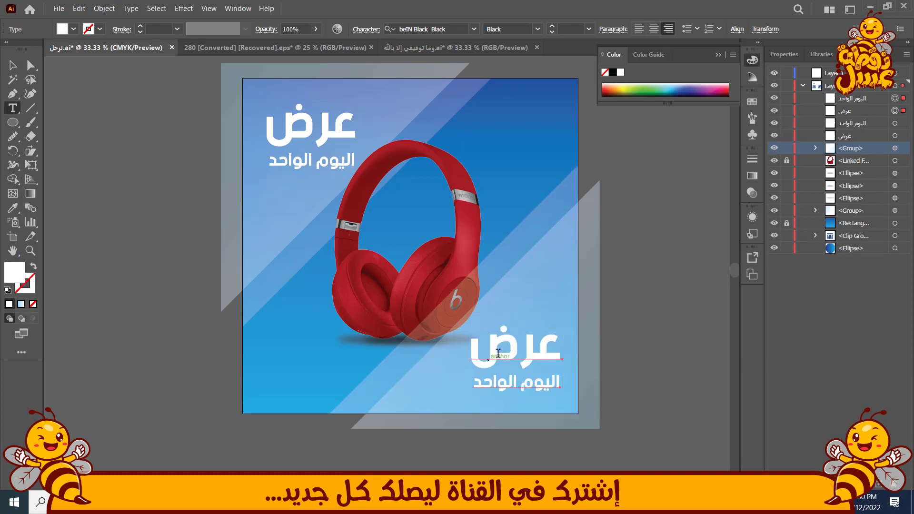
double_click(500, 352)
type("خصم")
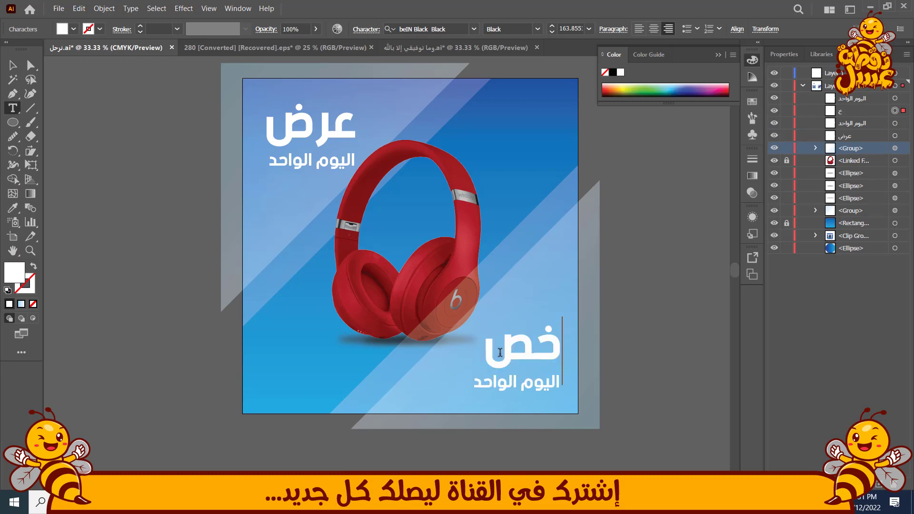
Step: Scale "خصم" down to roughly half its size and place it above the copied "اليوم الواحد" line
left_click(13, 65)
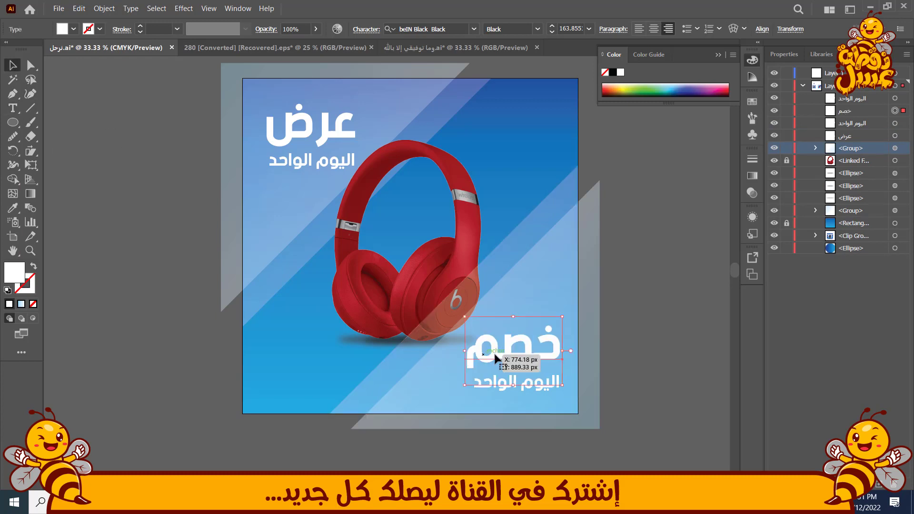
left_click_drag(469, 386, 517, 351)
left_click_drag(535, 339, 535, 343)
Step: Replace the copied "اليوم الواحد" line with "25" and enlarge it to about 188 pt beneath "خصم"
key("t")
triple_click(504, 386)
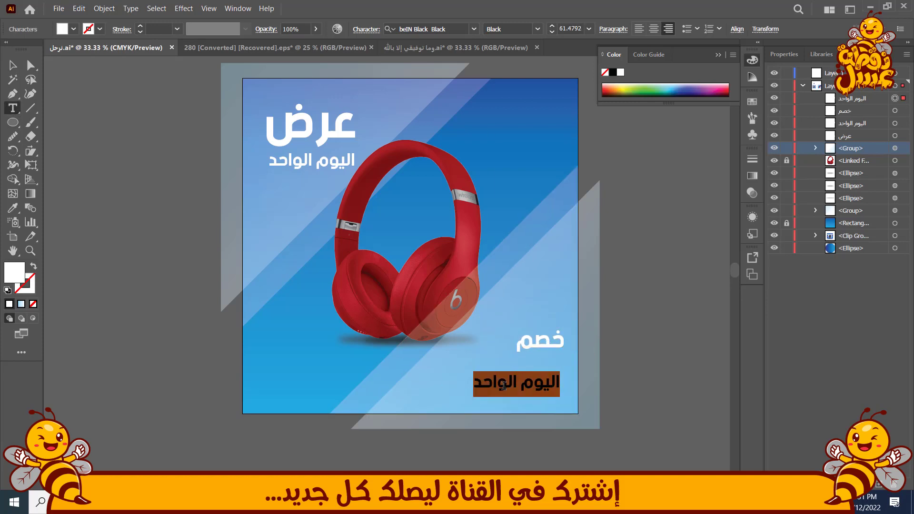
type("2")
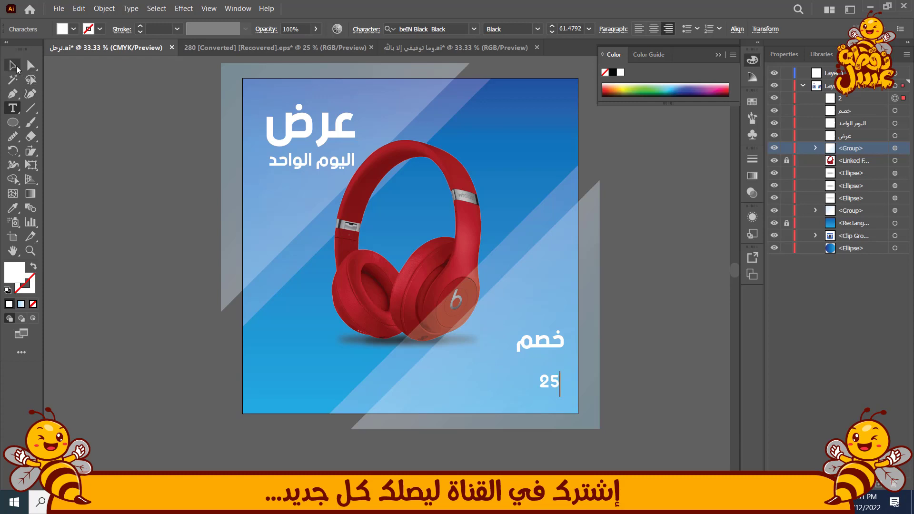
type("5")
left_click(13, 65)
left_click_drag(539, 399, 455, 381)
Step: Change the duplicate beside "25" to a matching "%" sign
key("t")
double_click(468, 374)
type("%")
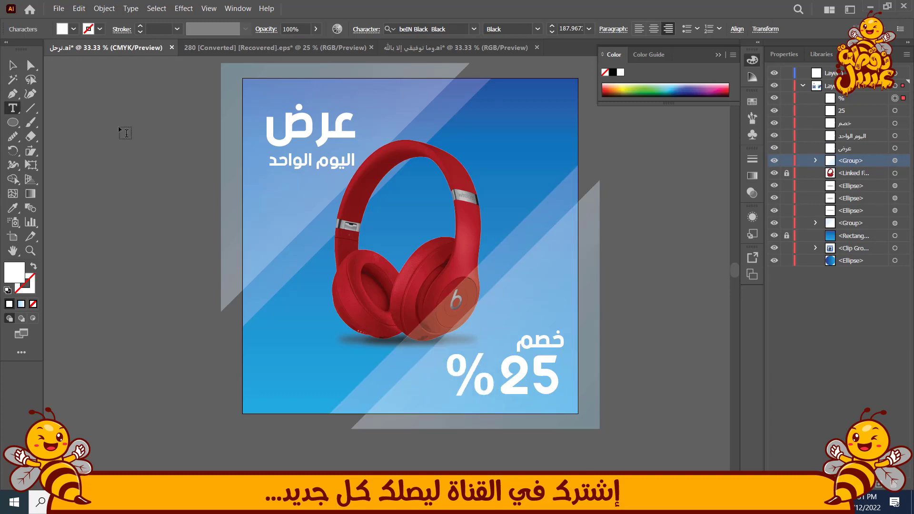
left_click(11, 65)
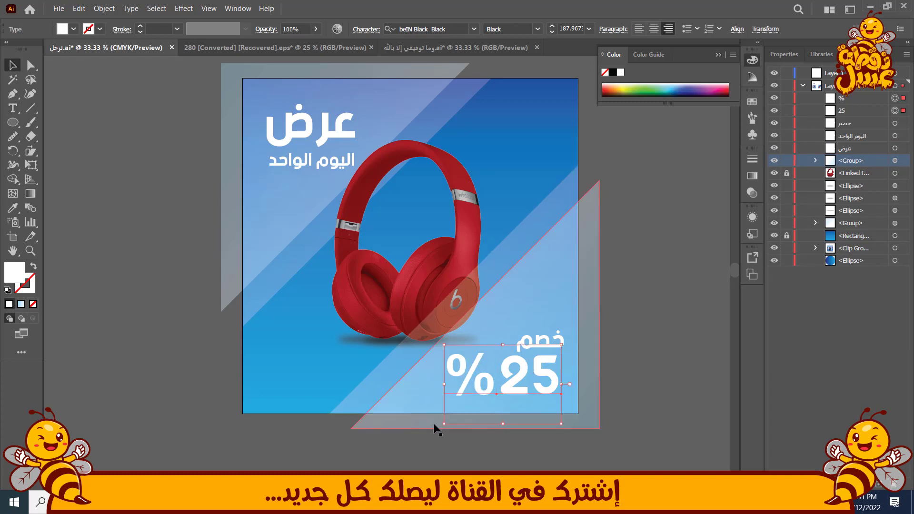
Step: Scale "25" and "%" down slightly together and align them with "خصم" in the square's lower-right corner
left_click_drag(445, 424, 456, 416, "shift")
left_click_drag(510, 382, 513, 390)
left_click_drag(526, 346, 524, 349)
left_click(655, 329)
left_click_drag(652, 326, 623, 342)
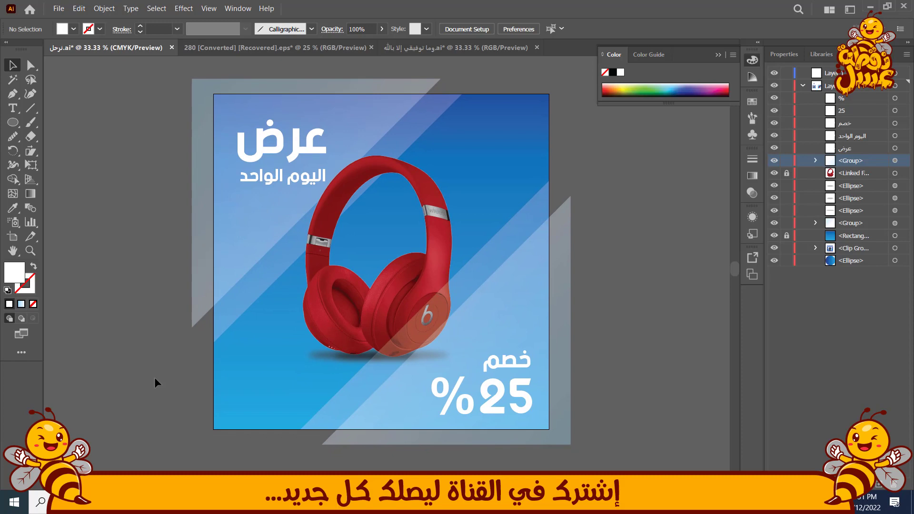
left_click_drag(164, 377, 169, 378)
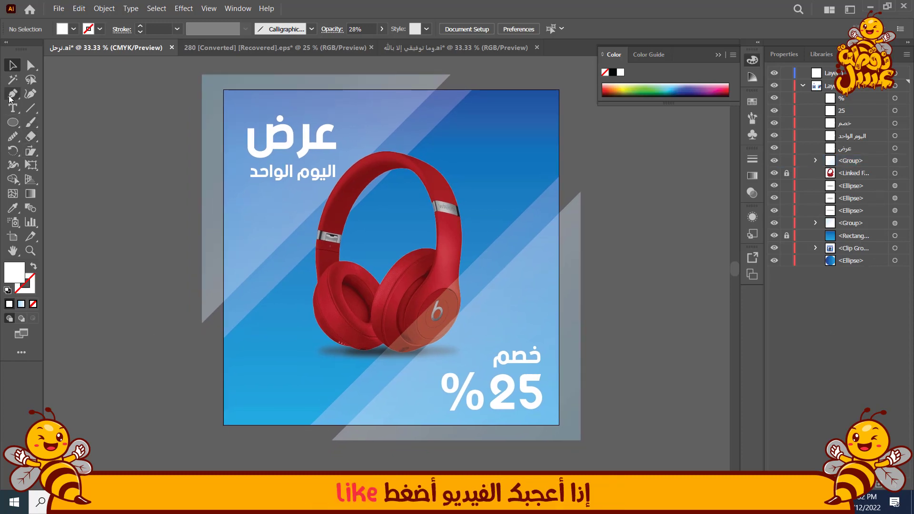
Step: Add a new text object in the square's upper-right area and enlarge it to about 42.3 pt
key("t")
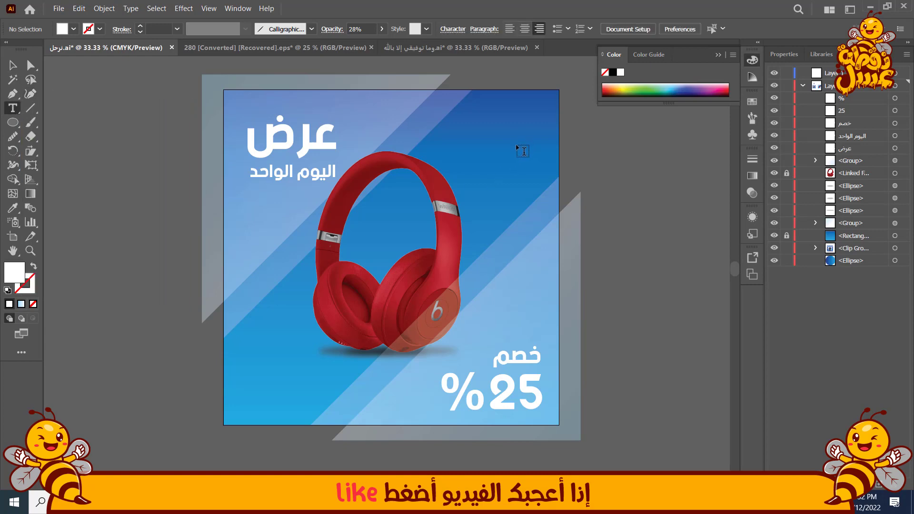
left_click(523, 151)
left_click(10, 66)
scroll(525, 154, "up", 3)
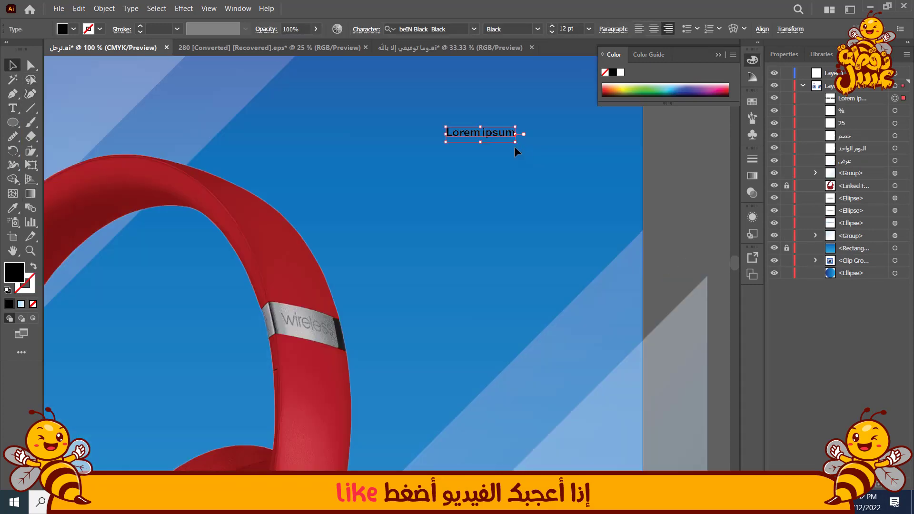
left_click_drag(516, 144, 691, 253)
left_click_drag(569, 144, 447, 150)
Step: Replace the placeholder text beside the headband with "أقوى أداء"
left_click(13, 109)
triple_click(410, 164)
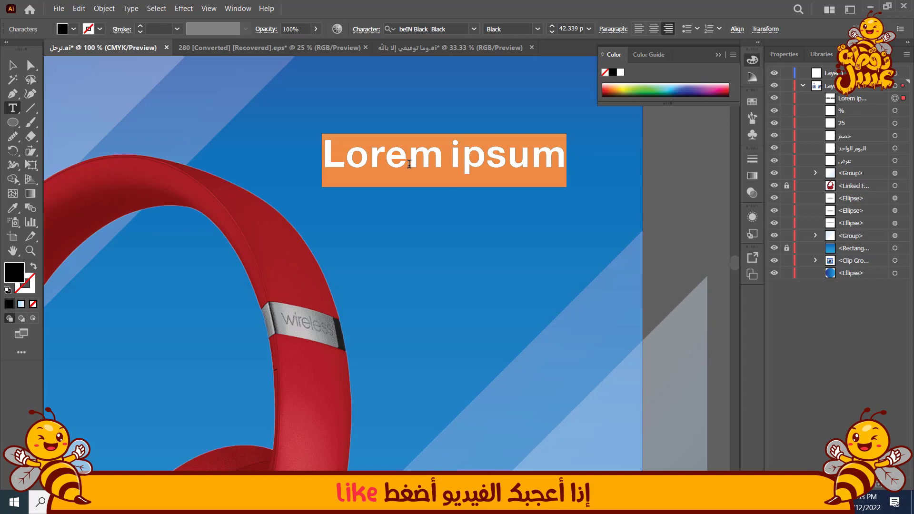
type("أقوي أ")
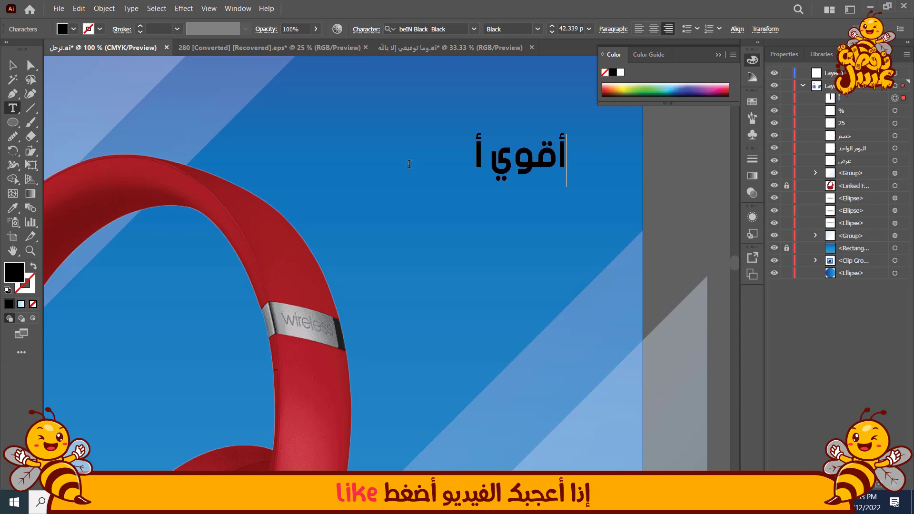
key("BackSpace")
key("BackSpace")
key("BackSpace")
key("BackSpace")
key("BackSpace")
type("ى أداء")
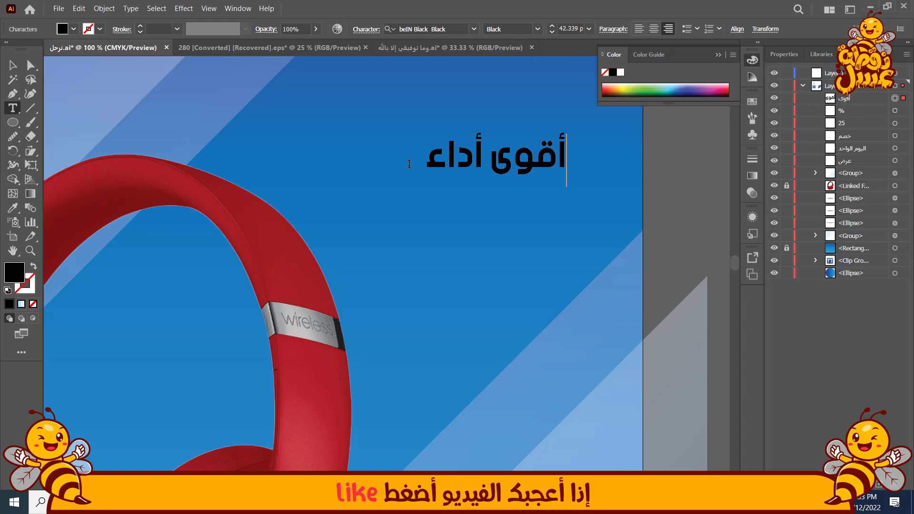
Step: Fill the "أقوى أداء" text white and move it closer to the headband
left_click(15, 67)
scroll(435, 195, "down", 3)
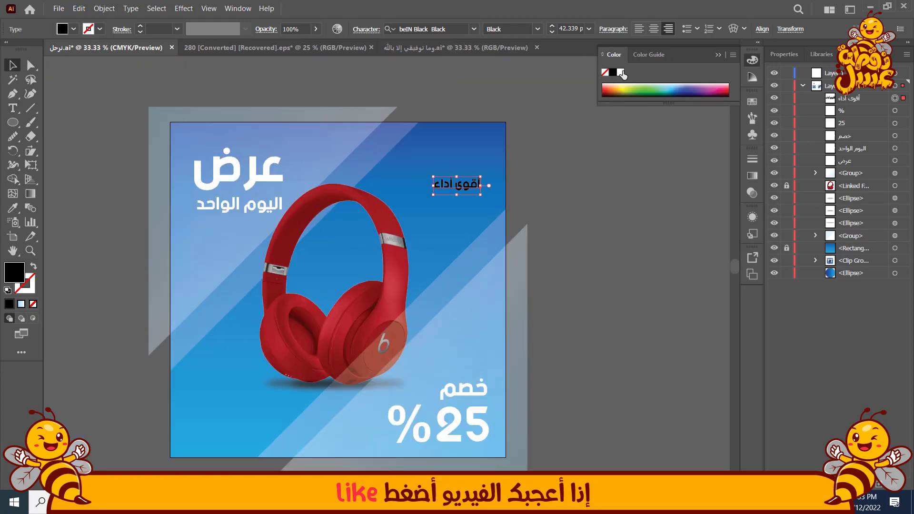
left_click(620, 72)
scroll(422, 211, "up", 2)
left_click_drag(449, 179, 396, 171)
left_click(683, 174)
Step: Draw a white 4 pt callout line curving along the headband's outer edge, with a straight diagonal segment toward "أقوى أداء"
key("p")
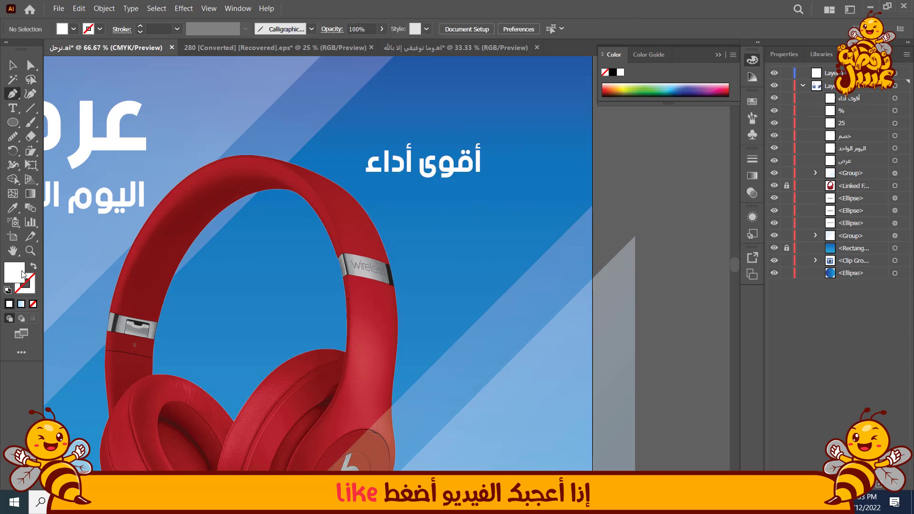
scroll(344, 220, "up", 3)
left_click(361, 130)
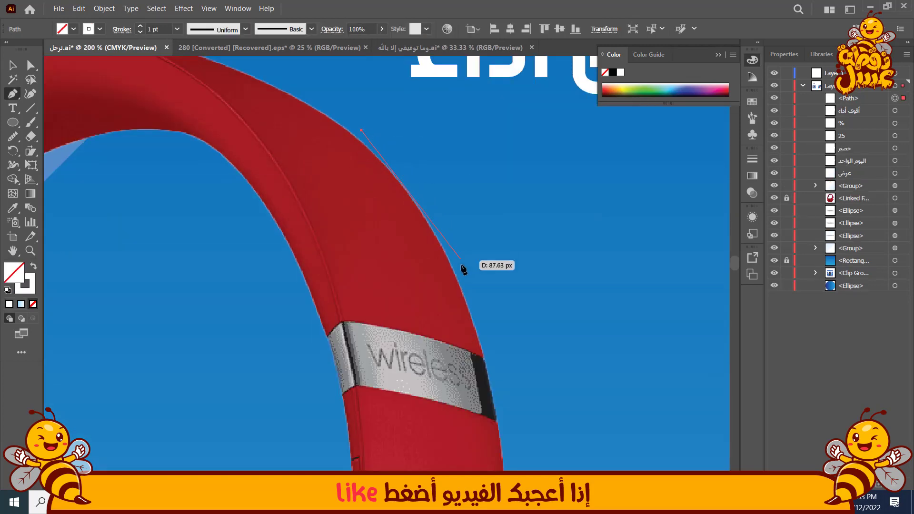
left_click_drag(504, 414, 504, 414)
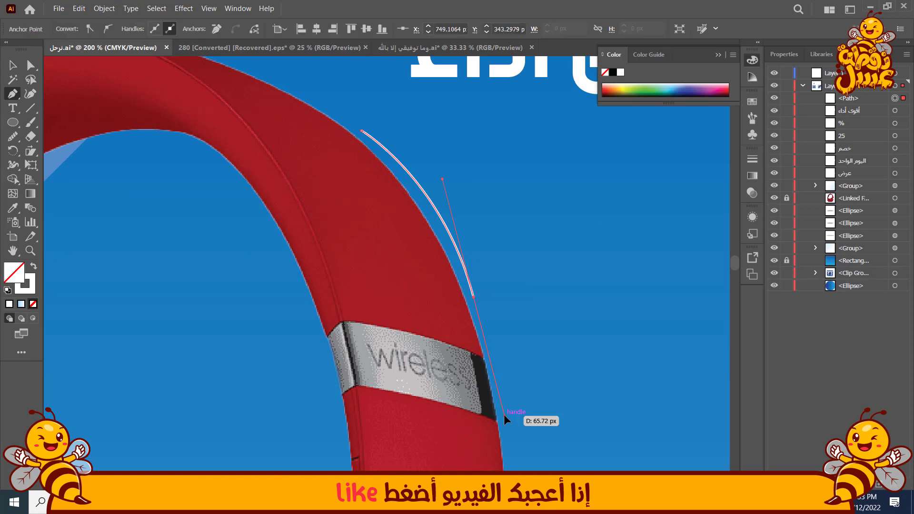
left_click(777, 56)
left_click(823, 198)
left_click(823, 198)
left_click(822, 198)
scroll(320, 184, "up", 3)
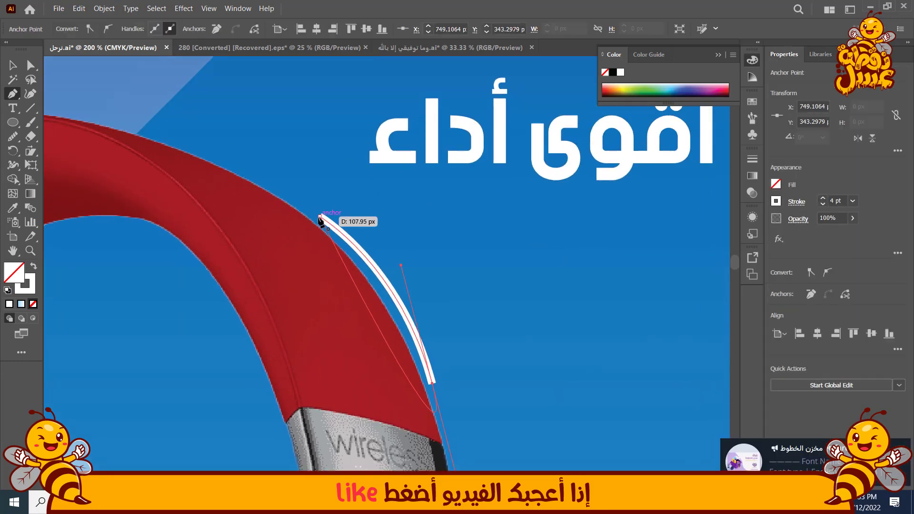
left_click_drag(320, 218, 360, 166)
left_click(359, 165)
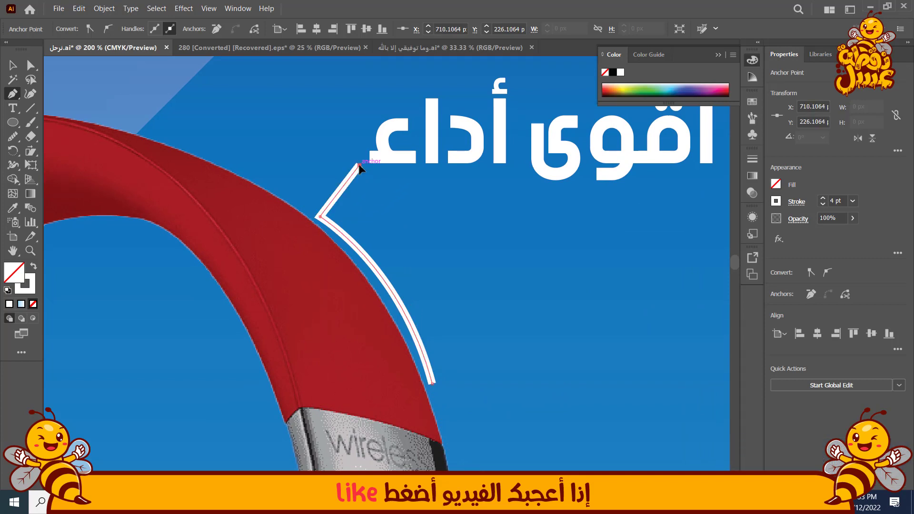
Step: Draw a small white circle centred on the callout line's end beside the text and enlarge it
left_click_drag(359, 166, 362, 171)
left_click(21, 62)
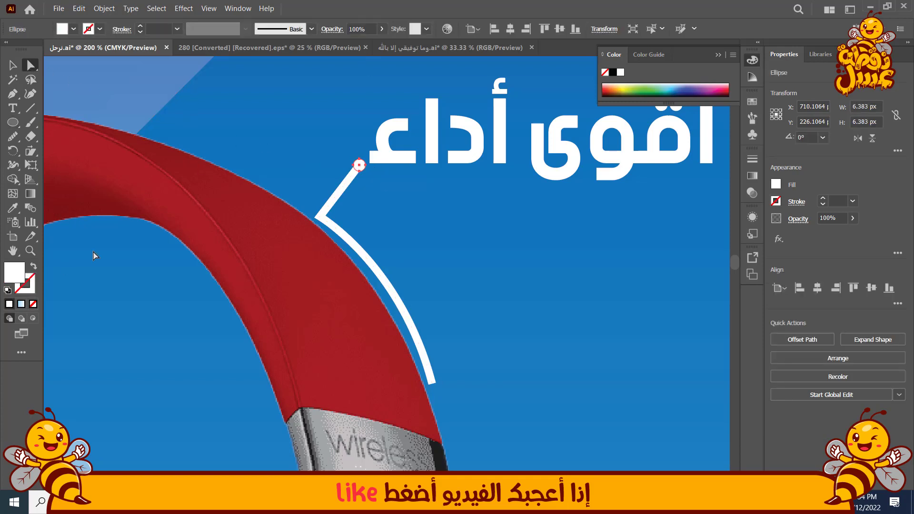
left_click(34, 268)
scroll(326, 166, "up", 2)
key("v")
left_click_drag(404, 176, 412, 185)
Step: Shorten the callout's diagonal segment and set the circle on its new end, clear of the text
key("a")
left_click(316, 188)
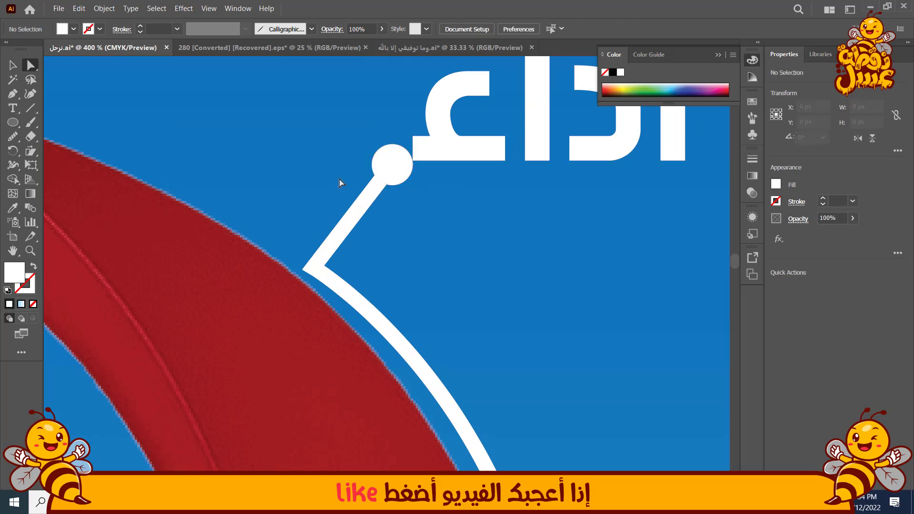
left_click(400, 172)
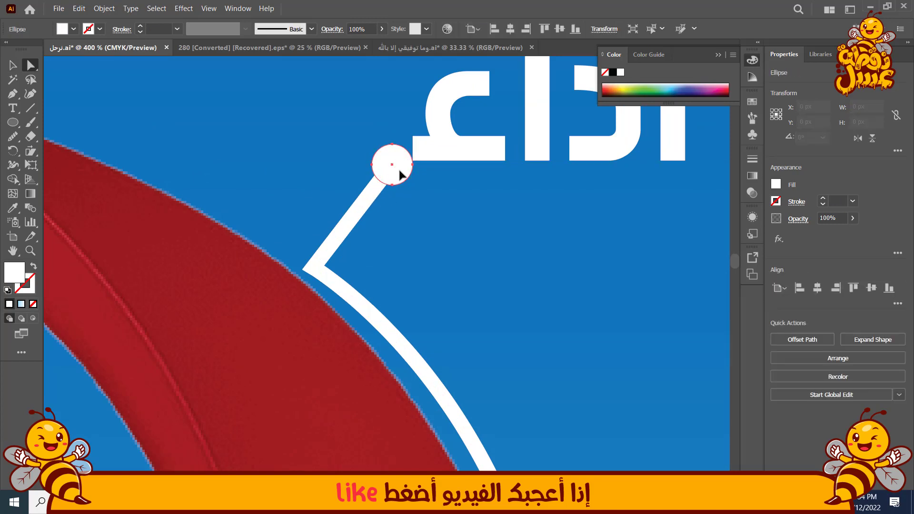
left_click(368, 199, "shift")
left_click_drag(398, 170, 432, 211)
left_click(387, 176)
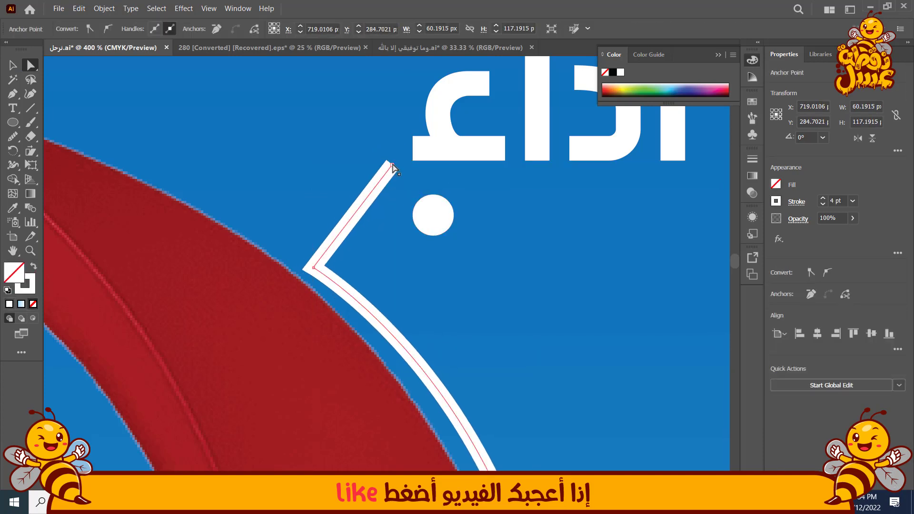
left_click_drag(393, 168, 387, 200)
scroll(386, 201, "down", 7)
left_click(593, 201)
scroll(464, 180, "up", 2)
scroll(462, 175, "up", 1)
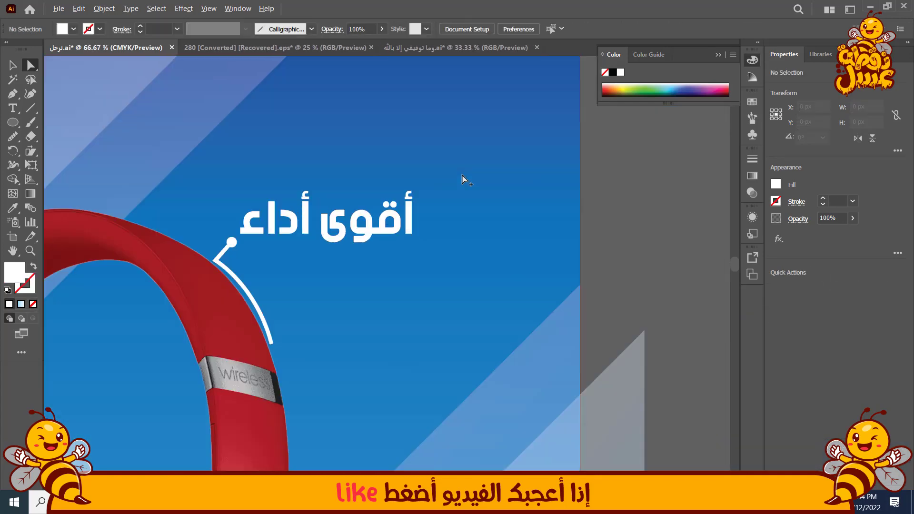
Step: Select the callout line, its circle and the "أقوى أداء" text together and shift them slightly away from the headband
left_click(247, 292)
key("v")
left_click(254, 247)
left_click(241, 281)
left_click(252, 256)
scroll(252, 255, "up", 1)
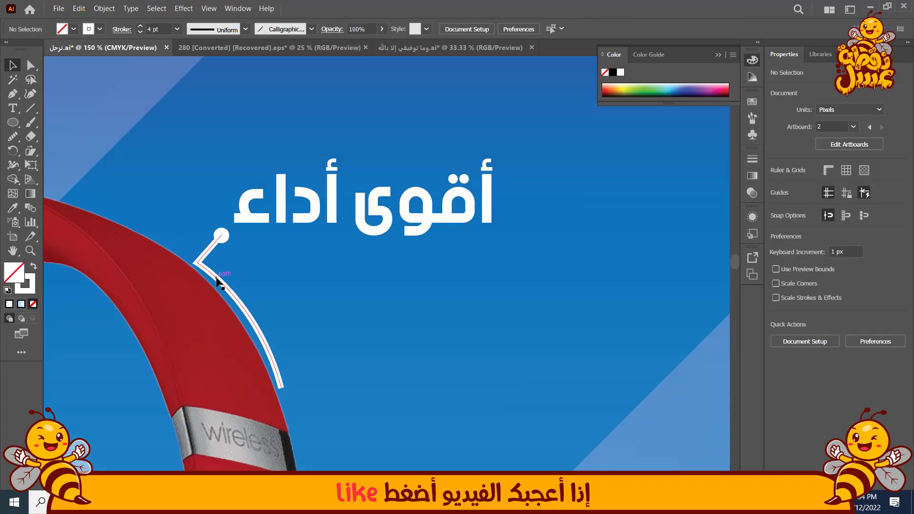
left_click(224, 235)
left_click(229, 291, "shift")
left_click(282, 214, "shift")
left_click_drag(283, 215, 291, 209)
left_click(399, 268)
Step: Draw a curved path along the left ear cup's outer edge and copy the headband callout's white 4 pt stroke onto it
scroll(398, 269, "down", 3)
left_click_drag(572, 279, 625, 166)
left_click_drag(183, 317, 218, 252)
scroll(235, 247, "up", 4)
left_click(247, 209)
left_click_drag(217, 304, 207, 134)
scroll(216, 232, "down", 2)
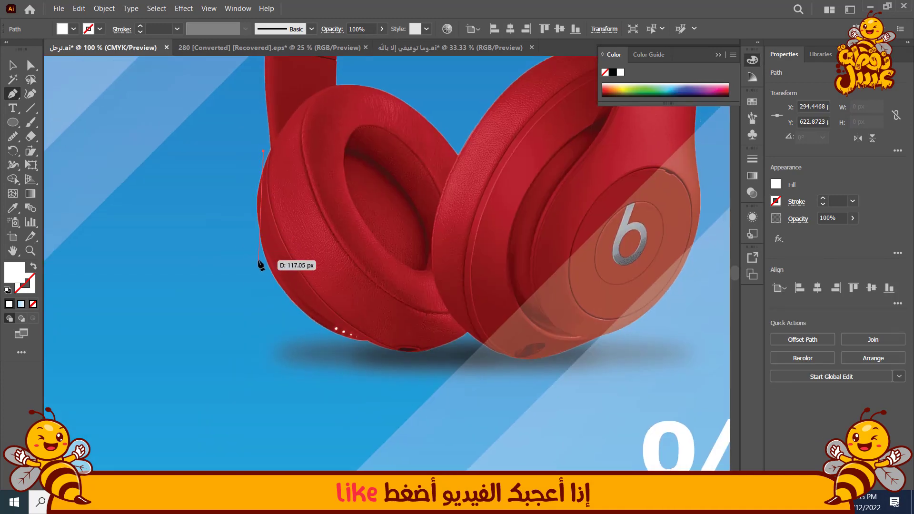
scroll(274, 299, "down", 3)
left_click_drag(274, 298, 253, 348)
key("i")
left_click(384, 189)
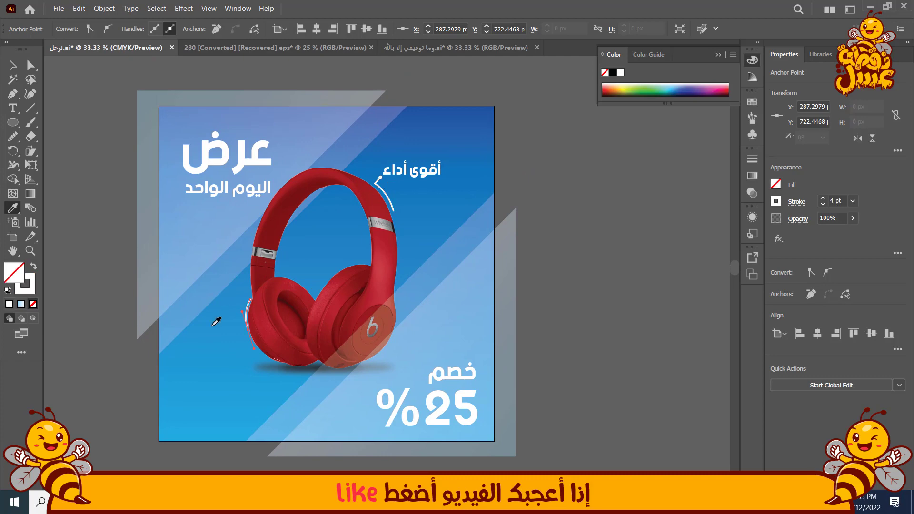
Step: Extend the ear cup curve's lower end with a horizontal segment outward and move the line slightly away from the ear cup
scroll(241, 330, "up", 3)
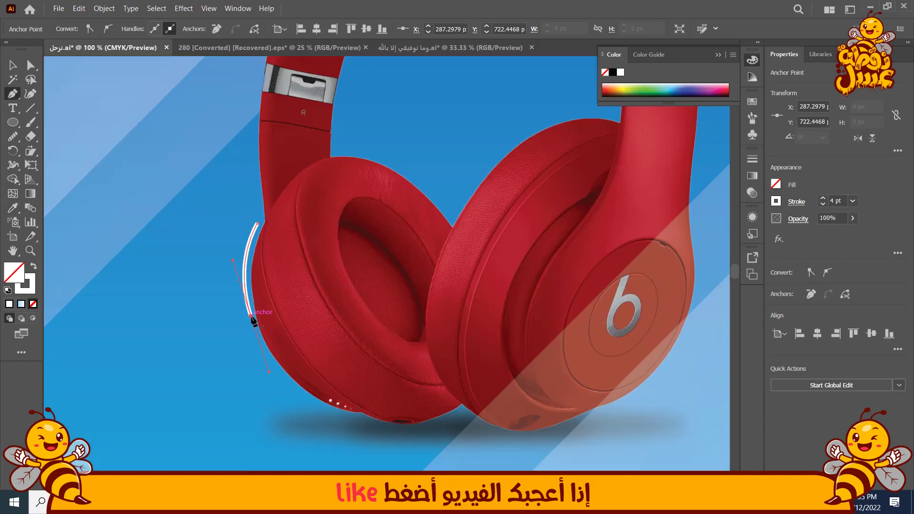
left_click(189, 316)
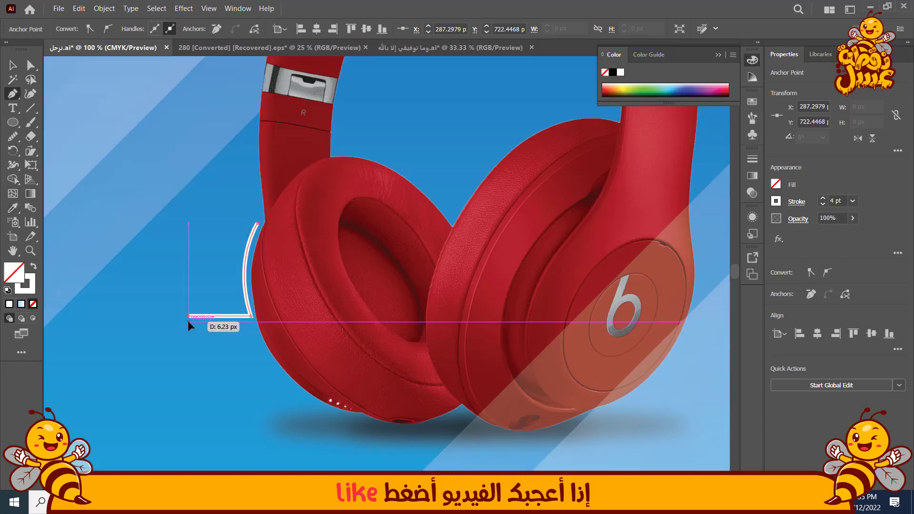
scroll(139, 324, "down", 5)
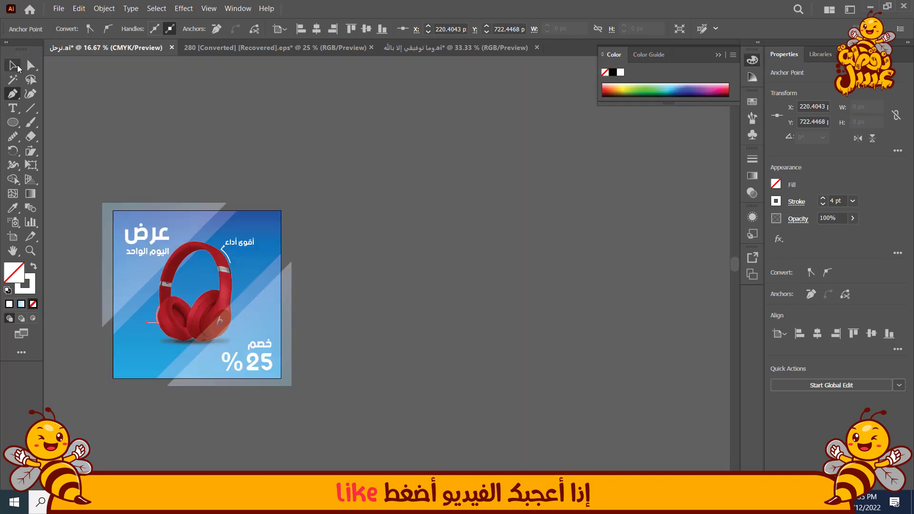
left_click(13, 66)
left_click(111, 143)
scroll(193, 334, "up", 4)
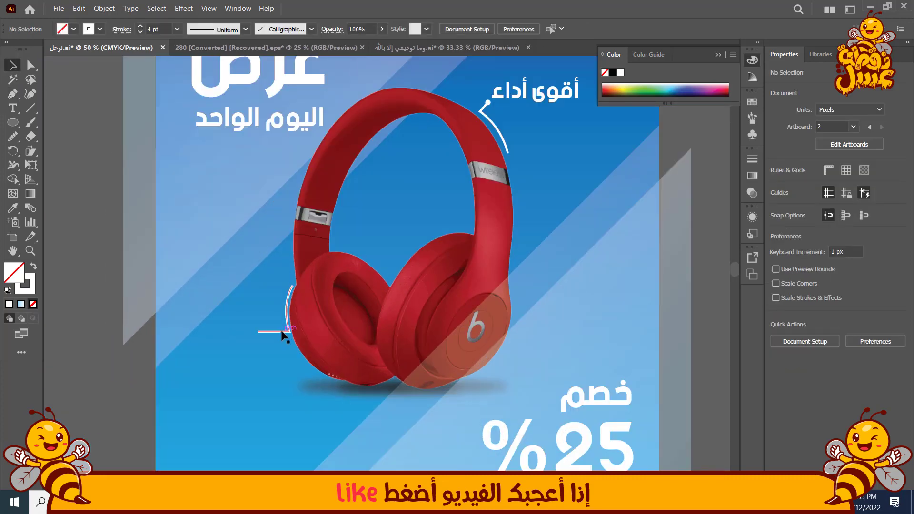
left_click(281, 334)
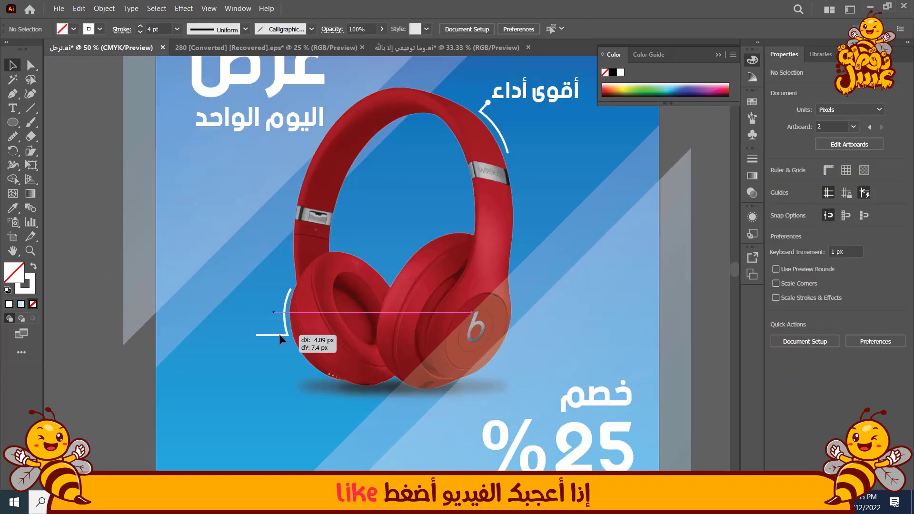
Step: Copy the headband callout's circle to the ear cup line's outer end and its "أقوى أداء" text above that line
left_click_drag(489, 101, 256, 336)
left_click(118, 399)
left_click_drag(81, 394, 88, 405)
left_click_drag(564, 101, 254, 326)
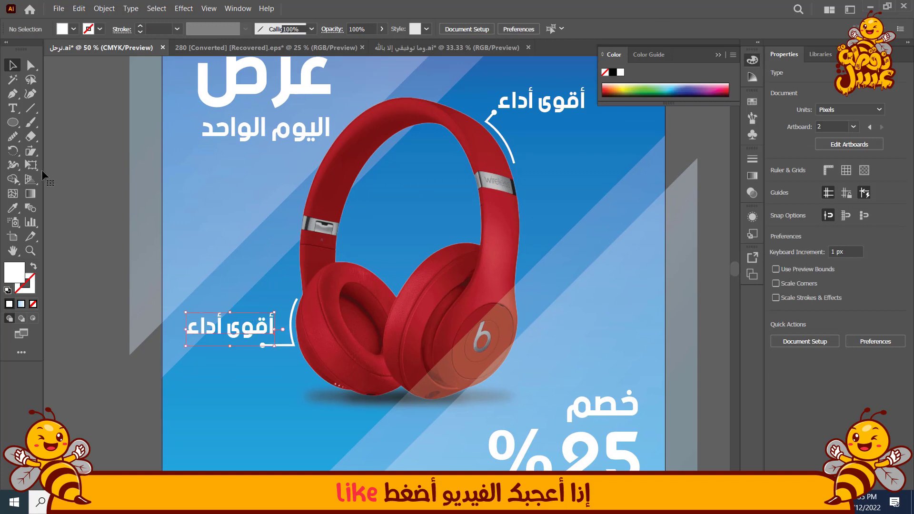
Step: Replace the copied text beside the ear cup with "متاح بألوان"
left_click(13, 108)
triple_click(227, 327)
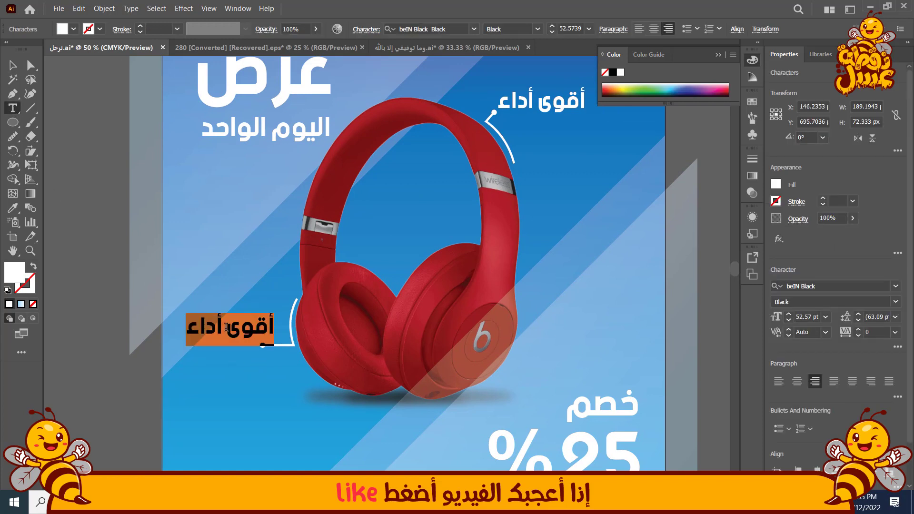
type("متاح بألوان")
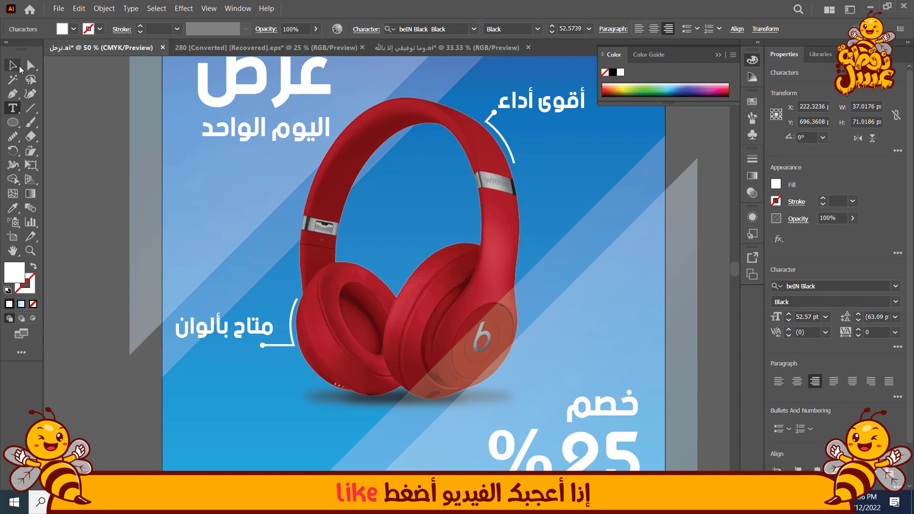
left_click(19, 67)
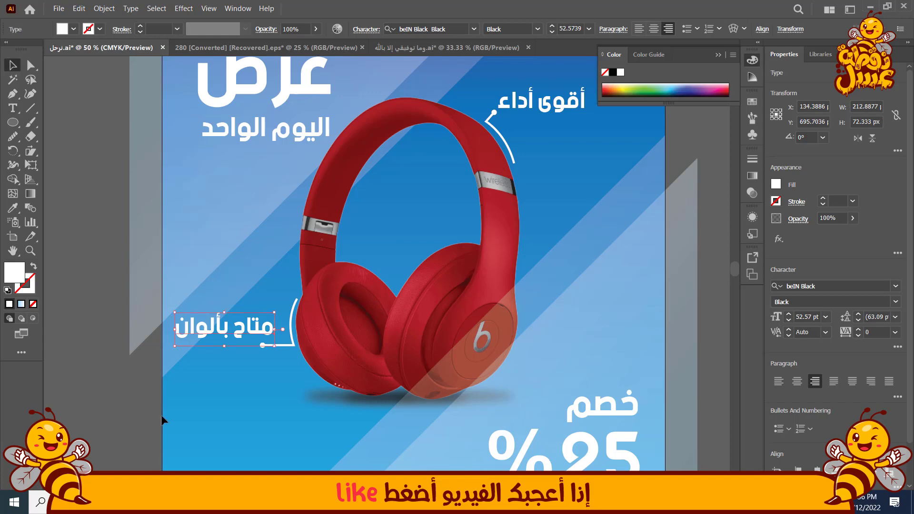
Step: Scale down the "متاح بألوان" text and adjust the ear cup callout line's anchor points to fit beside it
left_click_drag(176, 347, 231, 320)
scroll(272, 357, "up", 3)
left_click(253, 336, "shift")
key("a")
left_click_drag(344, 215, 334, 212)
left_click_drag(336, 354, 341, 353)
left_click_drag(313, 271, 298, 264)
scroll(262, 283, "down", 3)
left_click(139, 354)
Step: Draw a small circle about 22 px wide under the "متاح بألوان" text and fill it with red sampled from the headphones
scroll(224, 327, "up", 3)
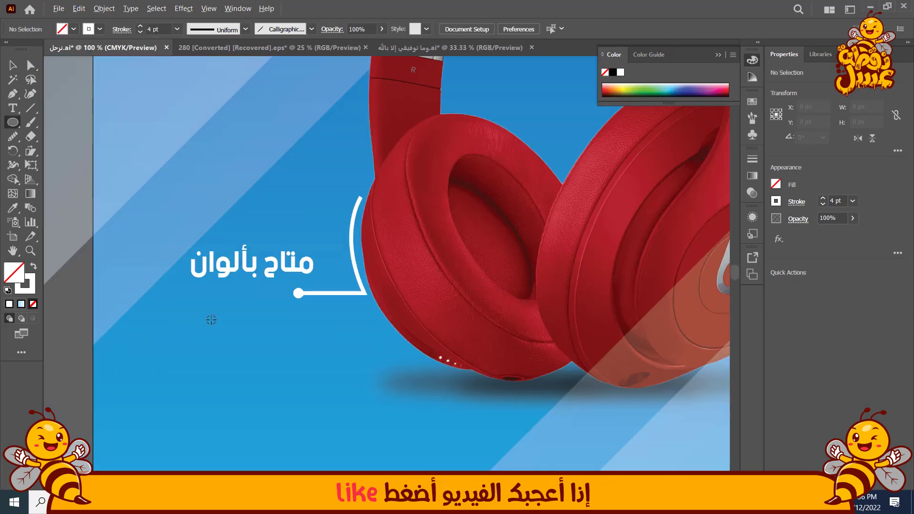
left_click_drag(181, 280, 194, 295)
key("i")
left_click(514, 248)
left_click(12, 66)
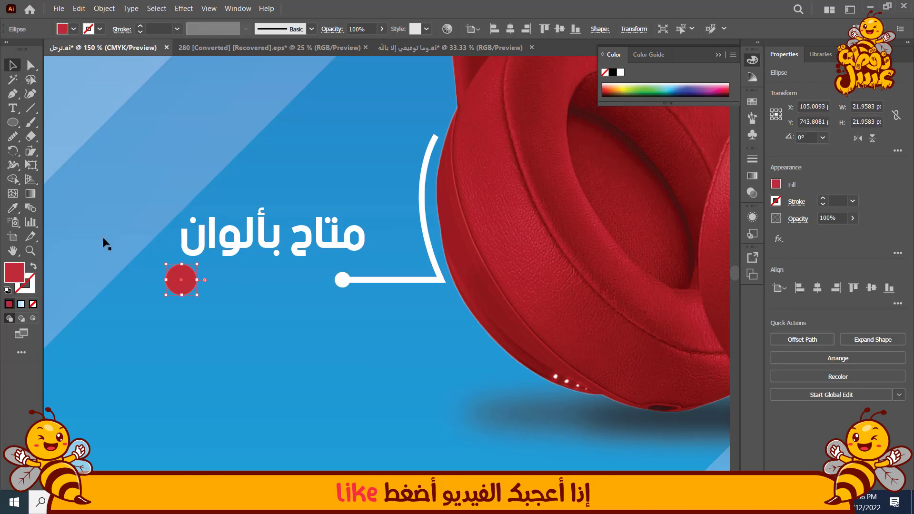
Step: Copy the red circle into a row of three under the text and fill the middle one with dark grey 262626
left_click_drag(177, 281, 249, 285)
double_click(11, 276)
left_click_drag(409, 247, 299, 297)
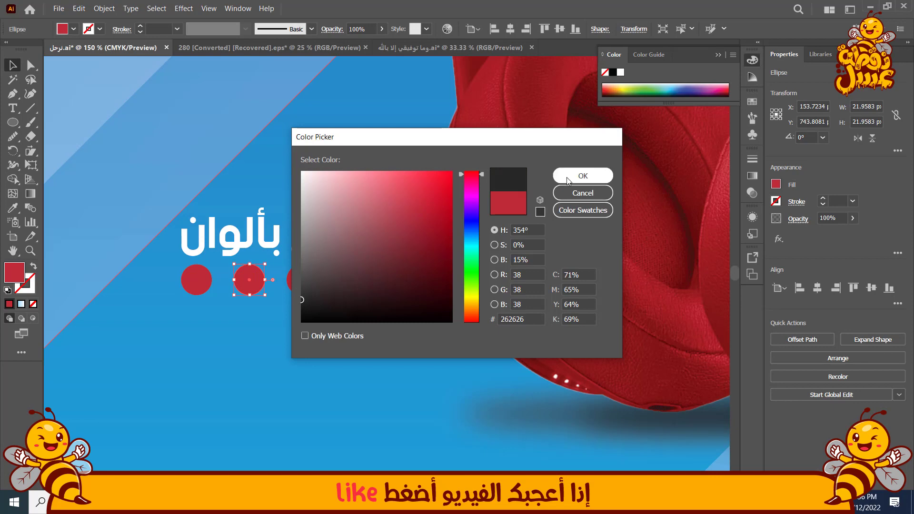
left_click(568, 181)
Step: Fill the third colour circle, nearest the callout line, with bright yellow
key("a")
left_click(293, 280)
double_click(14, 275)
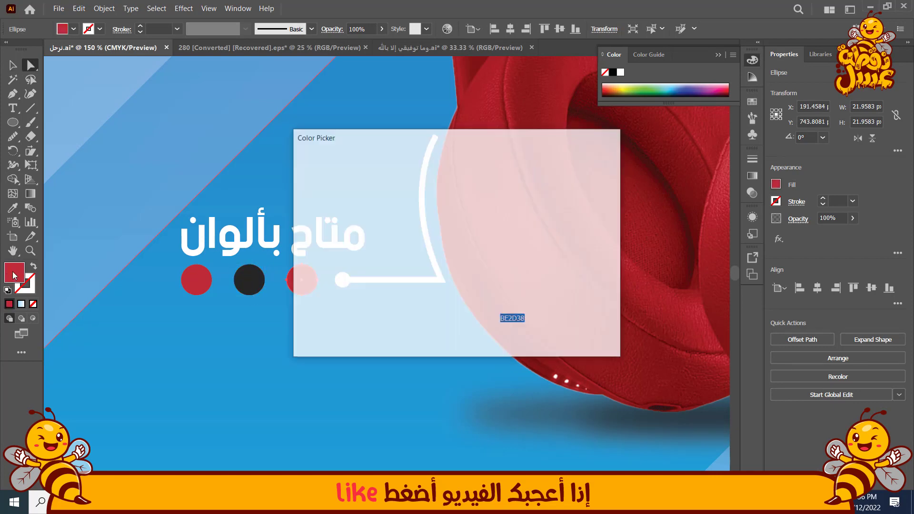
left_click_drag(478, 246, 473, 306)
left_click(444, 173)
left_click(582, 175)
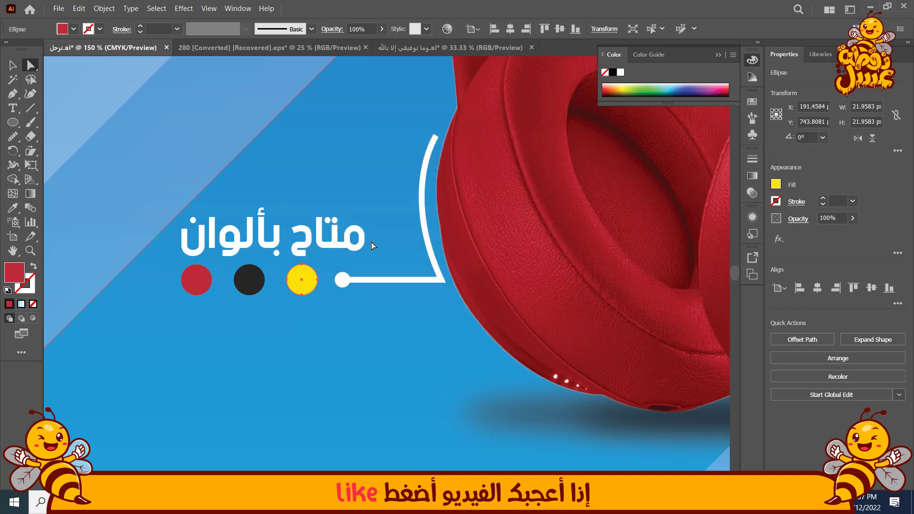
Step: Draw a long, thin rectangle with the light blue gradient fill across the post, extending past both sides of the artboard
key("ctrl+minus")
key("ctrl+minus")
key("ctrl+minus")
key("ctrl+minus")
left_click(106, 235)
left_click_drag(106, 234, 98, 291)
left_click_drag(528, 116, 535, 134)
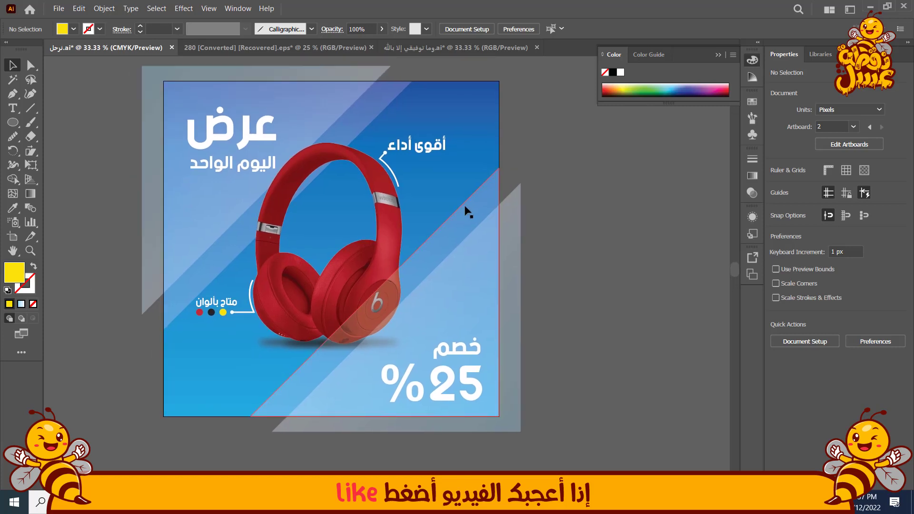
left_click(473, 216)
left_click(520, 149)
mouse_move(660, 140)
left_mouse_down()
mouse_move(612, 224)
mouse_move(234, 200)
mouse_move(132, 182)
left_mouse_up()
Step: Move the rectangle's end anchors to slant it into a diagonal band rising from the artboard's lower left to its upper right
left_click(12, 65)
left_click_drag(212, 162, 165, 411)
key("a")
left_click(612, 390)
left_click_drag(612, 390, 509, 80)
left_click_drag(575, 210, 585, 293)
left_click(621, 166, "shift")
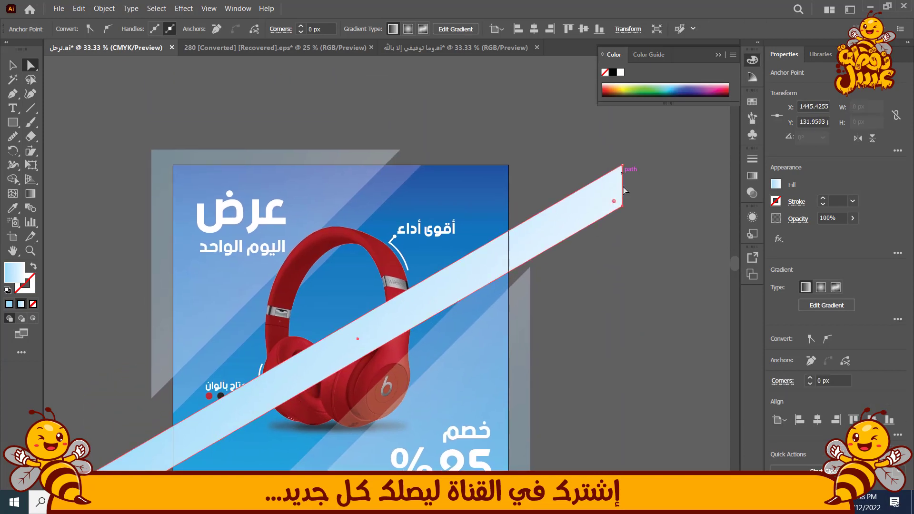
left_click_drag(619, 176, 561, 109)
left_click_drag(627, 433, 593, 293)
left_click_drag(56, 394, 67, 327)
left_click_drag(61, 375, 79, 420)
left_click_drag(84, 339, 130, 404)
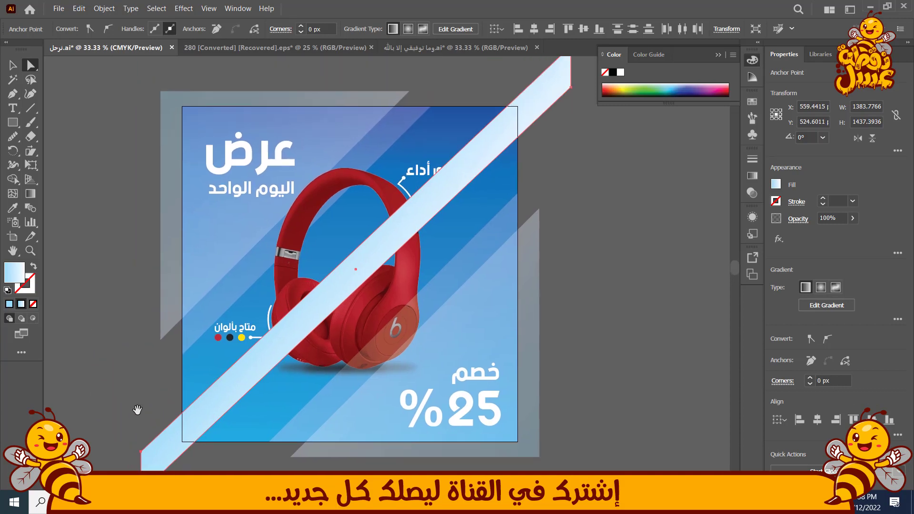
Step: Move the diagonal band below the headphones and their shadow ellipses in the layer order and set its opacity to 28%
key("F7")
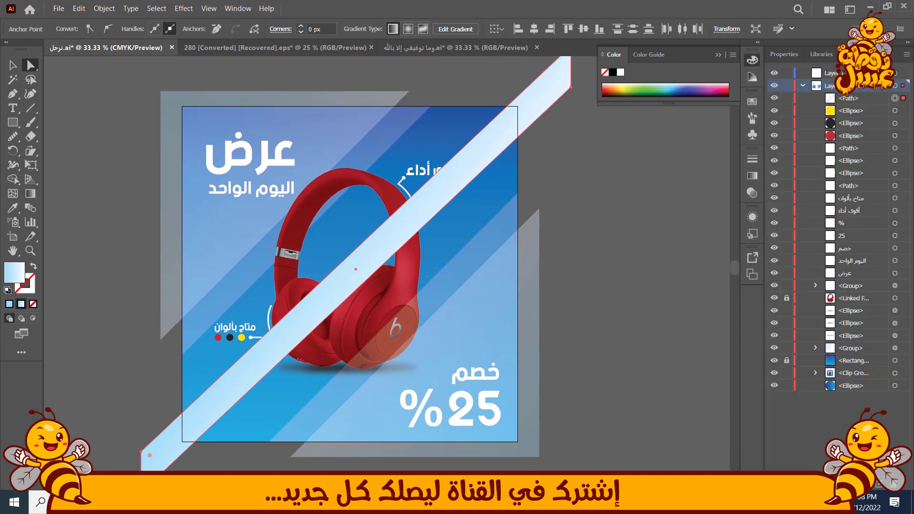
left_click_drag(851, 102, 865, 342)
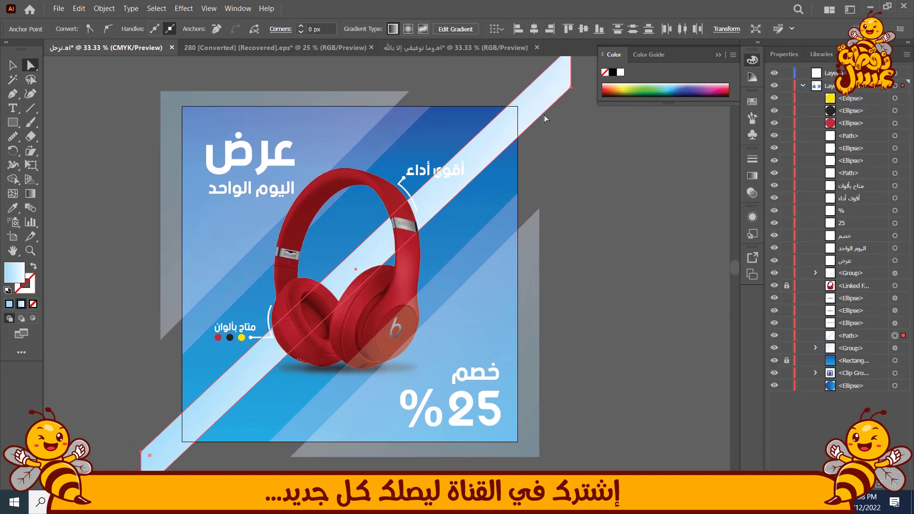
left_click(255, 30)
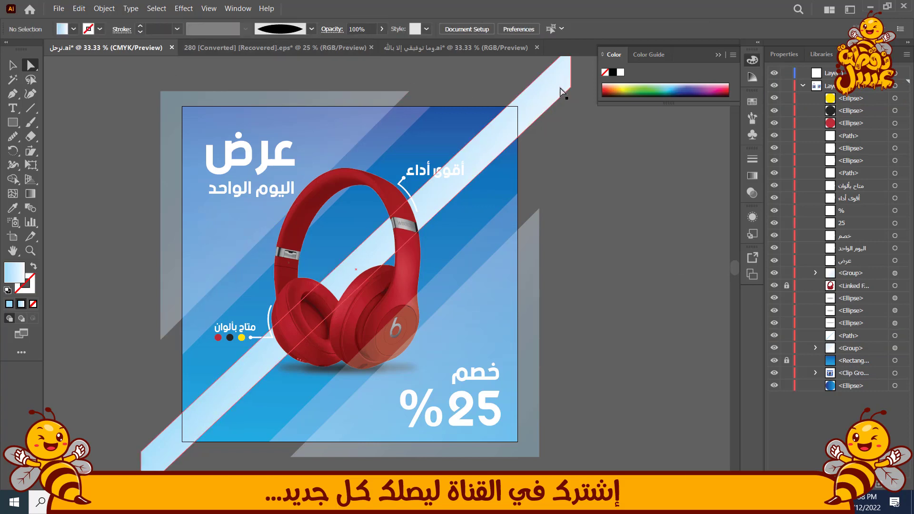
left_click(382, 29)
left_click_drag(379, 43, 344, 44)
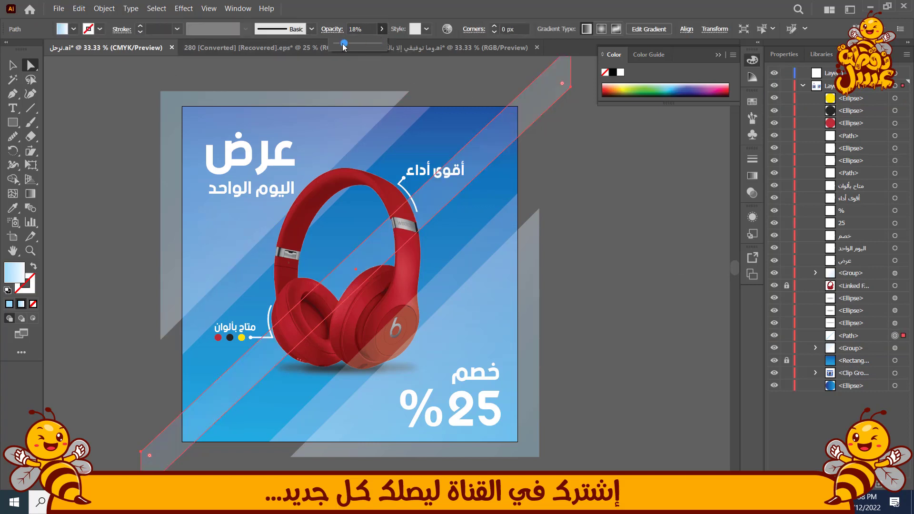
left_click(430, 210)
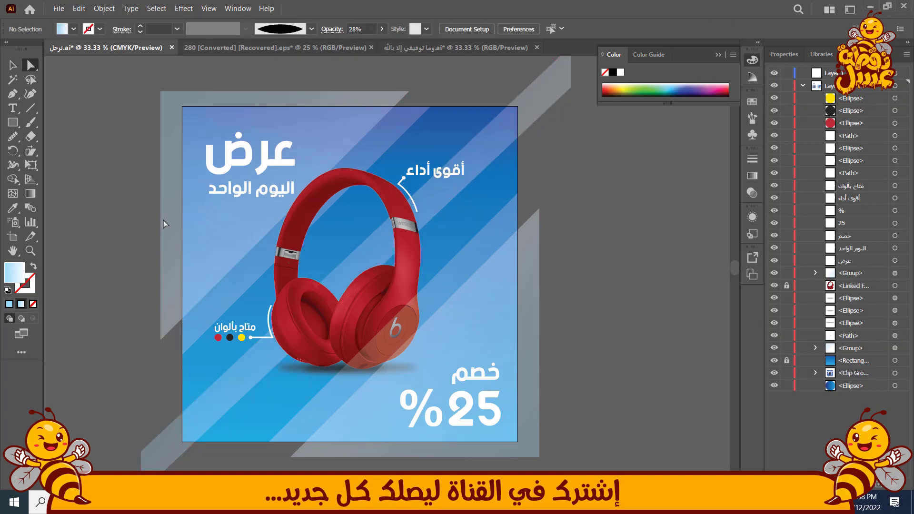
Step: Duplicate the diagonal band and enlarge the copy so it extends beyond the original at both ends
left_click(427, 204)
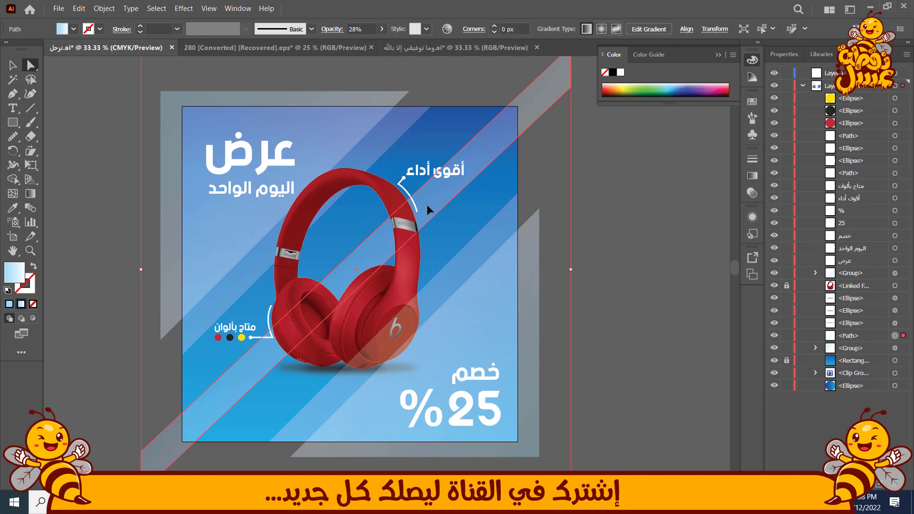
left_click(895, 349)
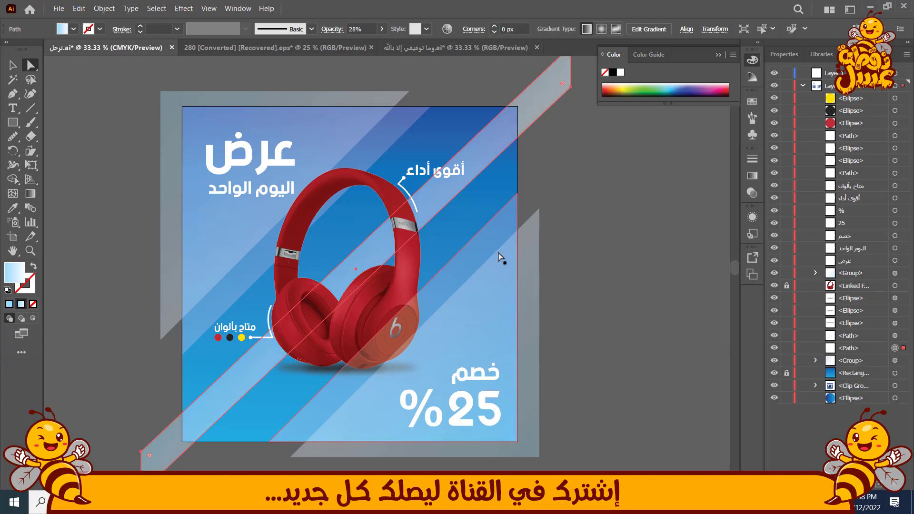
key("v")
scroll(574, 275, "down", 3)
left_click_drag(576, 359, 693, 381)
left_click(690, 376)
scroll(600, 290, "up", 2)
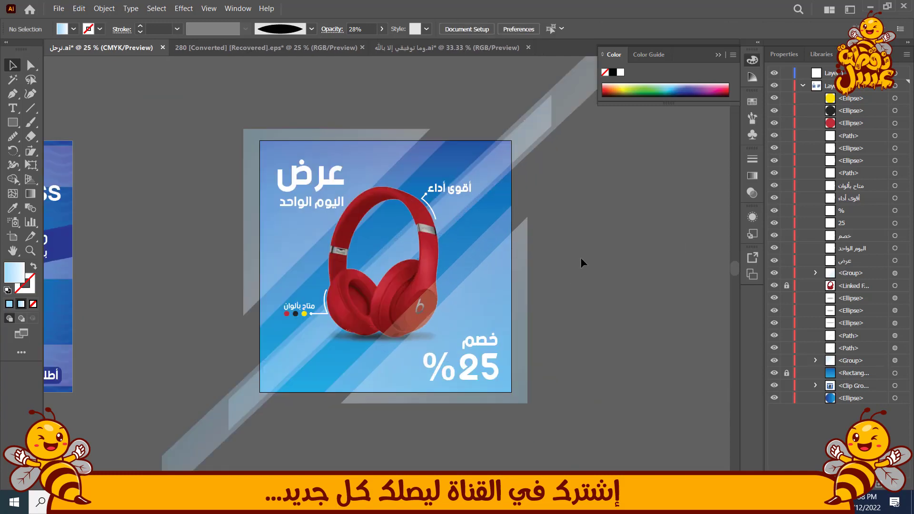
scroll(565, 232, "up", 1)
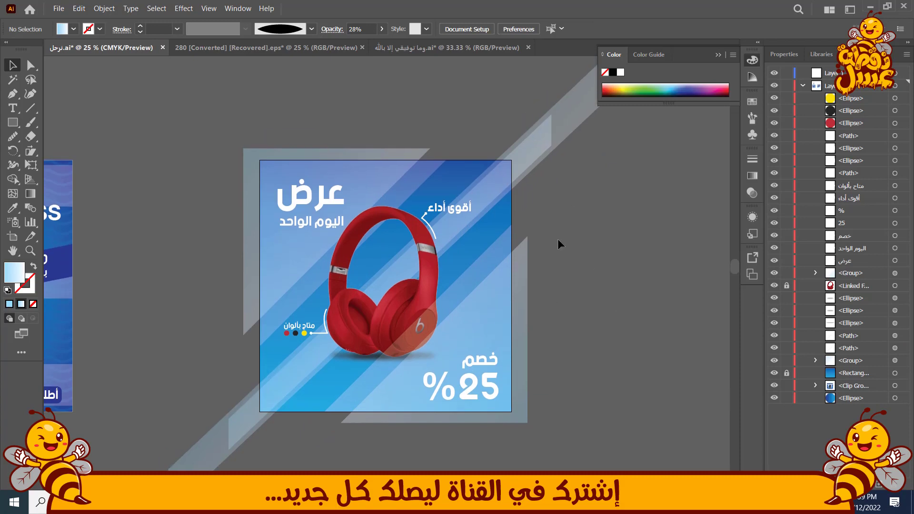
Step: Draw a large circle beside the artboard and turn its gradient fill into a 20 pt stroke
left_click(866, 374)
key("l")
left_click_drag(634, 220, 709, 294)
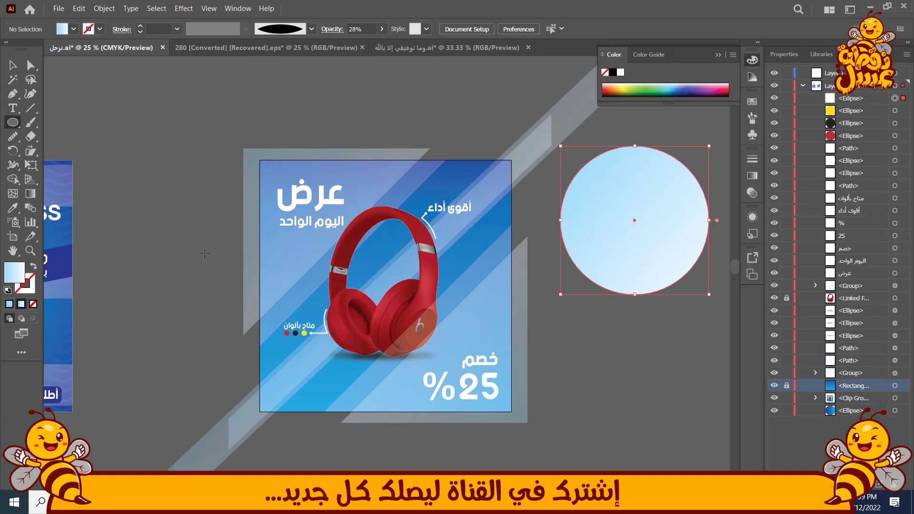
key("shift+x")
left_click(141, 27, "shift")
left_click(141, 27, "shift")
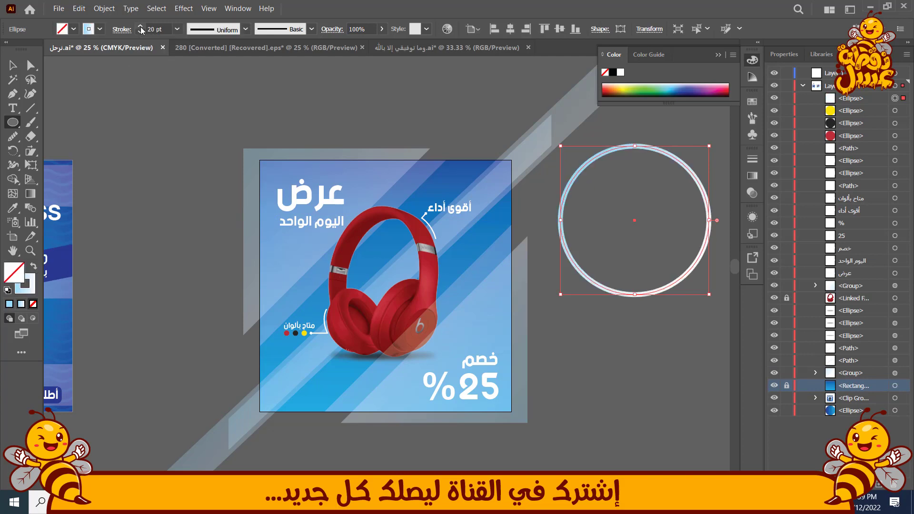
Step: Apply a smooth Zig Zag effect with absolute size and 4 ridges per segment to the circle, enlarging the ridges
key("v")
left_click(123, 100)
left_click(636, 147)
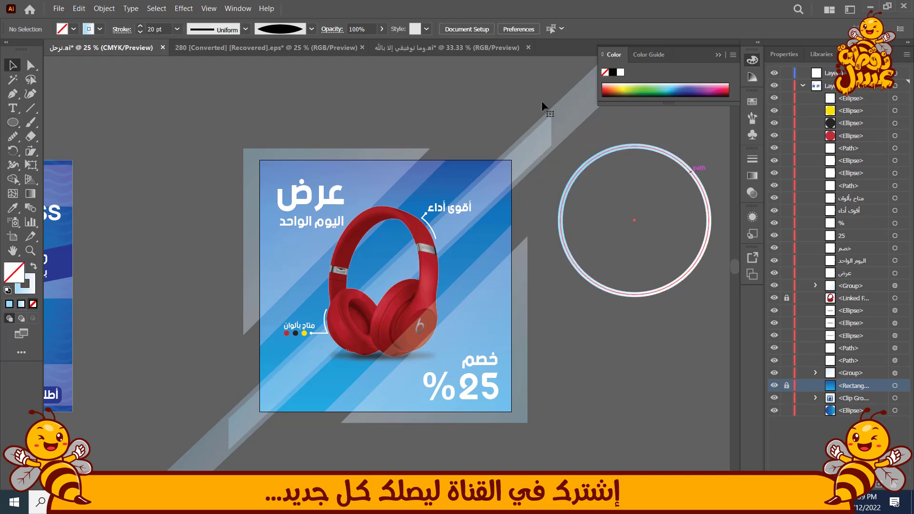
left_click(176, 9)
mouse_move(235, 115)
left_click(349, 184)
left_click(428, 278)
left_click_drag(432, 234, 438, 236)
left_click_drag(435, 201, 455, 201)
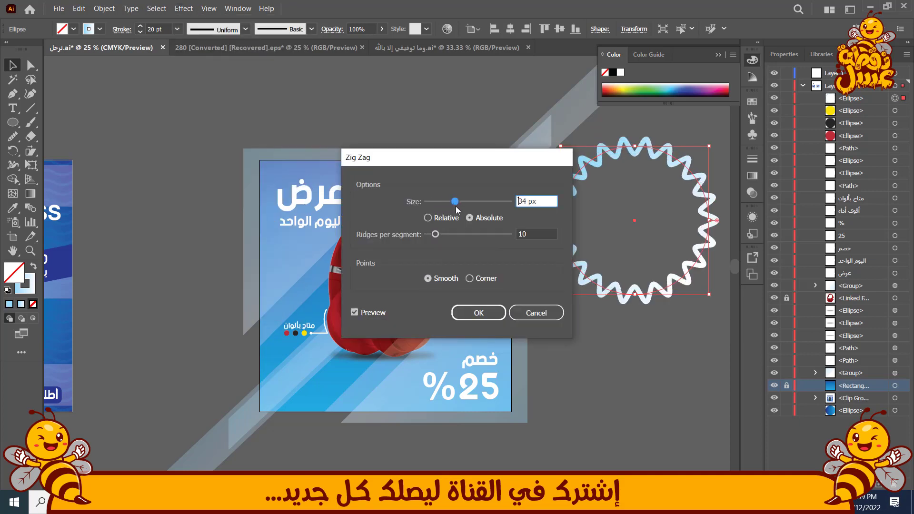
left_click(436, 234)
left_click_drag(433, 238, 431, 236)
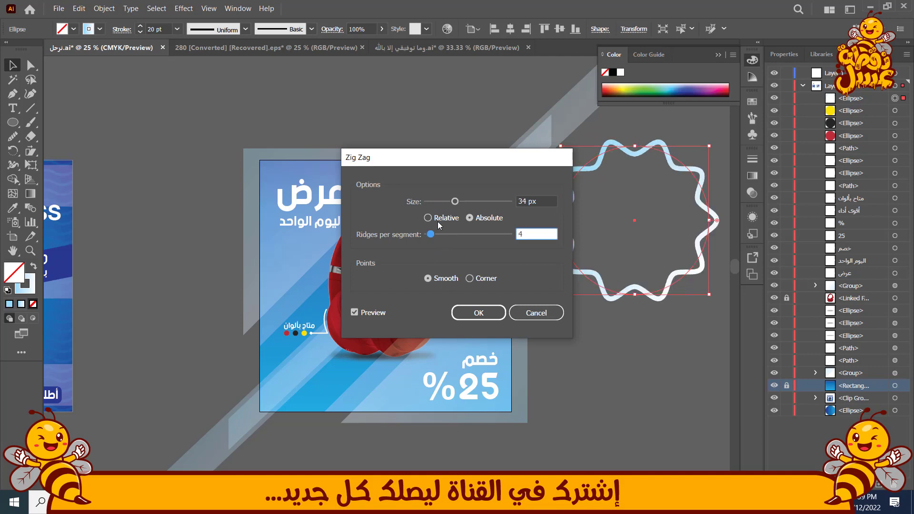
left_click_drag(455, 202, 465, 204)
left_click(478, 313)
Step: Expand the appearance of the zigzag circle and expand its stroke into filled shapes
left_click(104, 9)
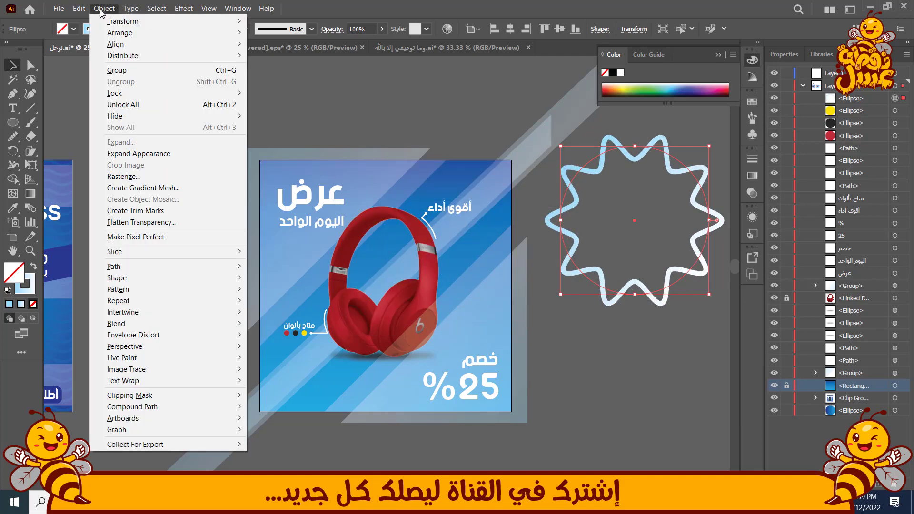
left_click(138, 153)
left_click(104, 9)
left_click(121, 142)
left_click(428, 319)
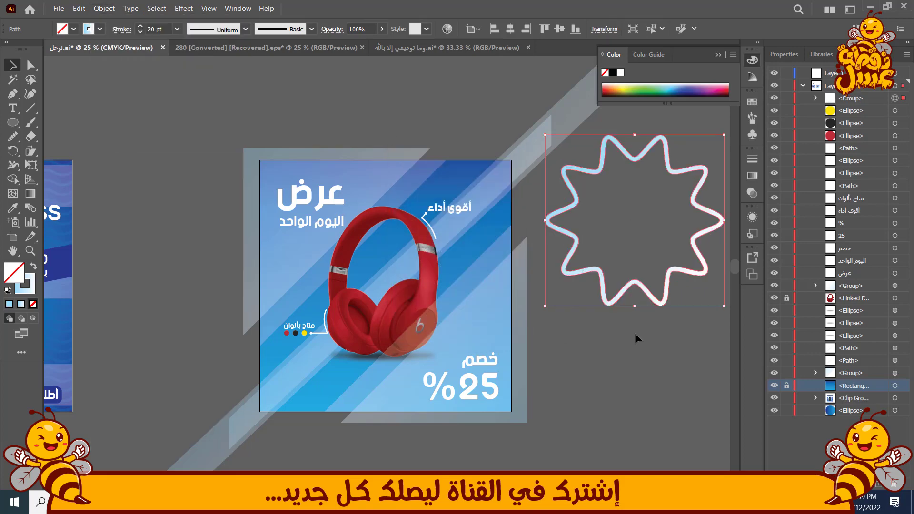
Step: Move the wavy star outline over the artboard's upper-right corner and place it just above the background rectangle in the layer order
left_click_drag(617, 300, 537, 257)
left_click_drag(859, 109, 860, 380)
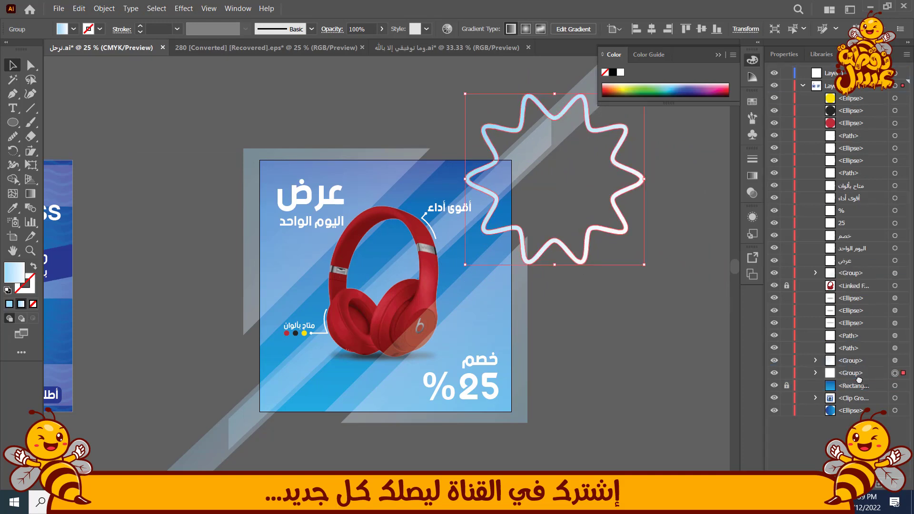
Step: Change the wavy star gradient's start colour to dark blue and try a dark swatch for its white end stop
left_click(681, 87)
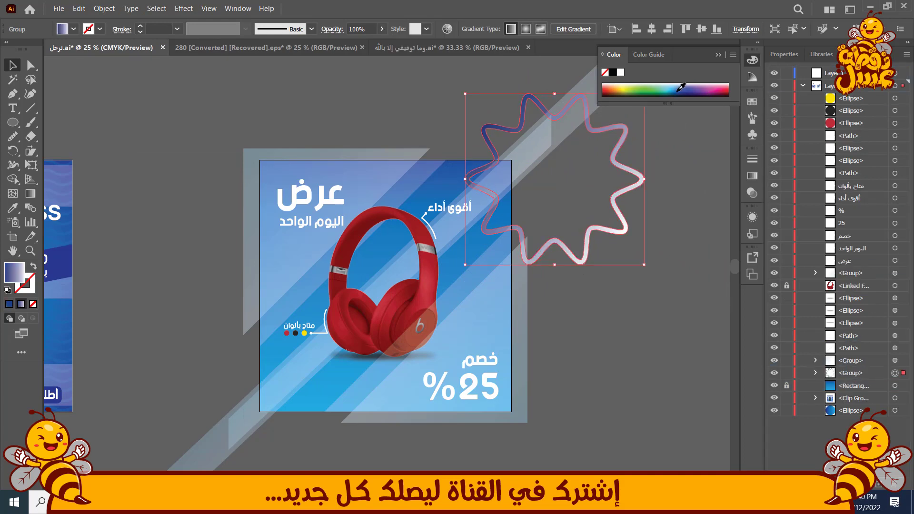
left_click(751, 176)
left_click(716, 265)
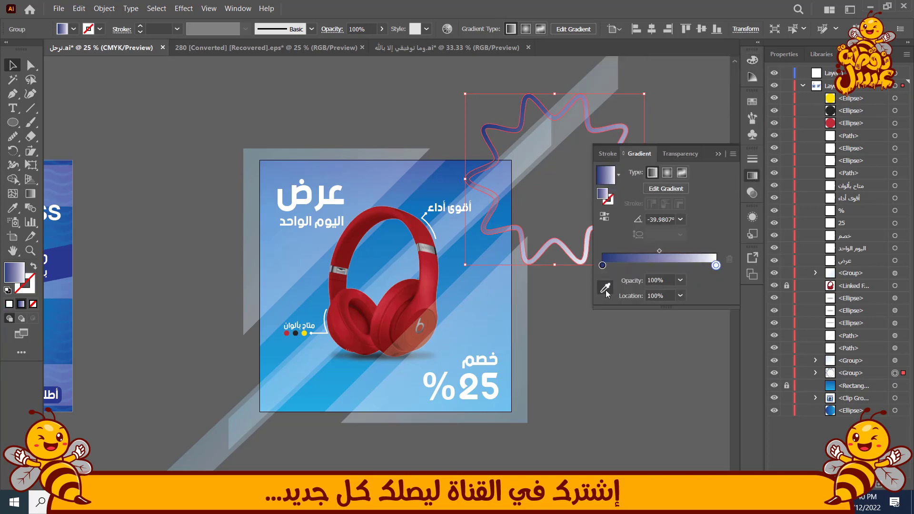
double_click(713, 266)
left_click(563, 329)
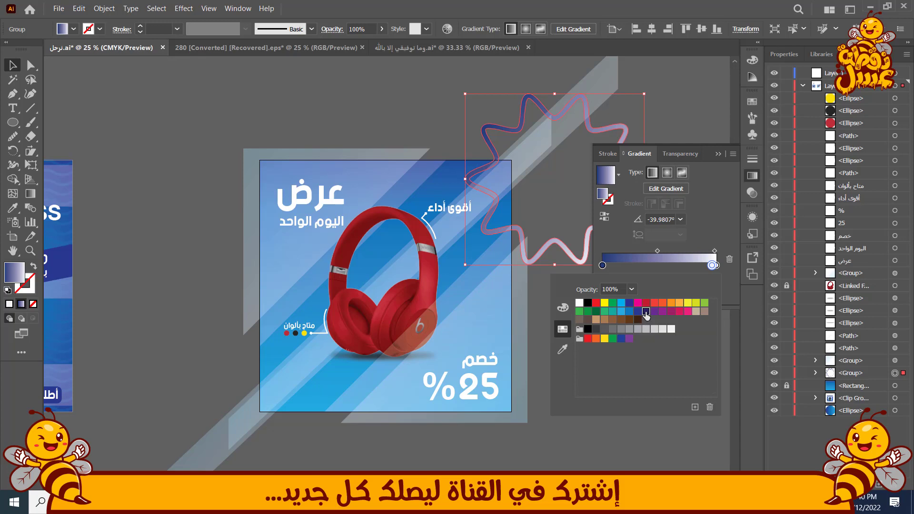
left_click(710, 246)
left_click_drag(713, 266, 716, 265)
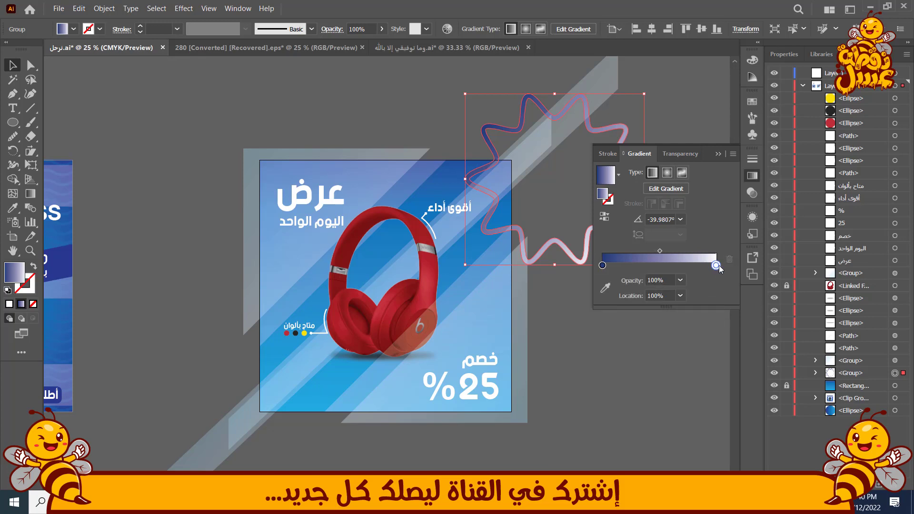
double_click(717, 266)
left_click(719, 155)
left_click(719, 155)
left_click(702, 164)
left_click(642, 180)
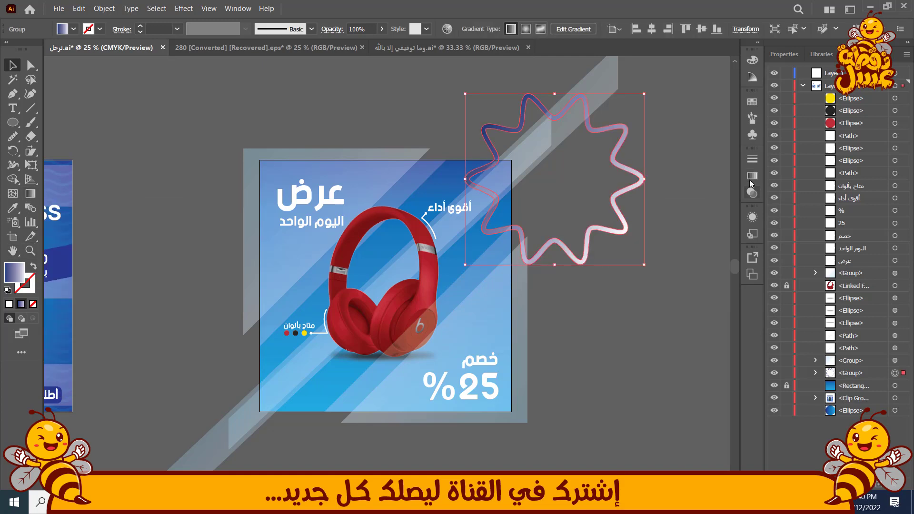
double_click(30, 193)
double_click(715, 264)
left_click(646, 312)
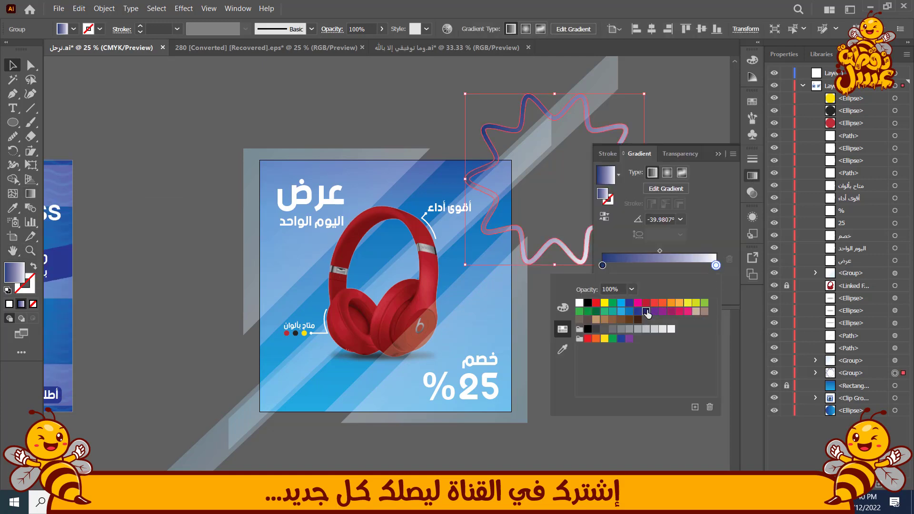
left_click(731, 222)
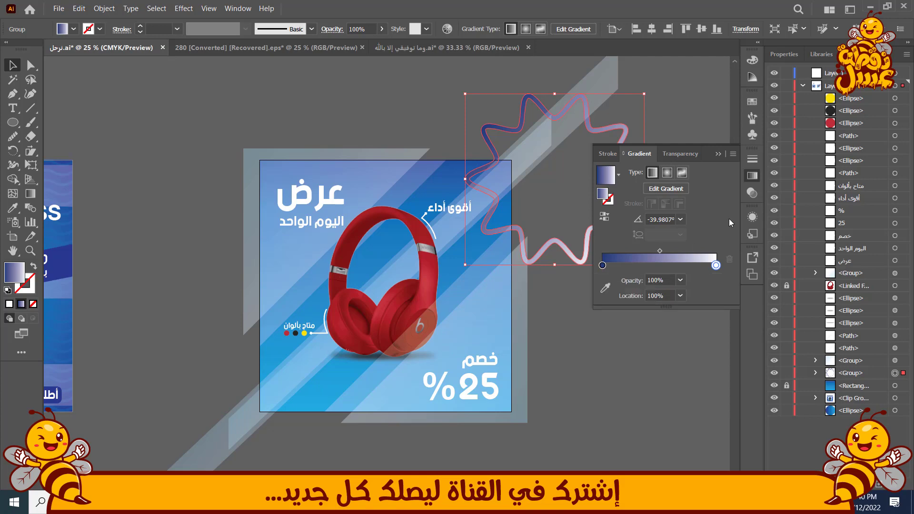
Step: Replace the wavy star's gradient with a solid navy blue fill, slightly brighter than the first near-black navy picked
double_click(603, 195)
left_click(467, 232)
left_click(439, 276)
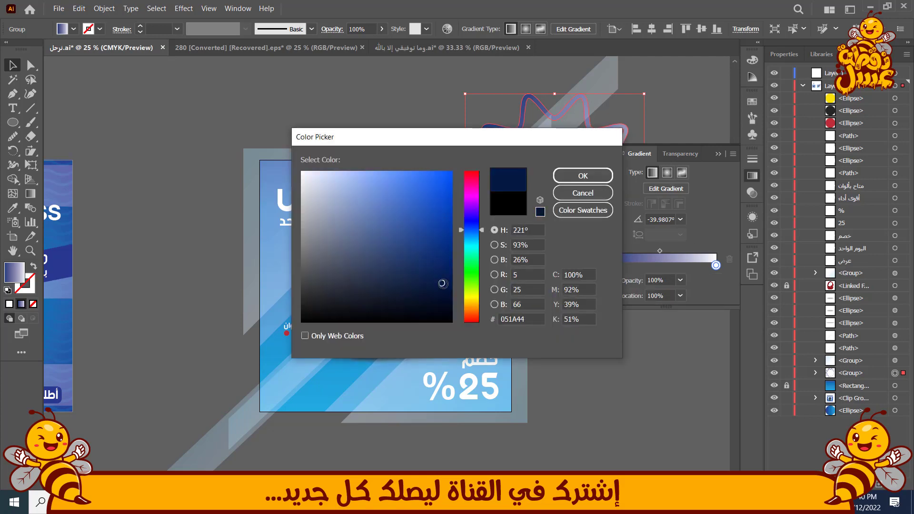
left_click(584, 175)
left_click(718, 154)
left_click(704, 196)
left_click_drag(589, 242, 27, 282)
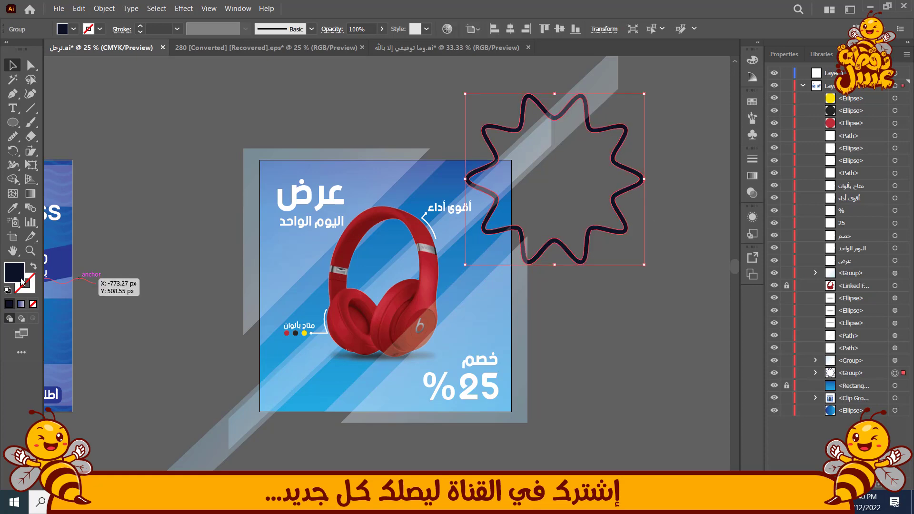
double_click(21, 280)
mouse_move(443, 290)
left_mouse_down()
mouse_move(453, 289)
mouse_move(451, 269)
left_mouse_up()
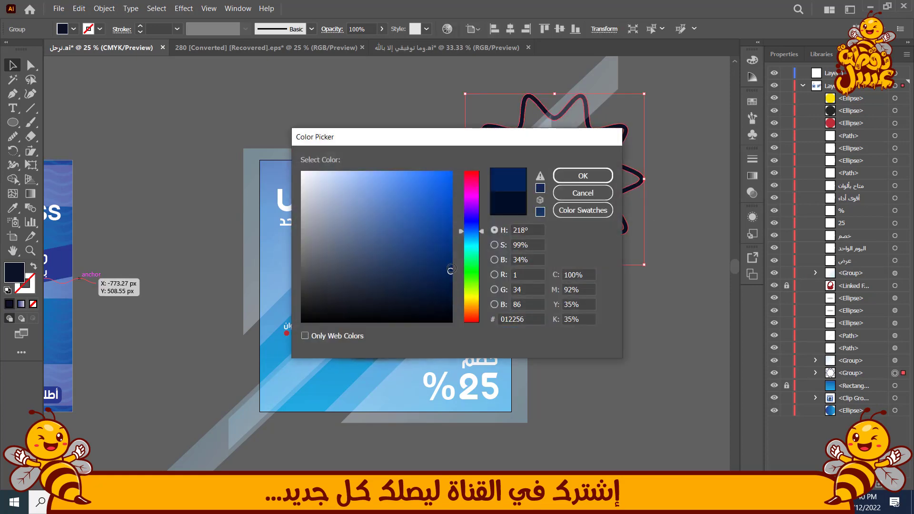
left_click(473, 233)
left_click(583, 176)
left_click(681, 173)
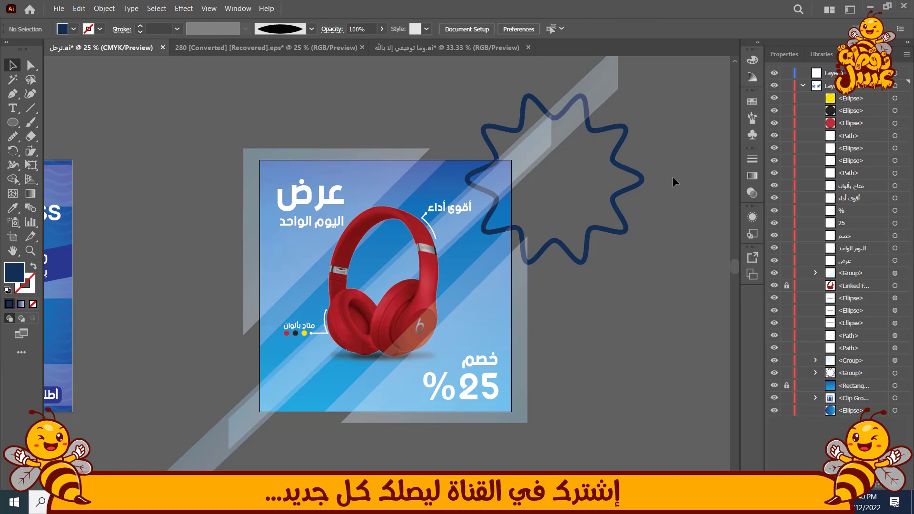
Step: Lower the opacity of the navy wavy star over the artboard's upper-right corner
left_click(617, 205)
left_click(381, 29)
left_click_drag(381, 43, 353, 45)
left_click(243, 99)
left_click_drag(208, 104, 236, 78)
Step: Duplicate the wavy star and place the copy over the headphone artboard's left edge
left_click_drag(587, 221, 243, 347)
left_click(200, 145)
left_click_drag(199, 145, 163, 130)
Step: Select both wavy stars and reduce their opacity further so they stay faint
left_click(188, 195)
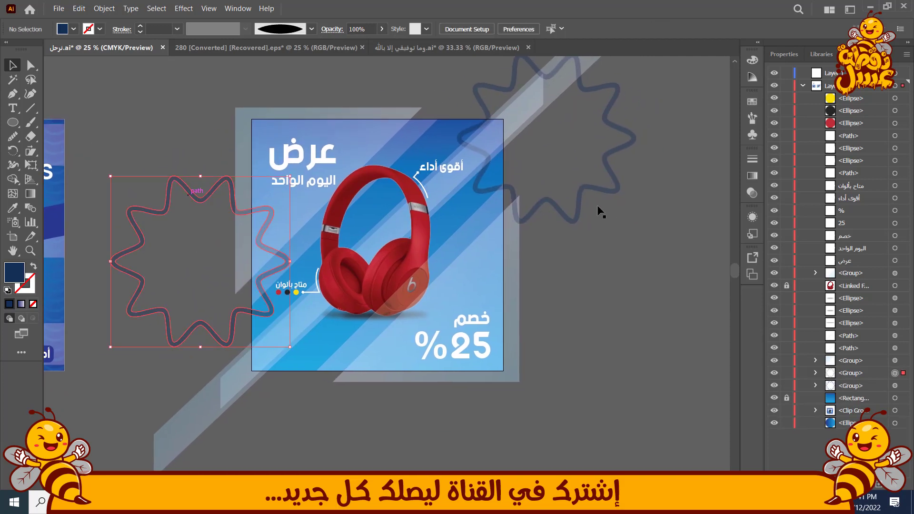
left_click(601, 209, "shift")
left_click(382, 29)
left_click_drag(354, 45, 345, 45)
left_click(202, 111)
left_click(202, 110)
left_click(186, 112)
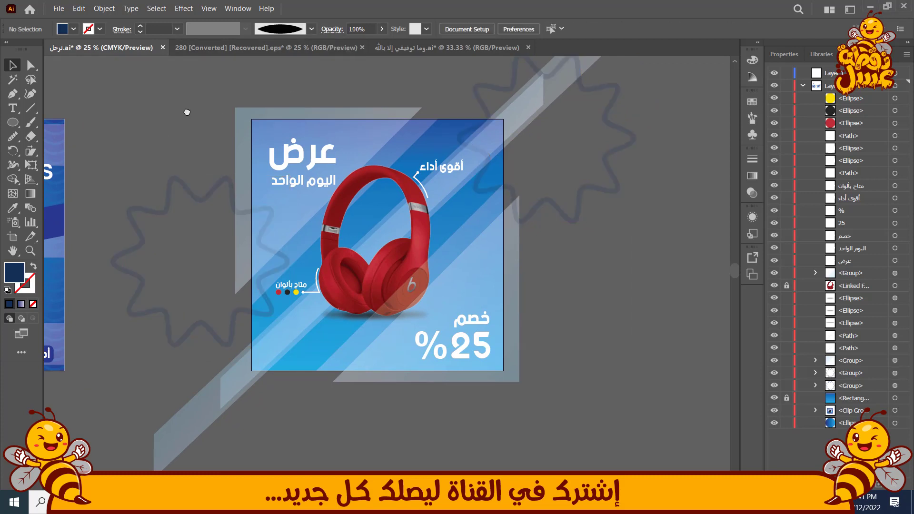
left_click_drag(186, 112, 203, 102)
Step: Copy the "أطلب الأن" text from the speaker post's button and paste it onto the lower-left area of the headphone post
key("a")
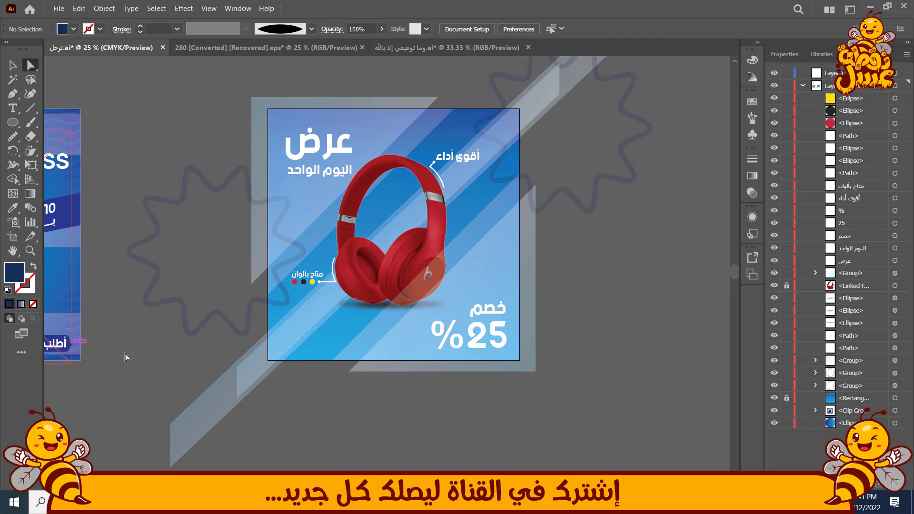
left_click_drag(73, 361, 240, 336)
left_click(211, 323)
scroll(210, 322, "up", 3)
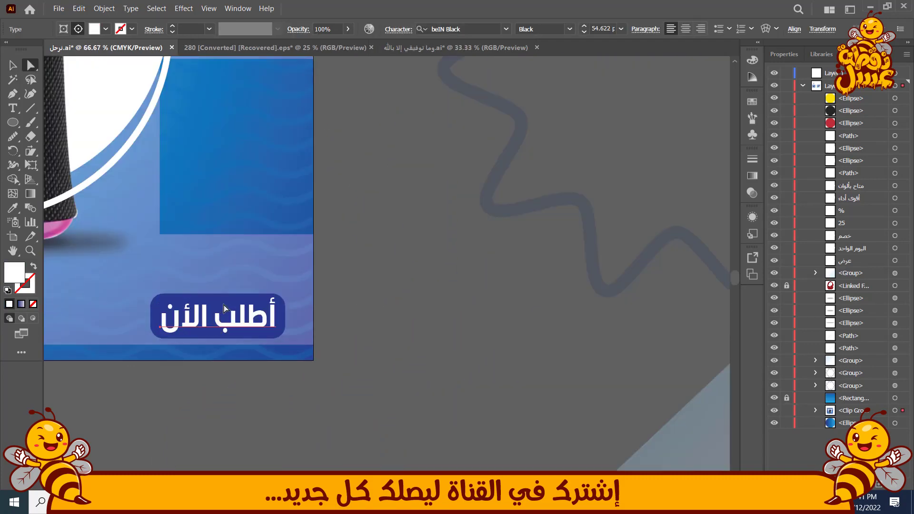
left_click(322, 312)
left_click(242, 320)
key("ctrl+c")
key("ctrl+v")
key("ctrl+minus")
left_click_drag(195, 305, 333, 358)
Step: Resize the pasted "أطلب الأن" text, position it in the artboard's lower-left corner and recolour it navy
key("i")
left_click(338, 288)
left_click(10, 65)
left_click_drag(369, 330, 401, 310)
left_click_drag(376, 337, 369, 341)
left_click_drag(394, 358, 336, 341)
double_click(11, 270)
left_click_drag(320, 188, 300, 168)
left_click(596, 176)
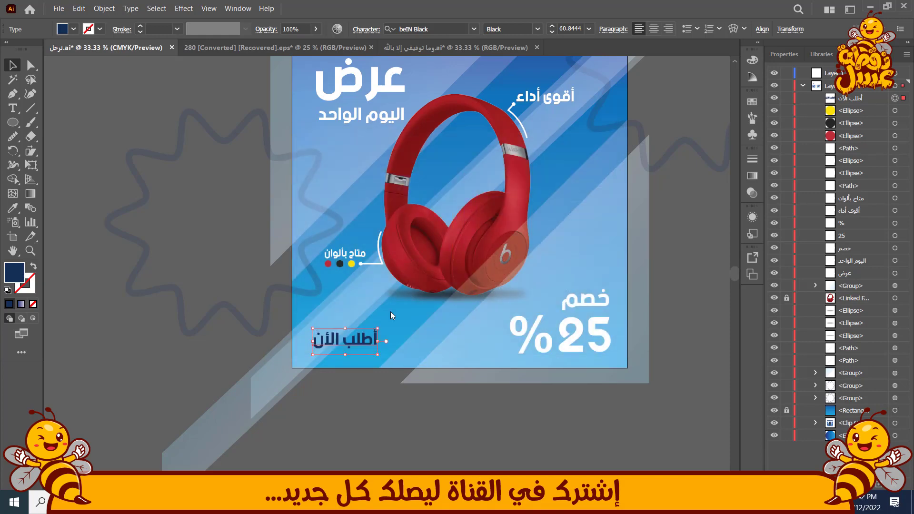
Step: Draw a navy rectangle around the "أطلب الأن" text and place it below the text in the layer order
left_click(219, 356)
key("m")
mouse_move(310, 353)
left_mouse_down()
mouse_move(401, 318)
mouse_move(393, 321)
left_mouse_up()
key("i")
left_click(305, 290)
left_click(15, 65)
left_click_drag(875, 97, 869, 119)
Step: Round the navy rectangle's corners into a pill-shaped button with white "أطلب الأن" text on it
scroll(345, 379, "up", 2)
key("shift+Left")
key("shift+Left")
left_click_drag(420, 320, 338, 304)
left_click(109, 320)
scroll(110, 319, "down", 2)
left_click_drag(111, 318, 284, 333)
scroll(442, 326, "up", 2)
Step: Scale down the "أطلب الأن" text and its navy pill together and adjust their position in the lower-left corner
left_click(441, 329)
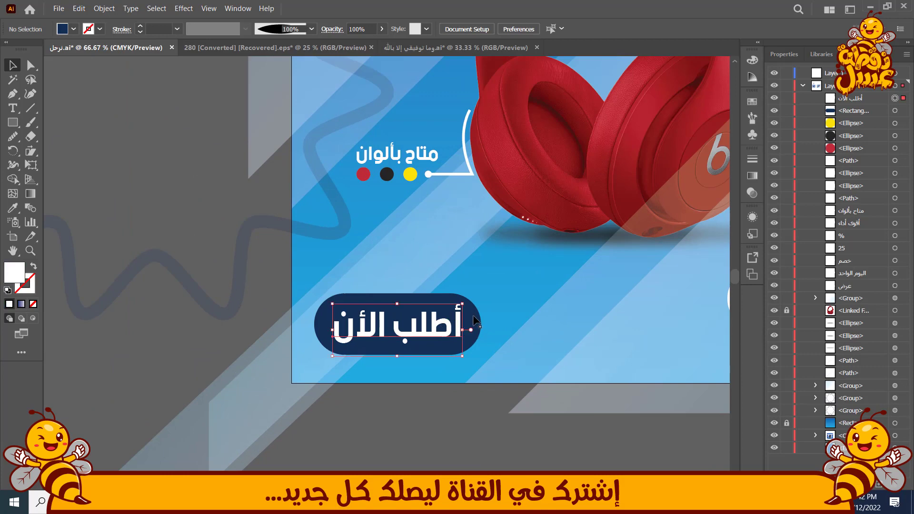
left_click(474, 324, "shift")
left_click_drag(481, 355, 460, 348)
left_click_drag(400, 326, 400, 330)
left_click(147, 338)
scroll(147, 338, "down", 3)
left_click_drag(147, 338, 164, 363)
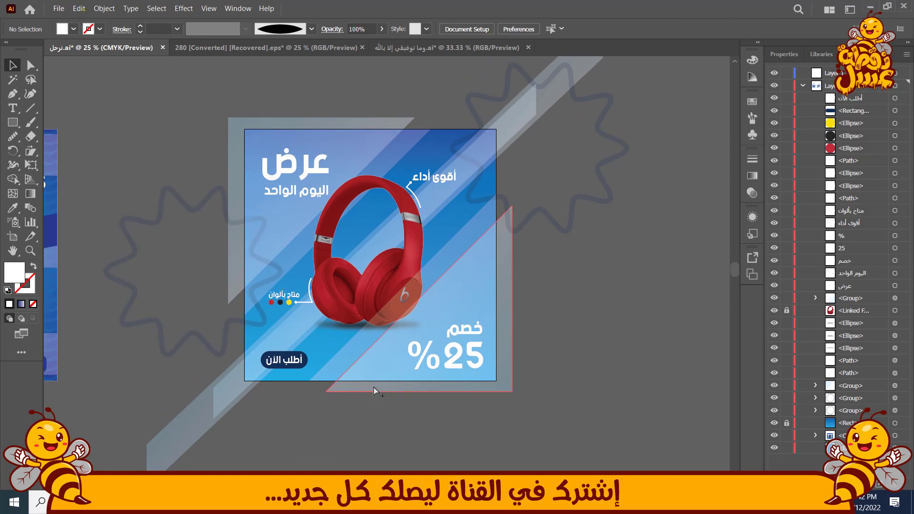
Step: Unlock all objects and paste a copy of the blue background rectangle in front of the whole headphone post
key("ctrl+alt+2")
left_click(709, 423)
left_click(894, 423)
key("ctrl+c")
key("ctrl+f")
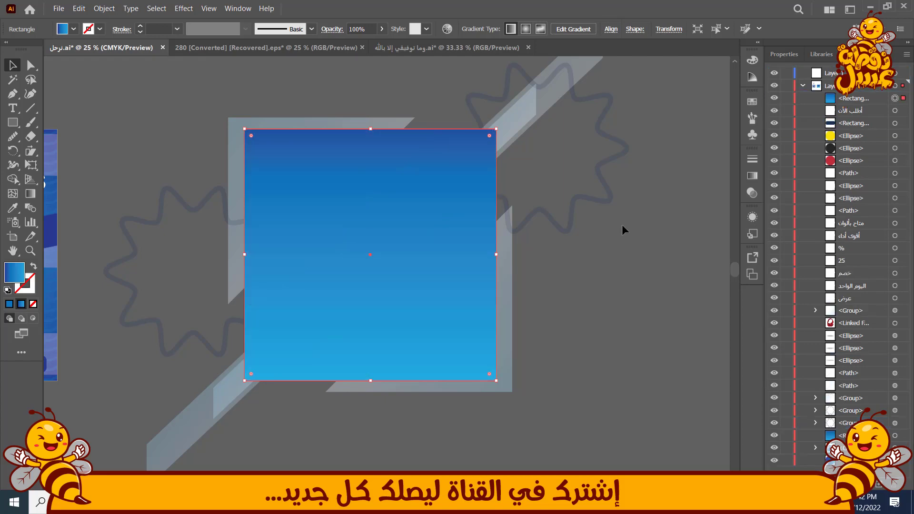
Step: Select the whole headphone design with the front rectangle and make a clipping mask to crop it to the artboard
scroll(622, 224, "down", 2)
left_click_drag(652, 246, 375, 408)
right_click(493, 290)
left_click(535, 212)
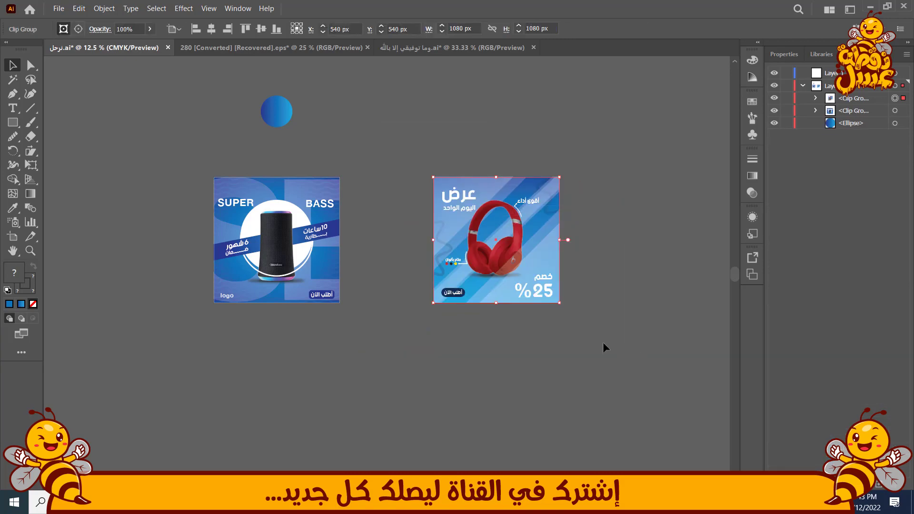
left_click(603, 342)
Step: Set the opacity of the translucent triangular shape in the headphone post's lower-right corner to 21%
scroll(608, 243, "up", 3)
key("a")
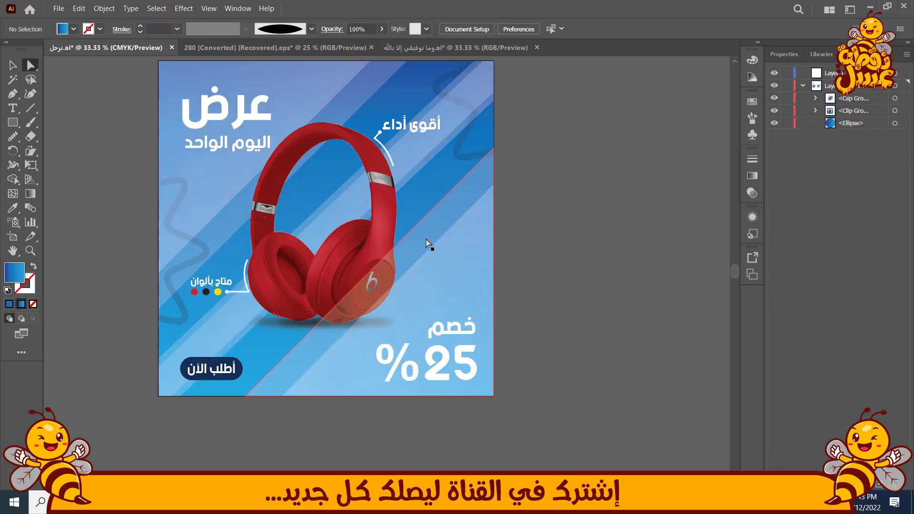
left_click(421, 238)
left_click(414, 29)
left_click(603, 207)
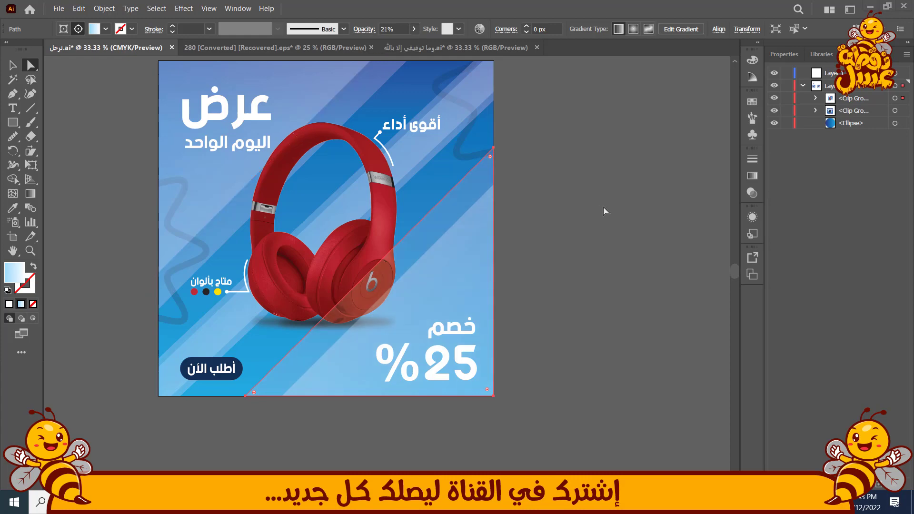
left_click_drag(532, 223, 580, 228)
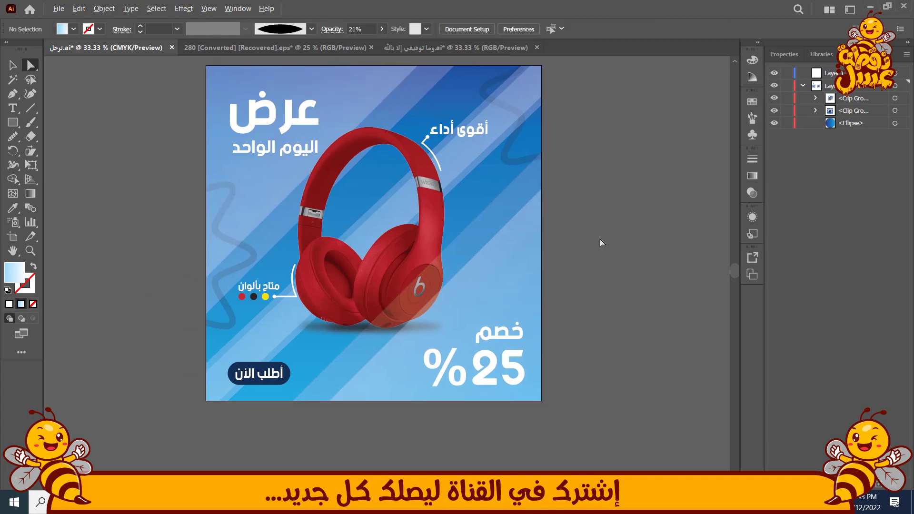
scroll(599, 240, "down", 1)
left_click_drag(193, 224, 392, 243)
scroll(432, 231, "down", 1)
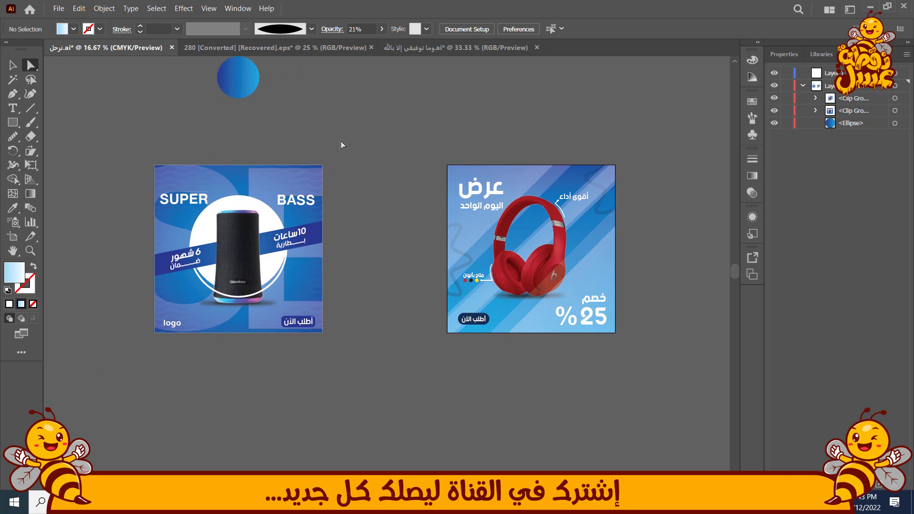